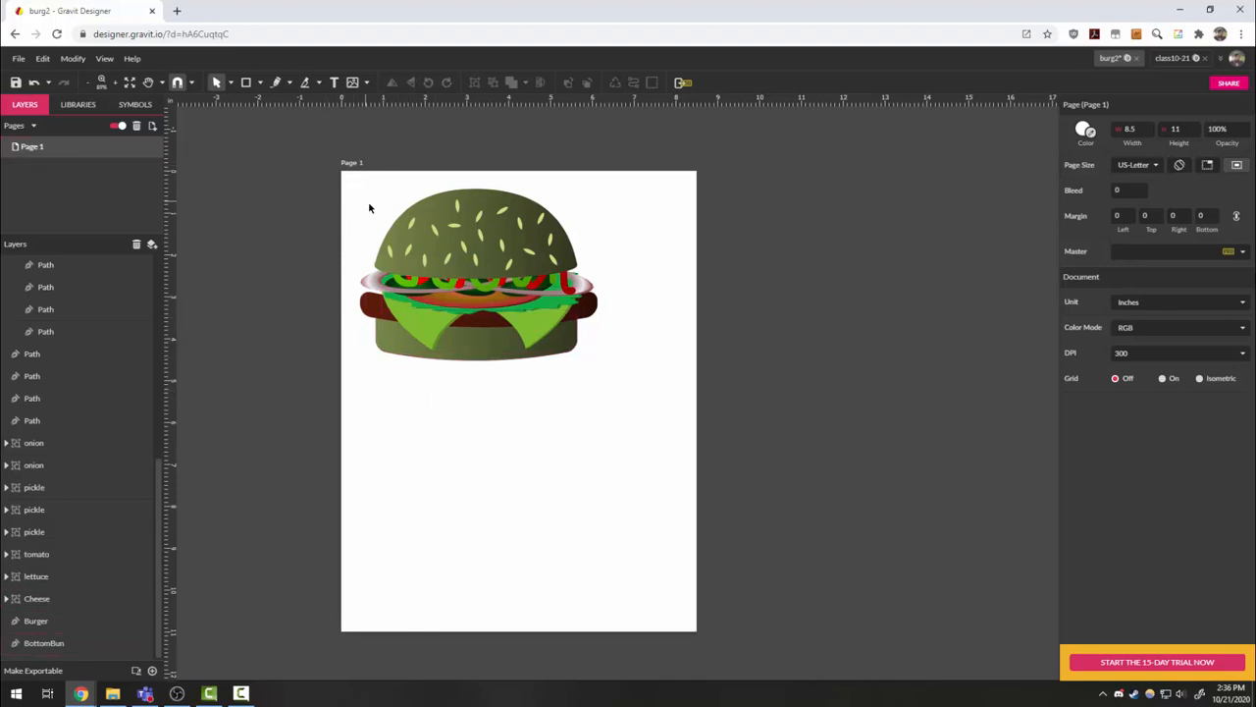
left_click_drag(360, 193, 645, 396)
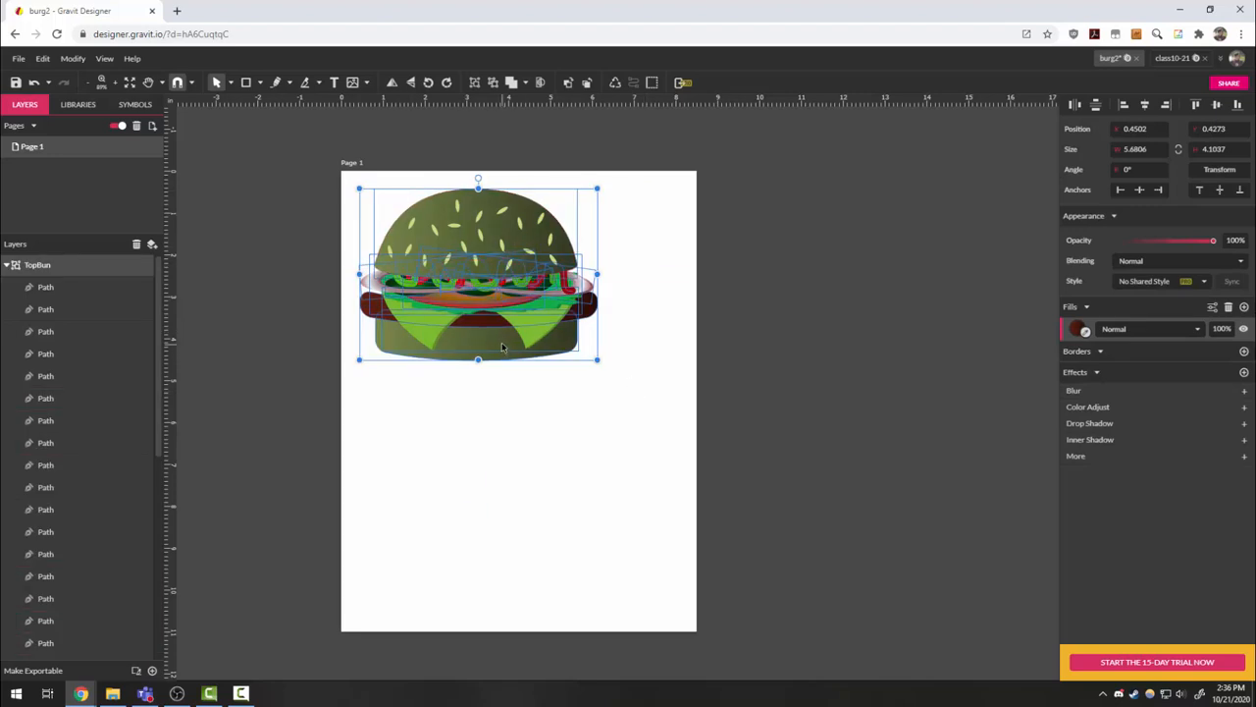
left_click_drag(501, 346, 582, 573)
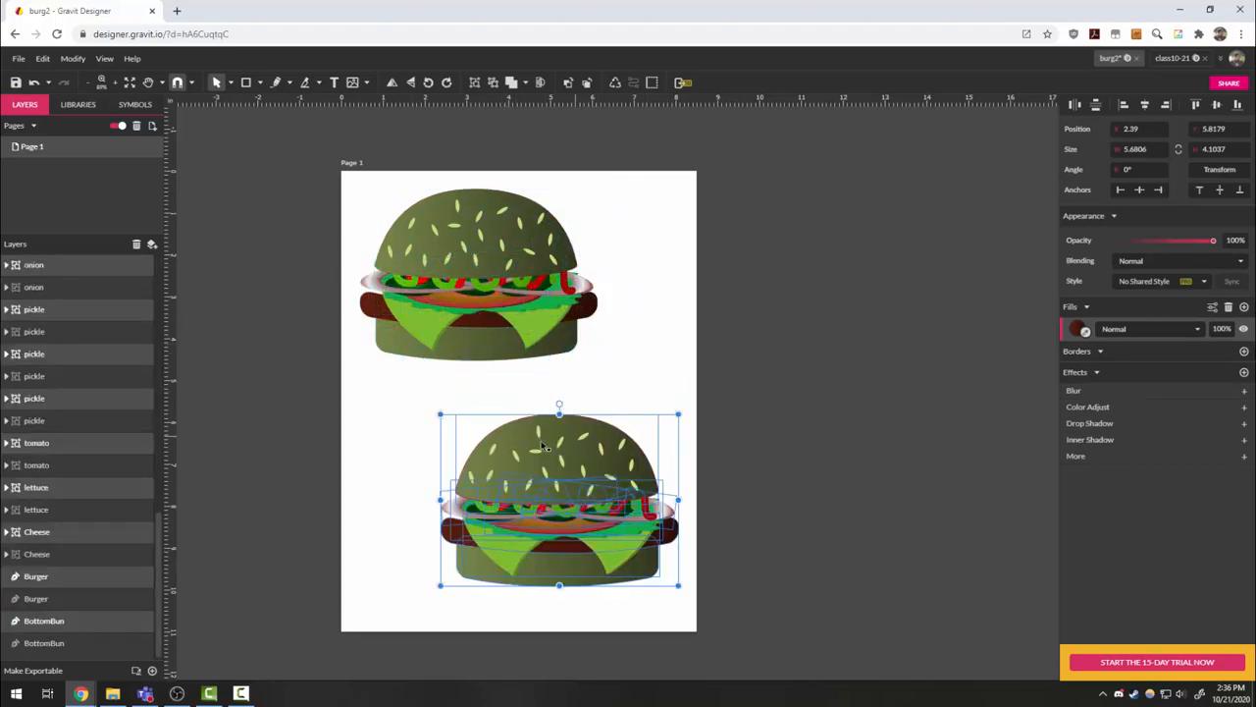
left_click(1079, 332)
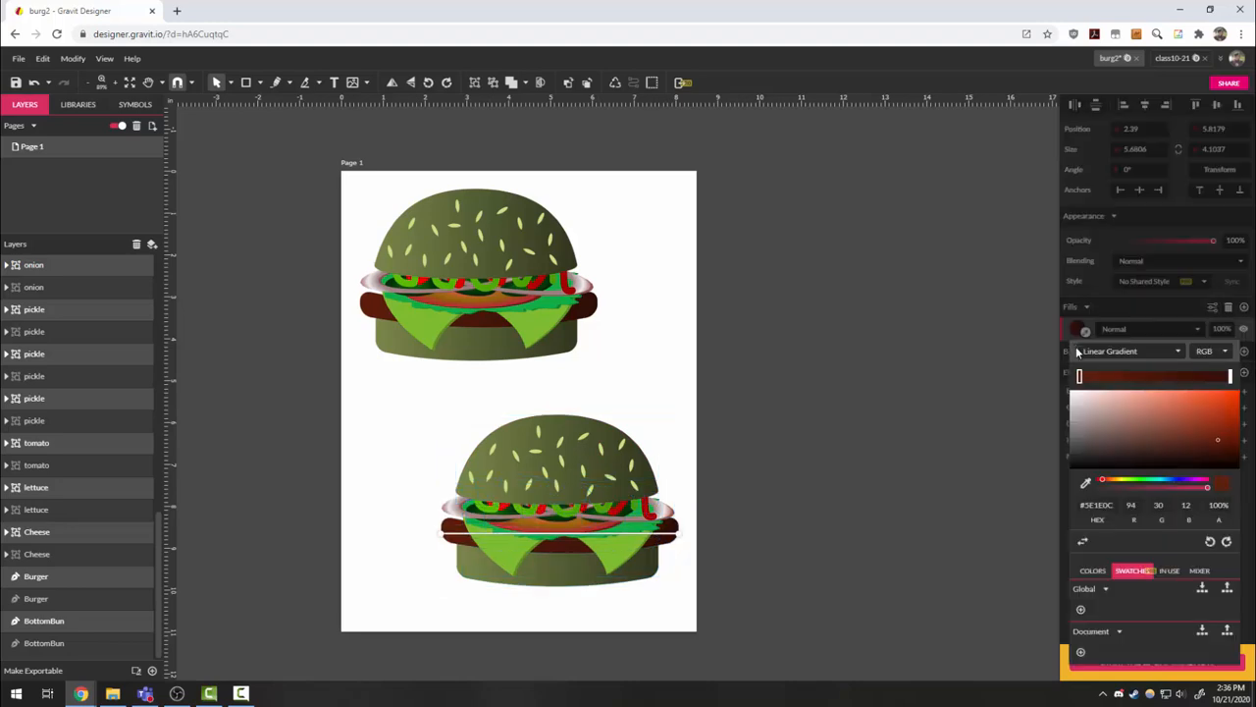
left_click(1101, 353)
left_click(1097, 372)
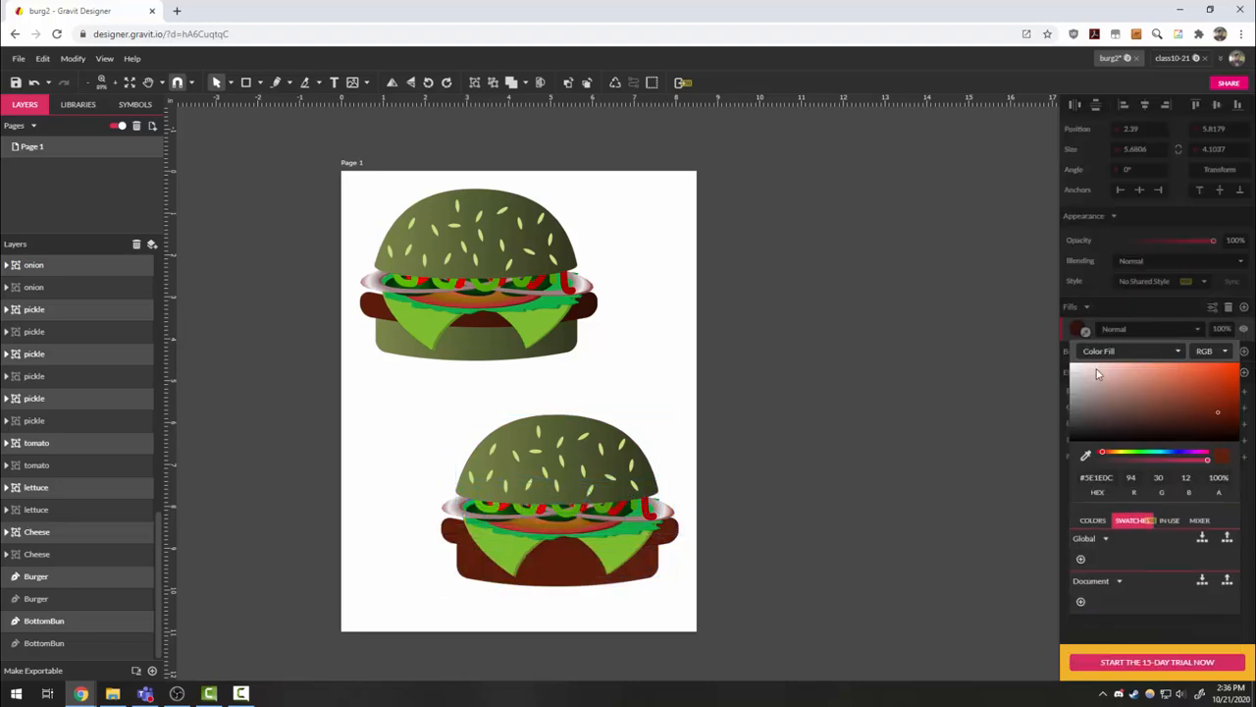
mouse_move(1082, 390)
left_mouse_down()
mouse_move(1075, 371)
mouse_move(1181, 442)
left_mouse_up()
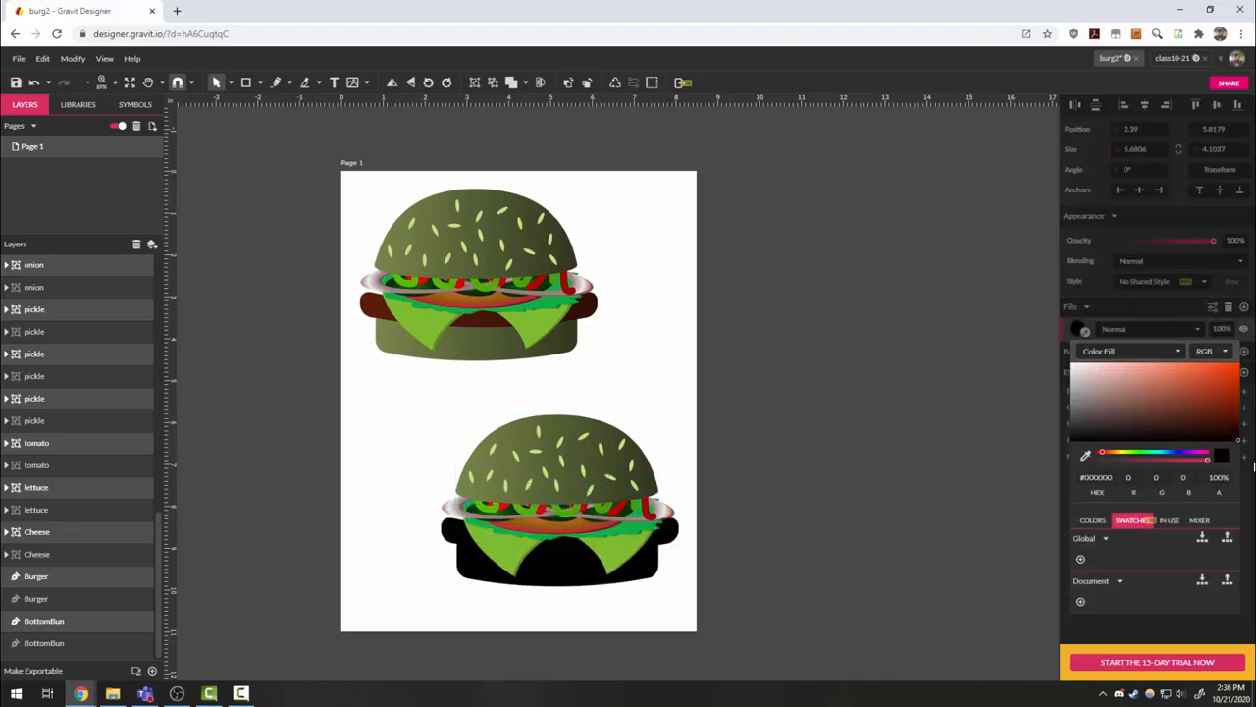
key("Escape")
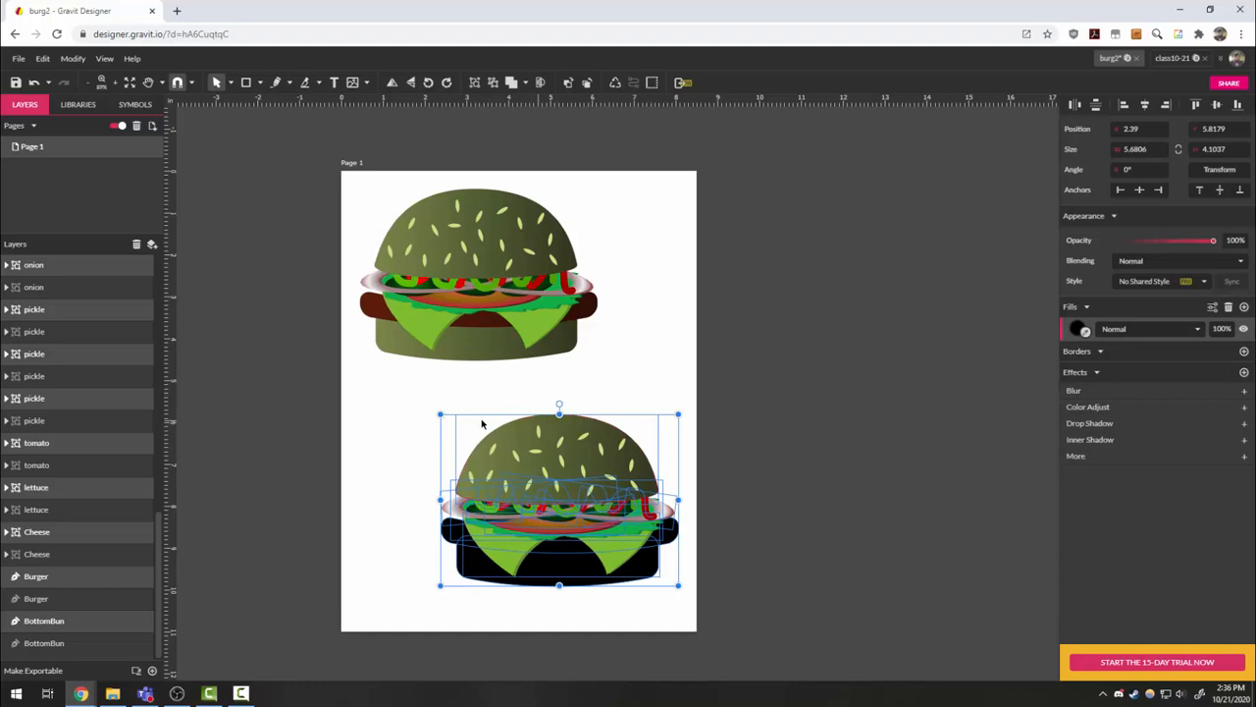
left_click_drag(560, 405, 628, 609)
key("Delete")
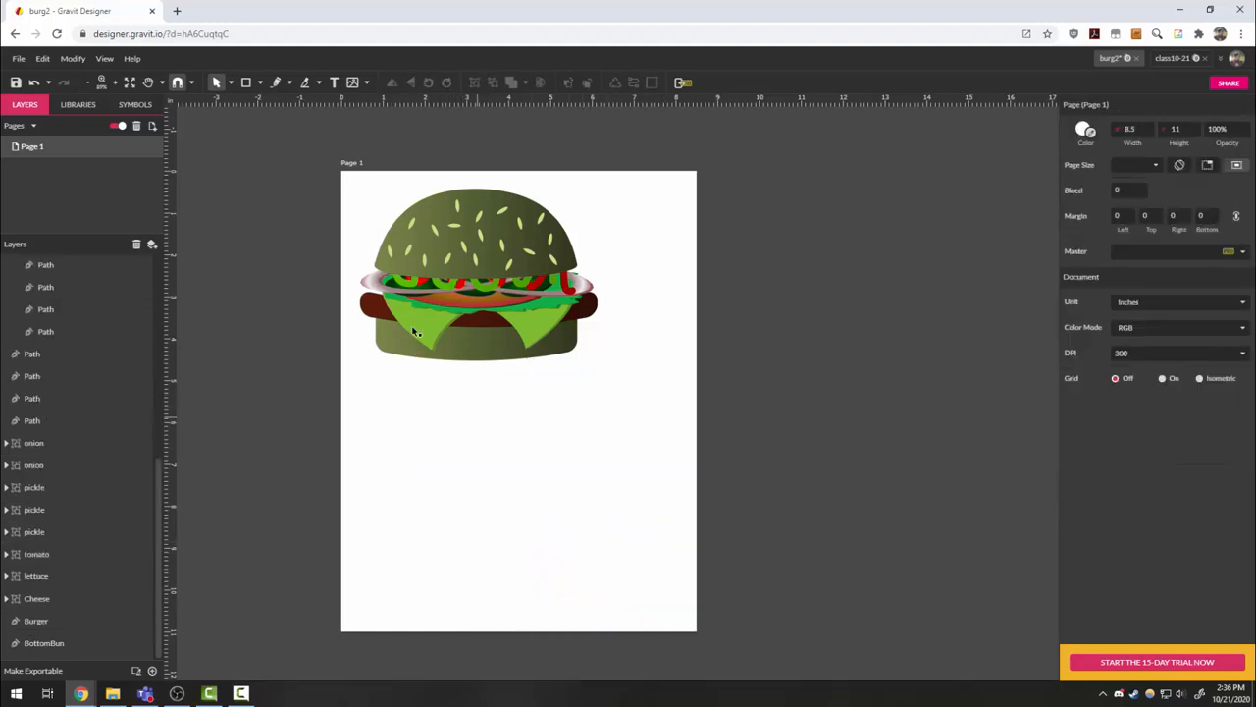
- Draw a circle about 7.46 inches in diameter on the blank area below the burger
scroll(423, 307, "up", 2)
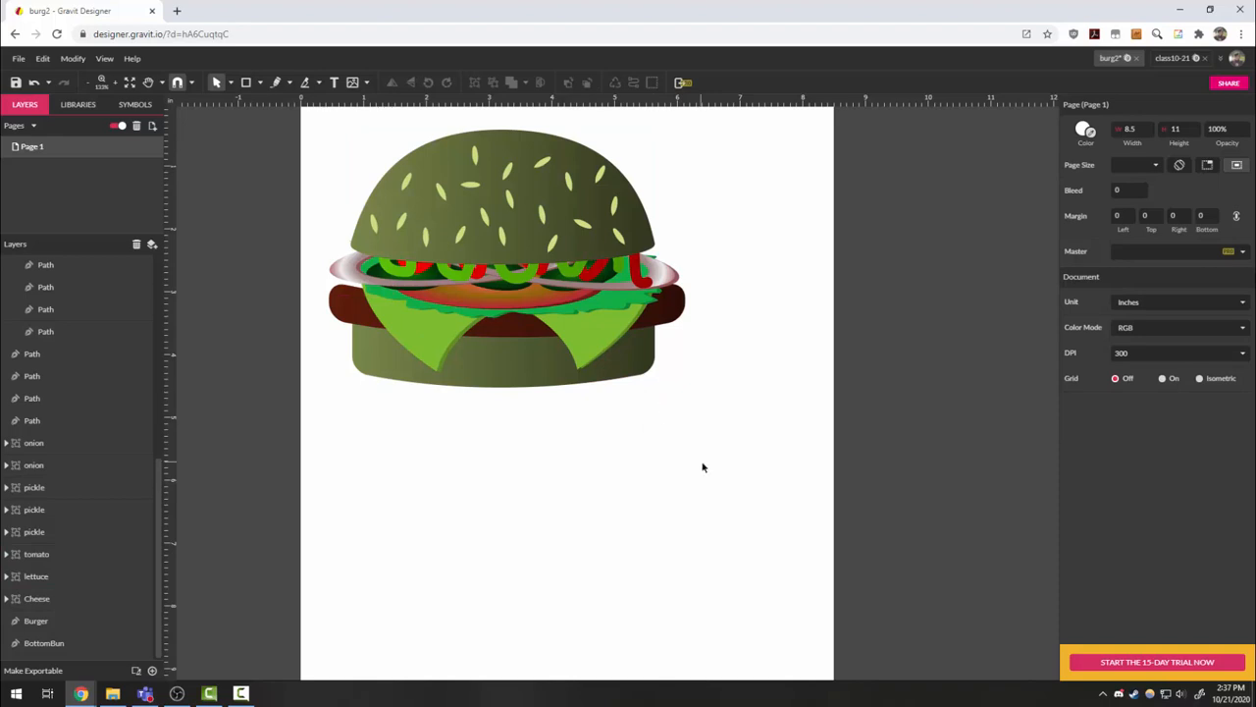
key("space")
left_click_drag(700, 465, 662, 372)
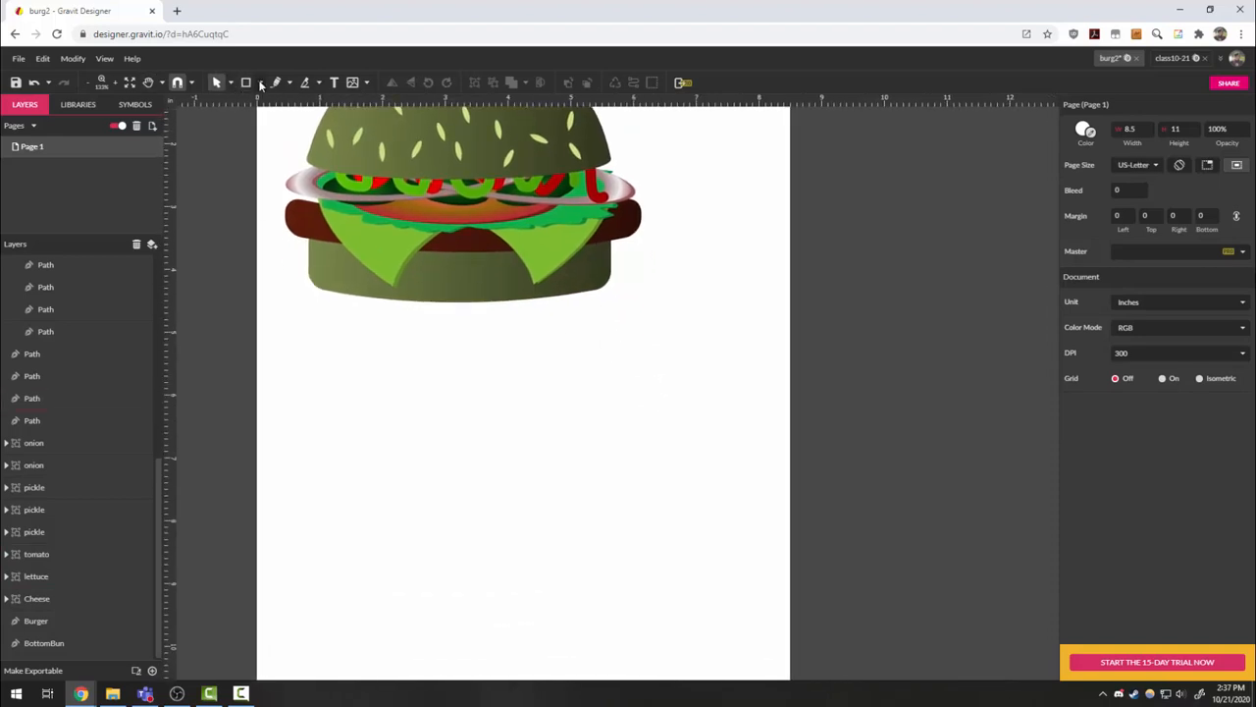
left_click(260, 82)
left_click(287, 137)
scroll(608, 518, "down", 4)
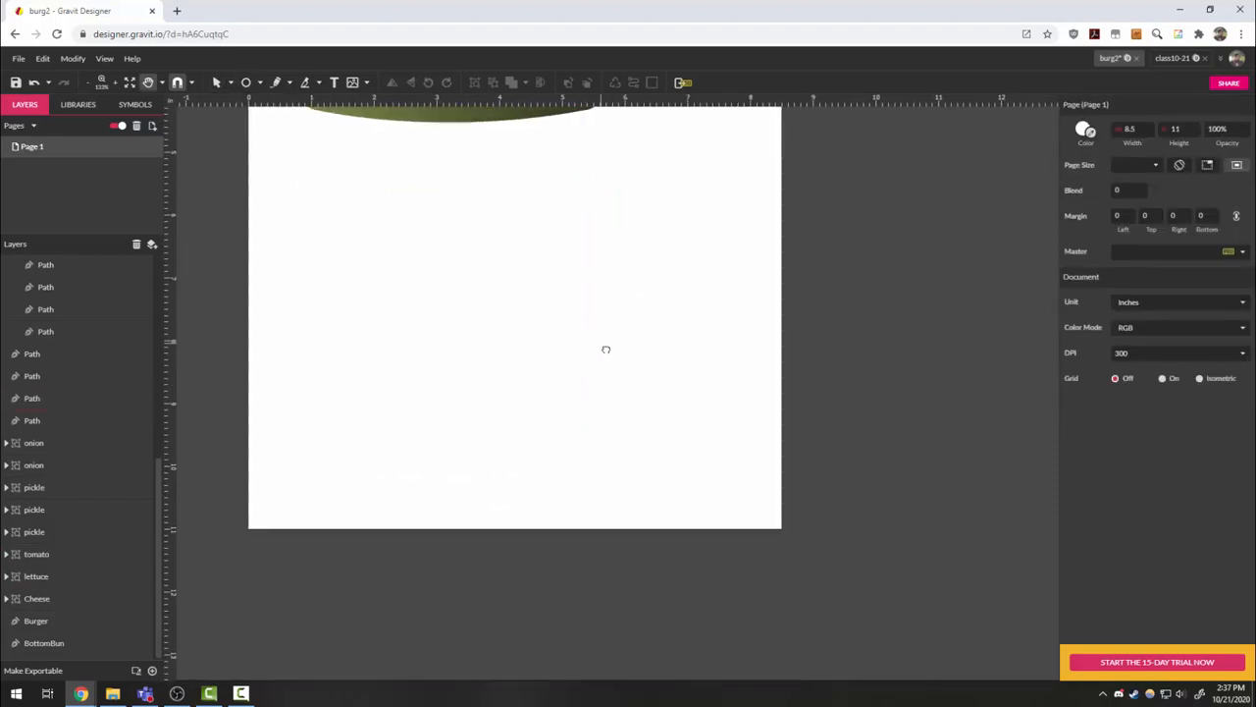
scroll(605, 348, "up", 2)
left_click_drag(325, 216, 443, 314)
key("e")
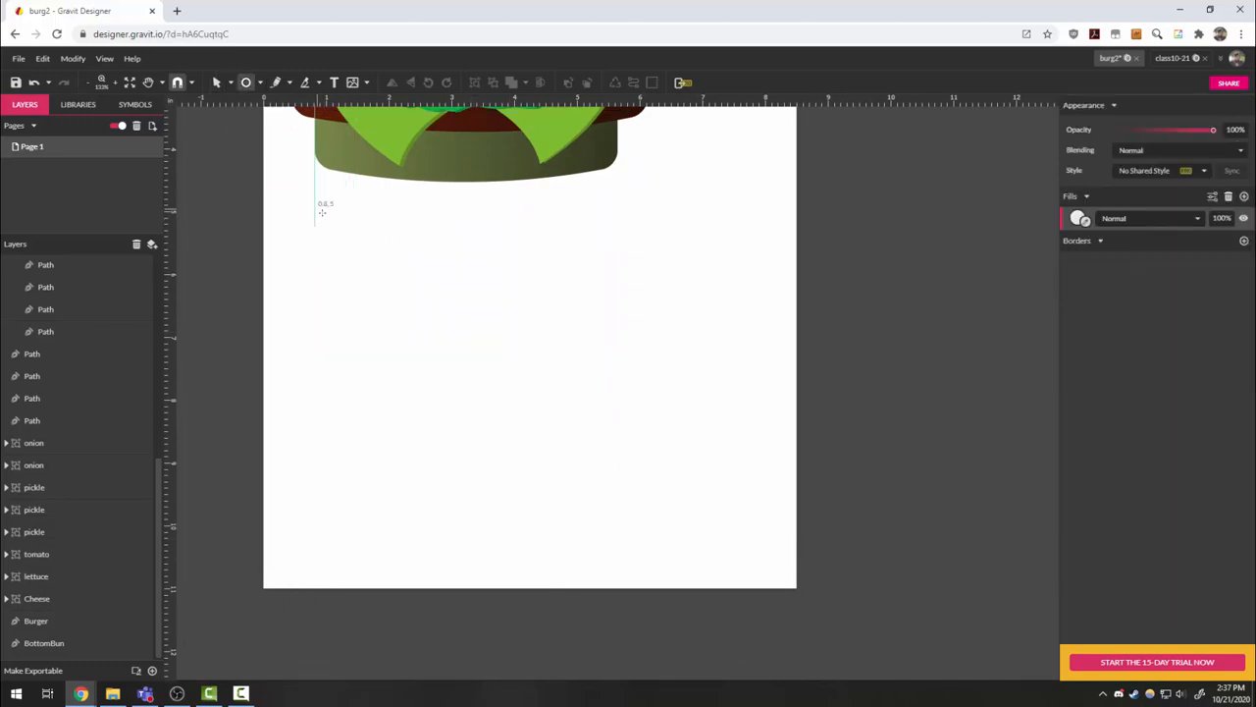
left_click_drag(314, 208, 782, 621)
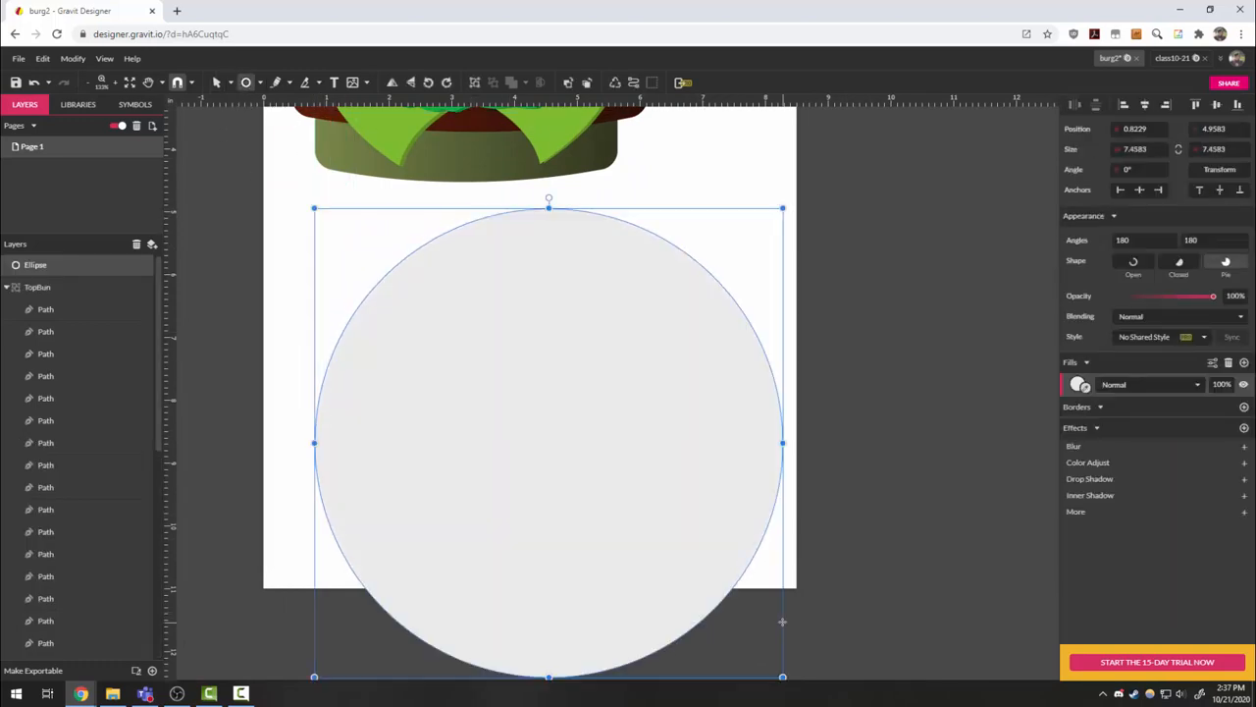
- Give the circle a radial gradient, reverse it so black is at the centre, and set the outer stop's opacity to 0%
left_click(1079, 384)
left_click(1113, 408)
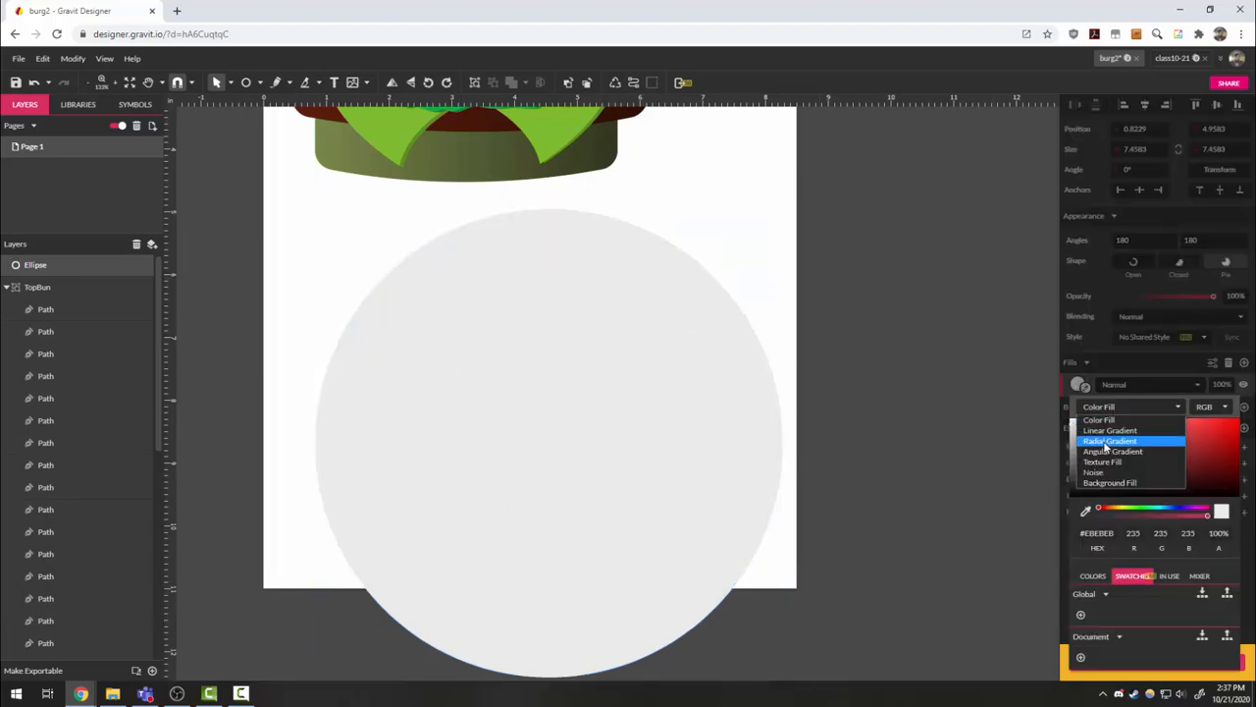
left_click(1107, 441)
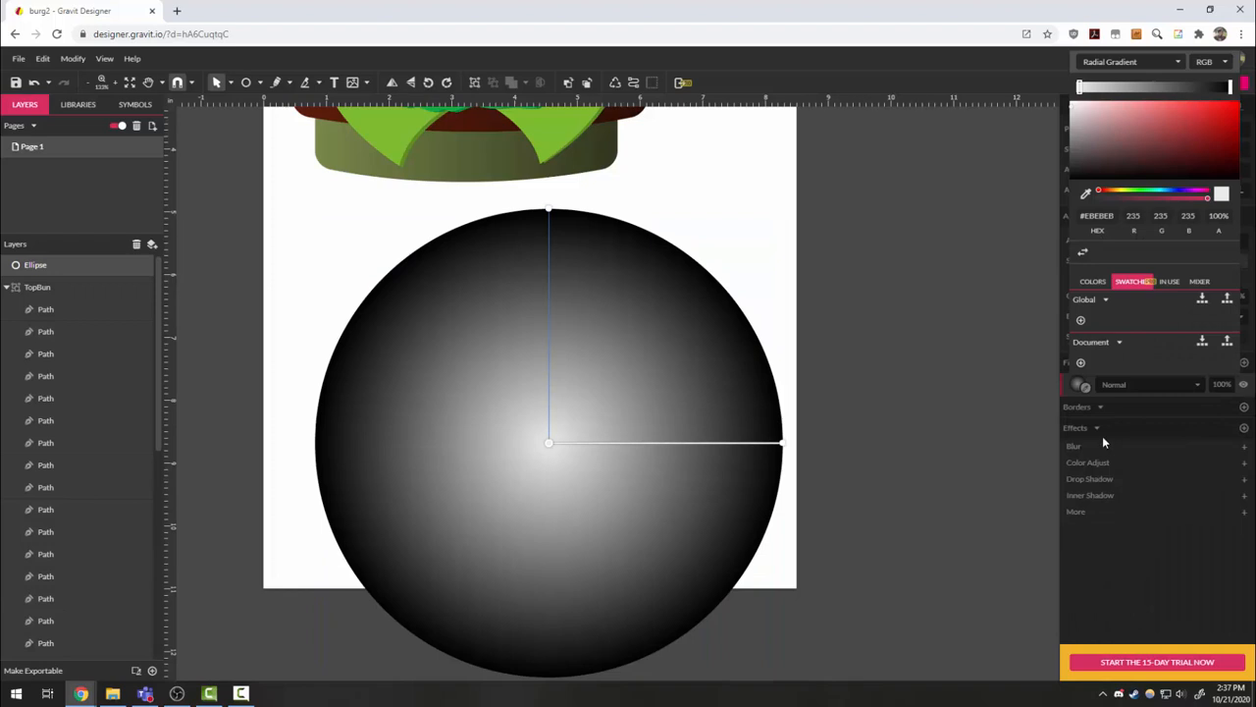
left_click(1082, 254)
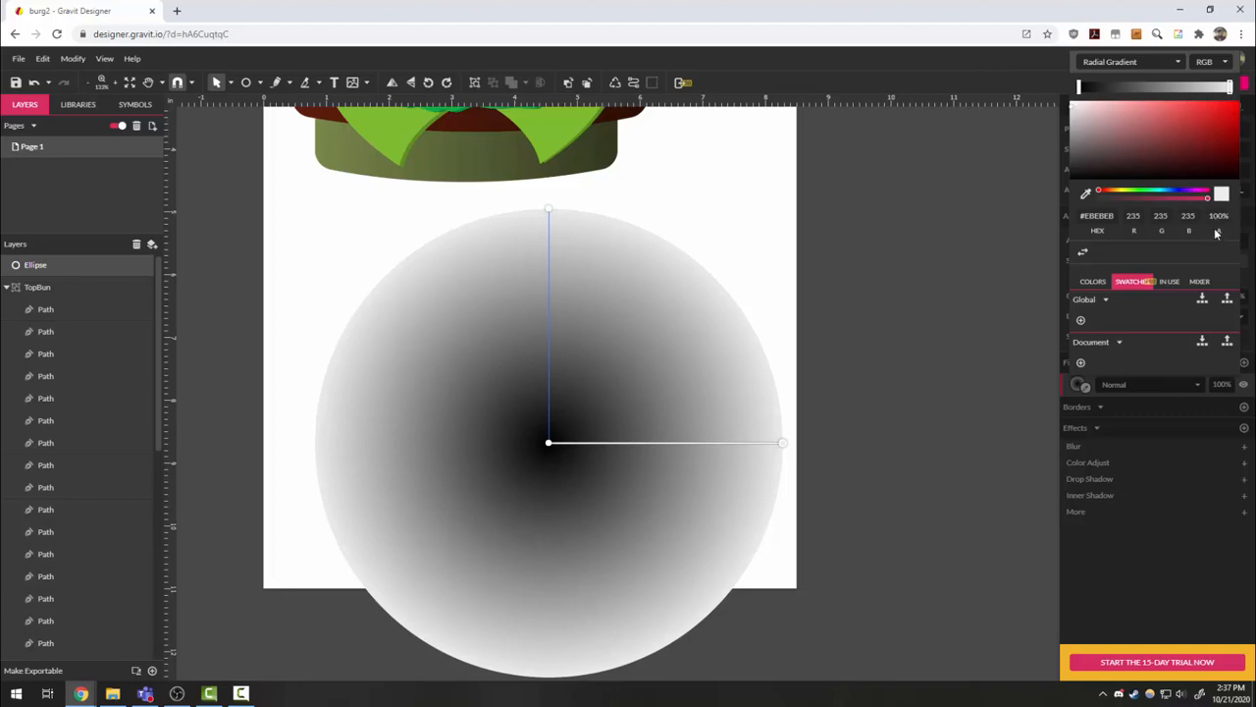
left_click_drag(1218, 214, 1212, 311)
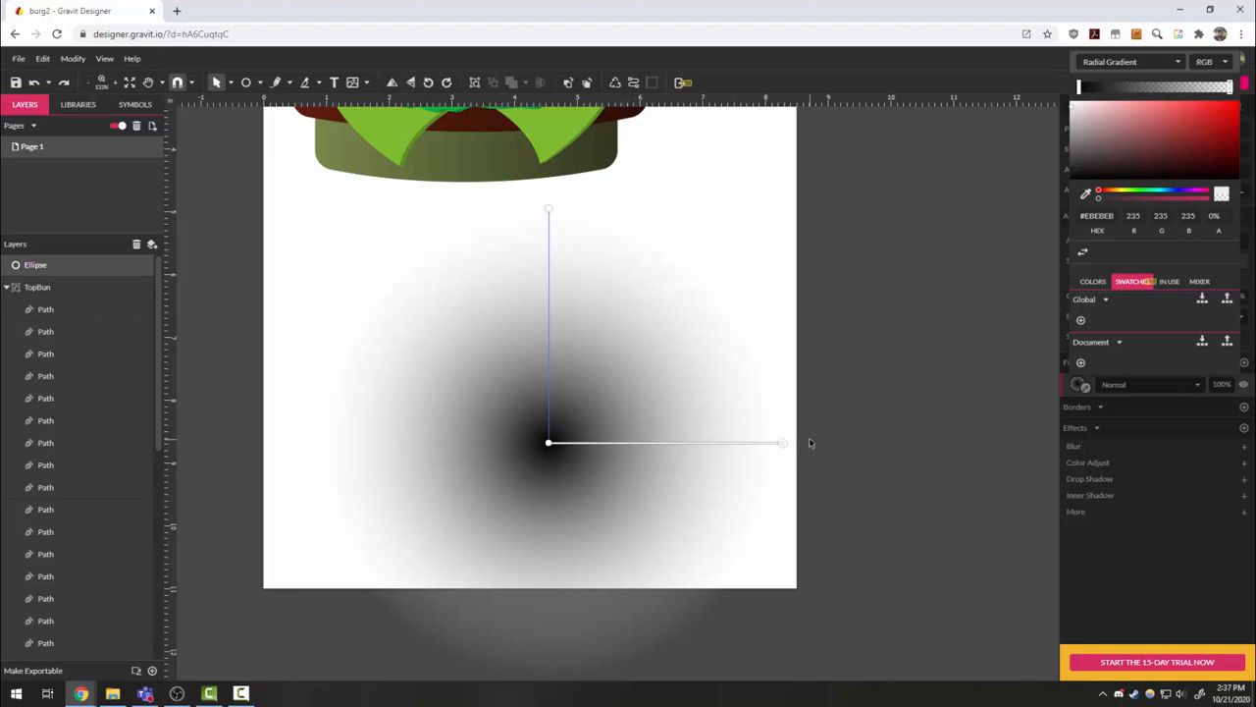
- Move the gradient circle over the burger to test its transparency, and return it below the bottom bun
left_click(555, 433)
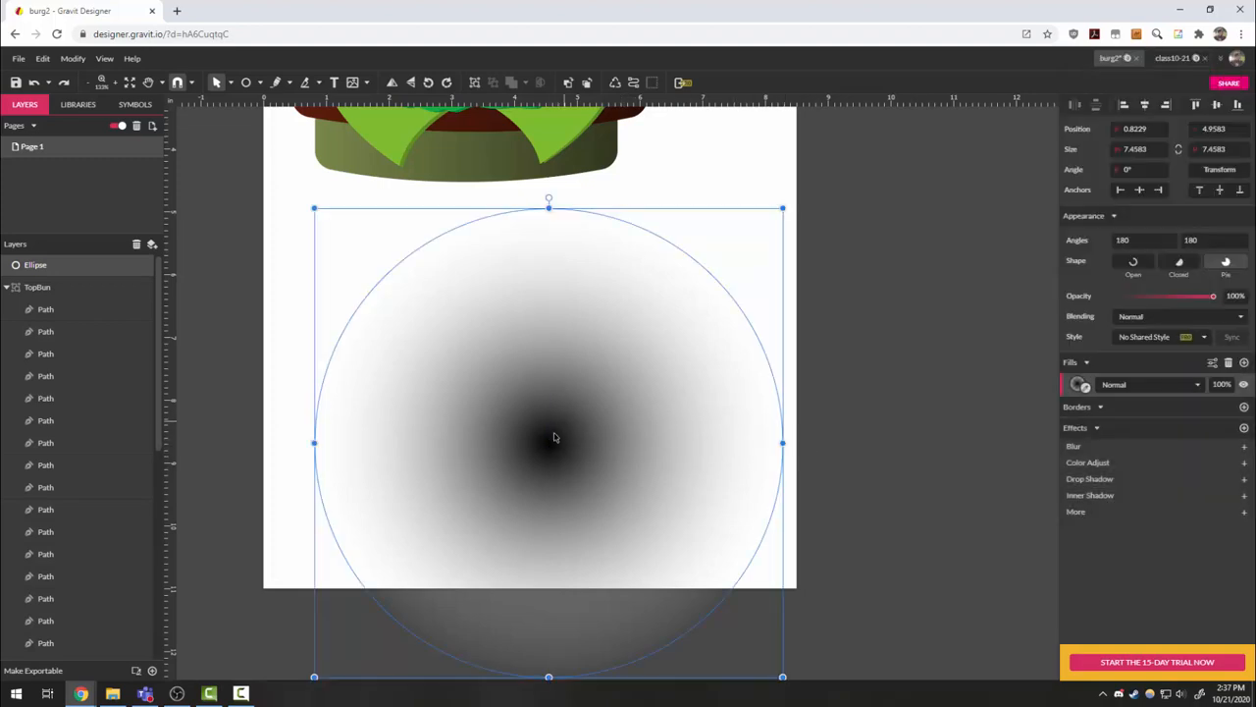
left_click_drag(556, 437, 574, 206)
scroll(589, 402, "up", 4)
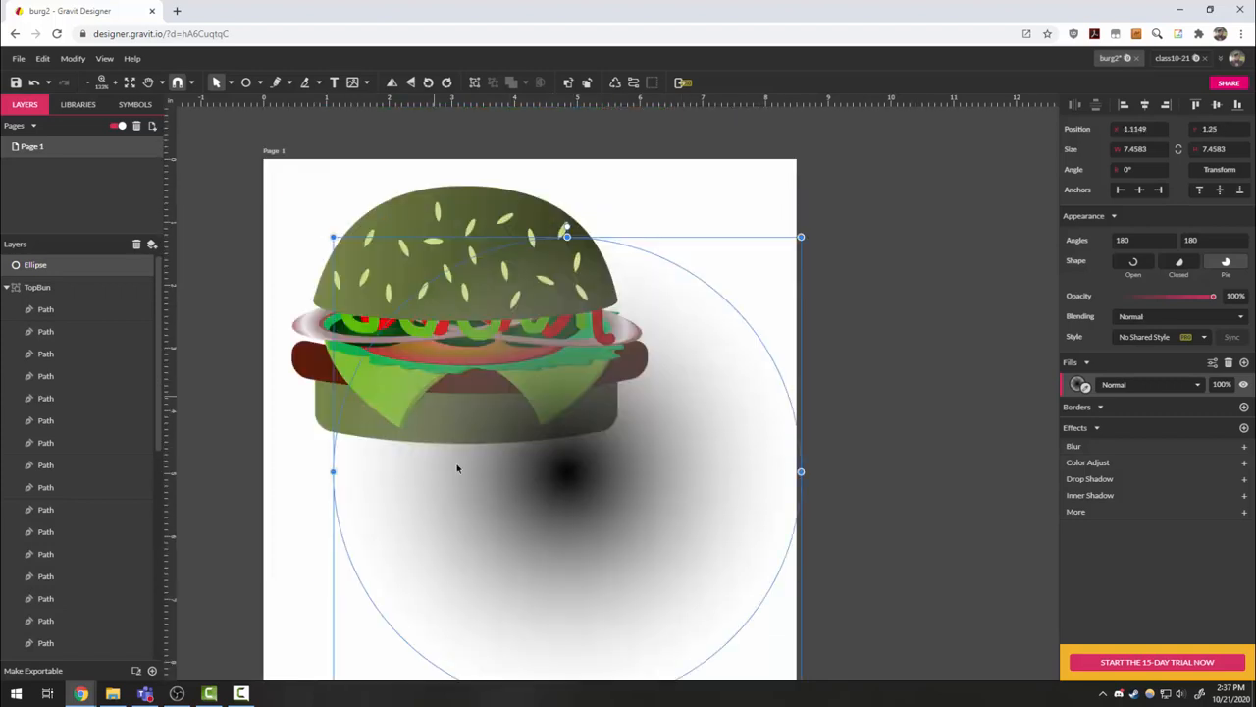
scroll(532, 440, "down", 4)
left_click_drag(578, 291, 516, 458)
scroll(516, 457, "down", 1)
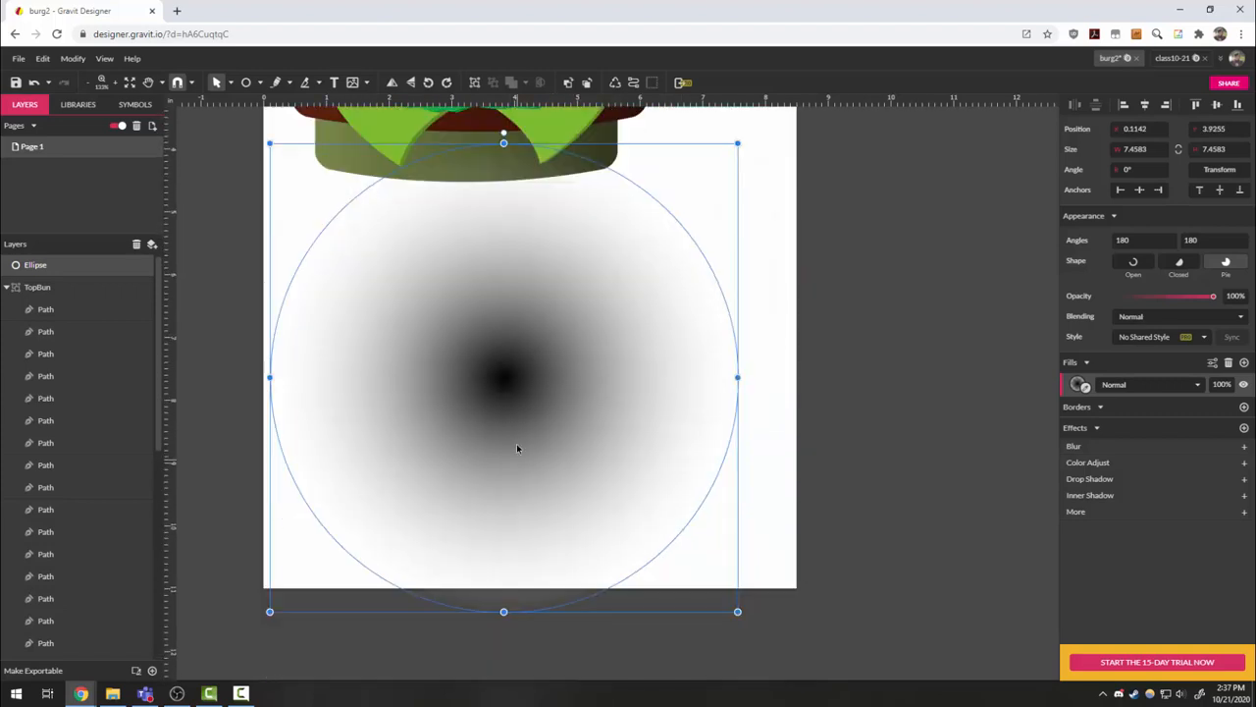
left_click_drag(511, 389, 528, 402)
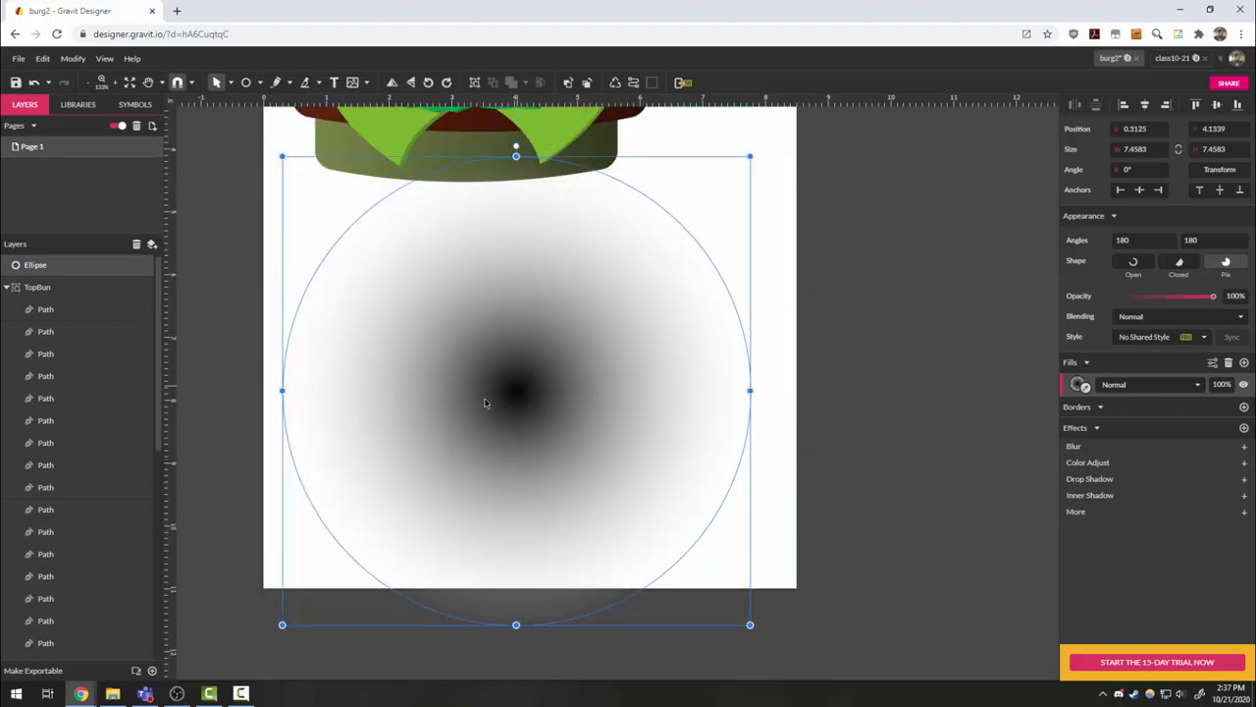
- Add a #242424 stop near the middle of the circle's radial gradient, keeping the black stop at the centre
left_click(1077, 384)
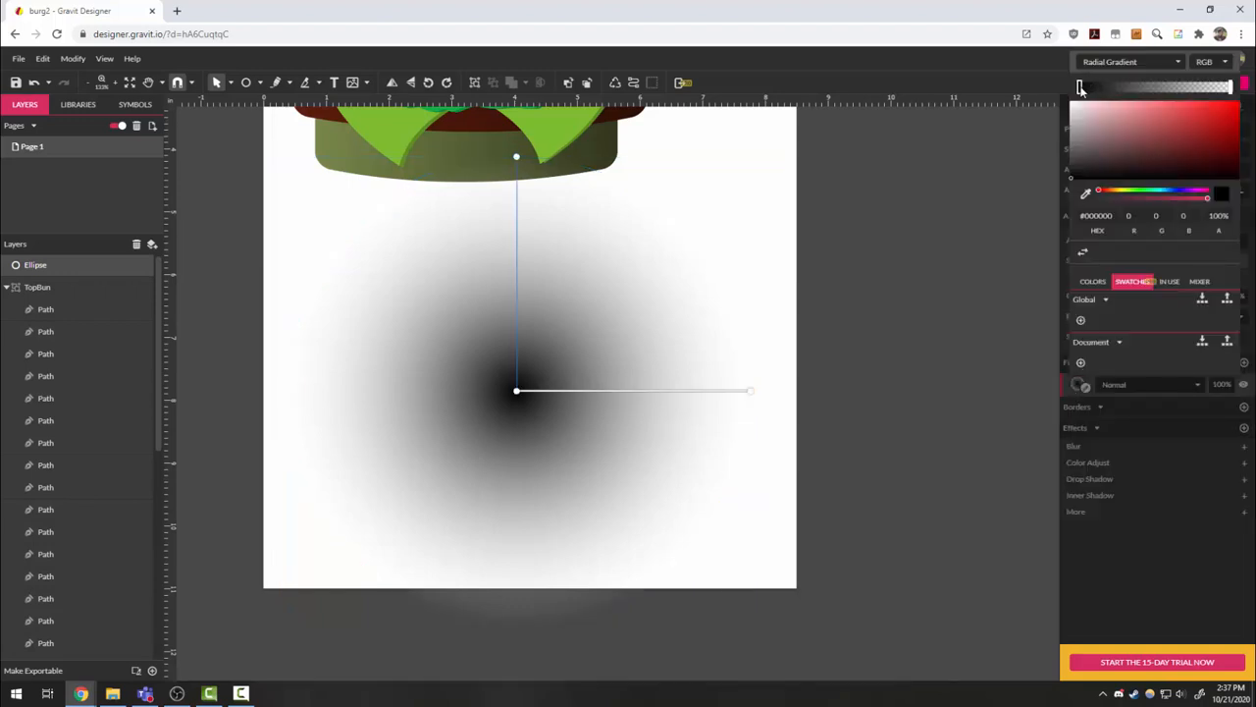
left_click_drag(1080, 87, 1108, 87)
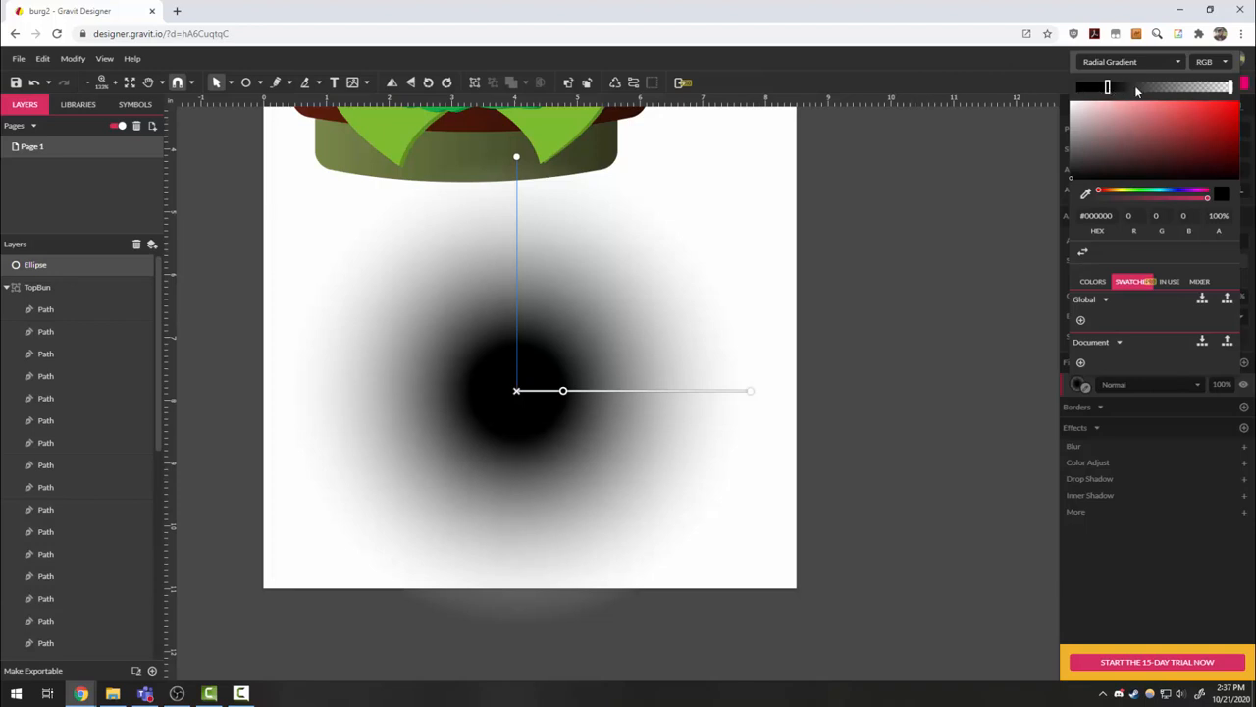
left_click_drag(1127, 87, 1160, 88)
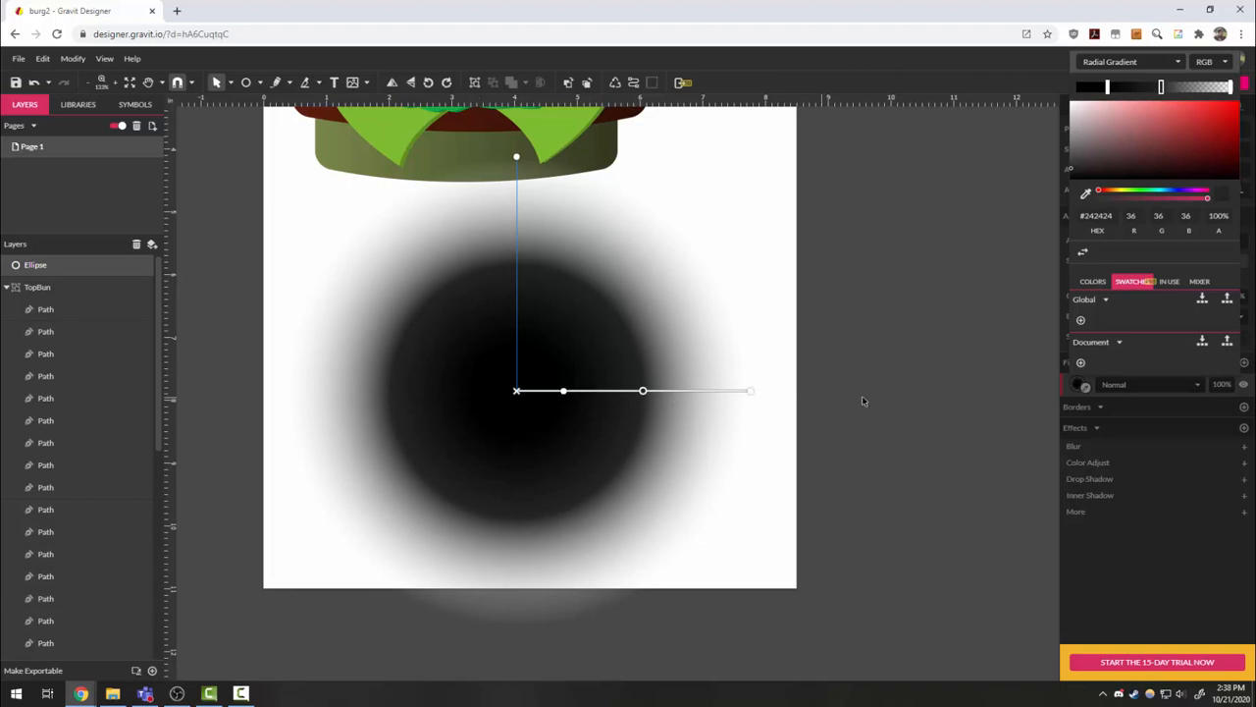
left_click_drag(1107, 91, 1046, 92)
left_click_drag(1162, 88, 1148, 87)
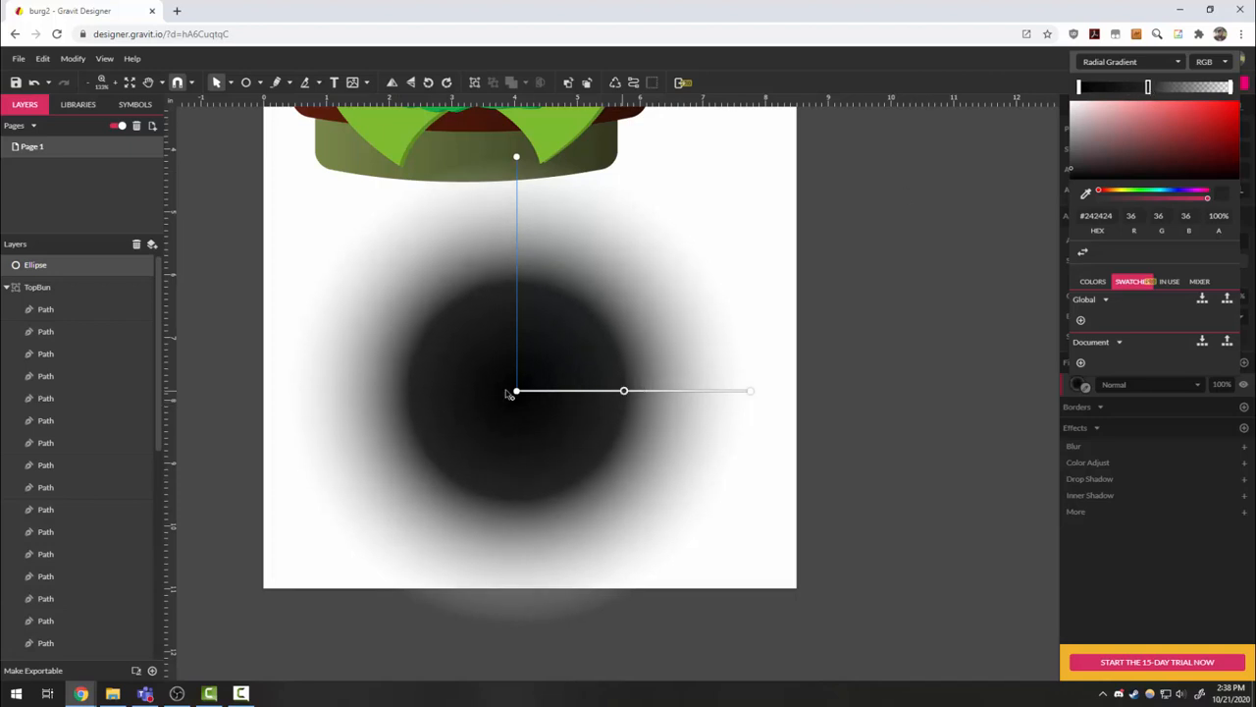
left_click(769, 505)
- Flatten the circle into an ellipse about 1.86 inches high and move it over the burger's base
scroll(651, 616, "down", 1)
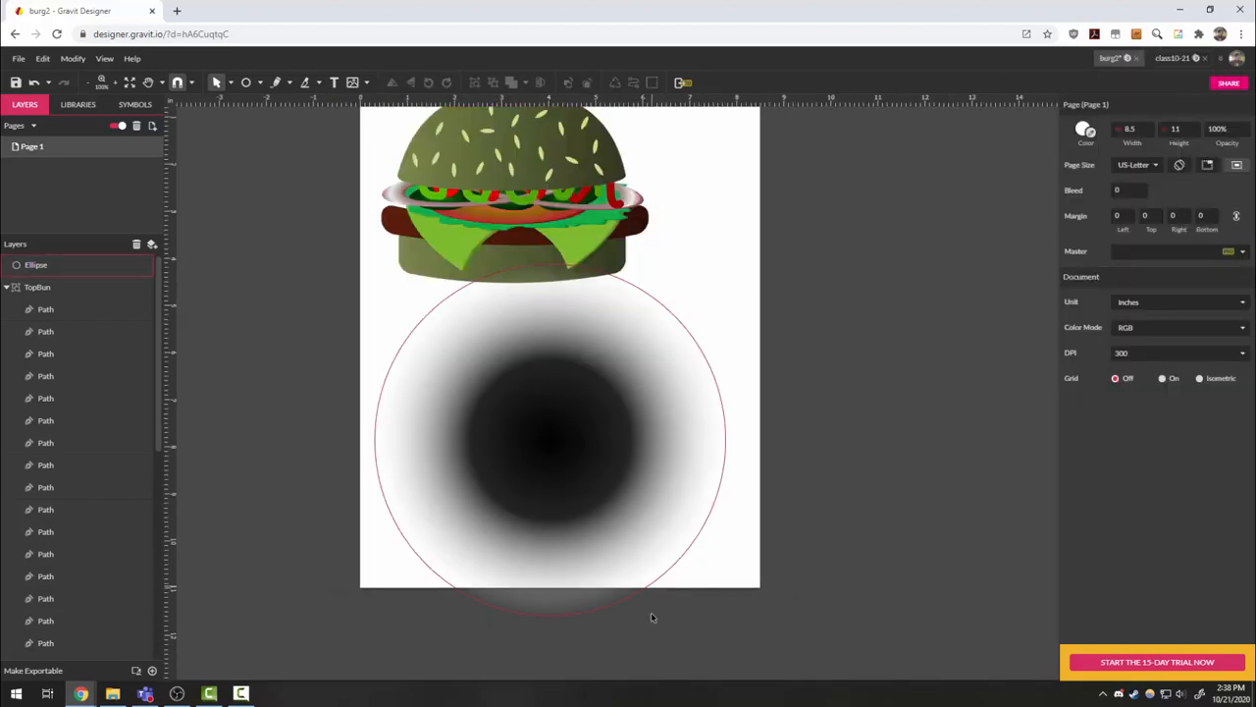
left_click(541, 457)
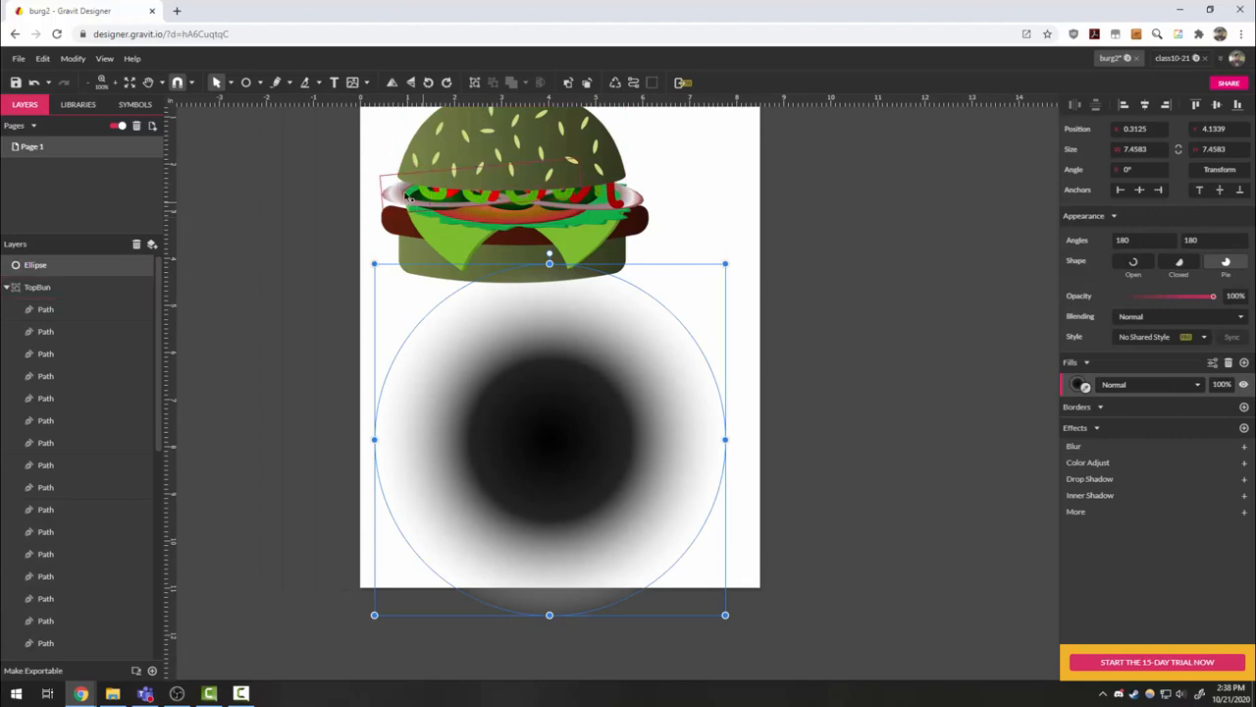
left_click_drag(549, 263, 546, 528)
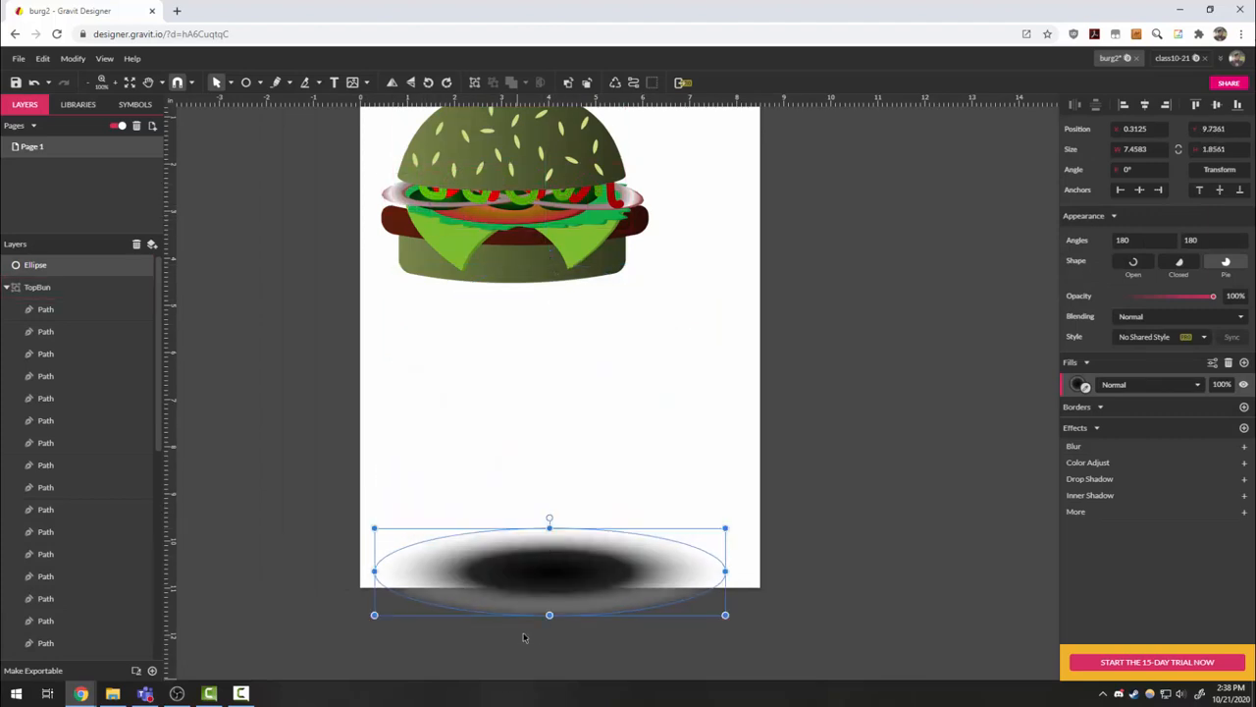
left_click_drag(560, 595, 575, 283)
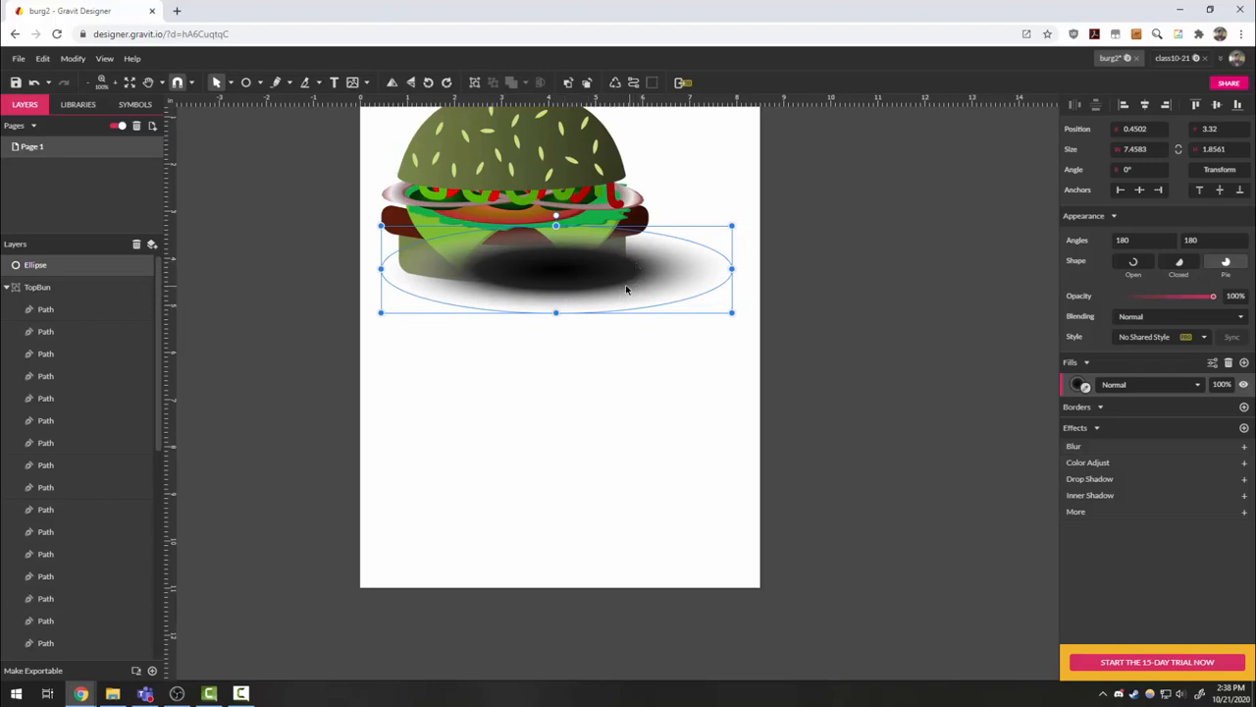
left_click_drag(626, 289, 619, 286)
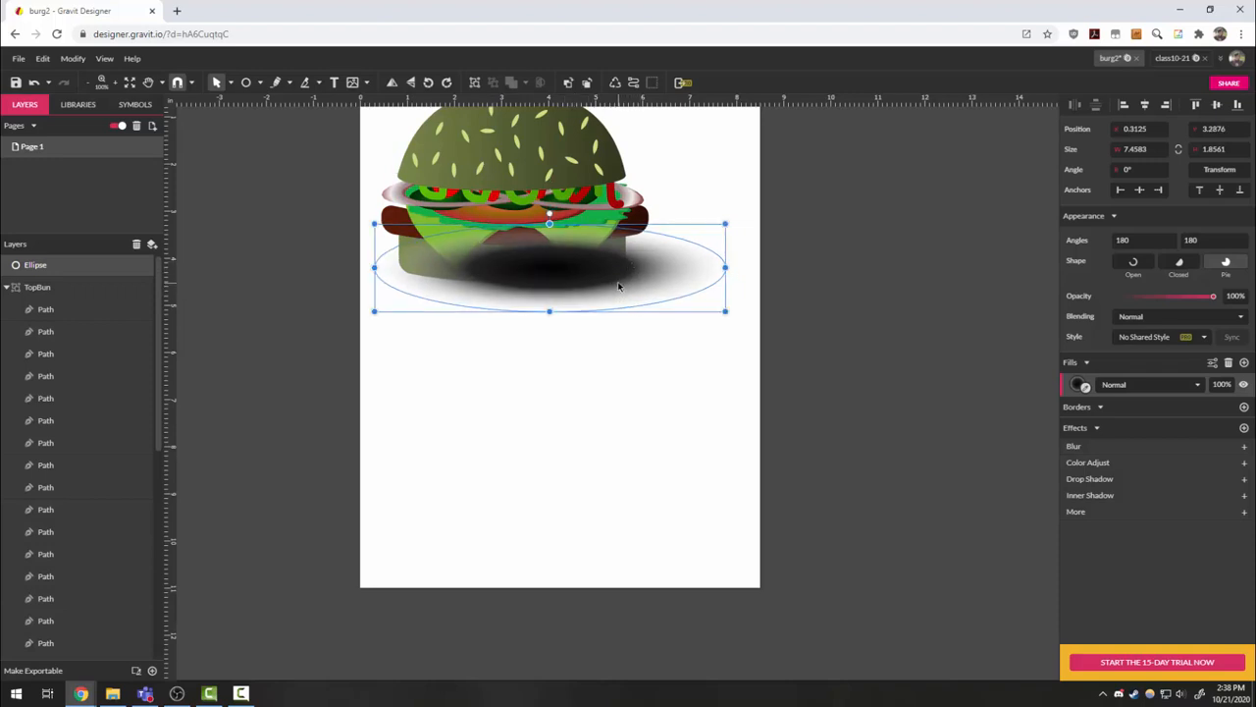
- Collapse the TopBun group, place the ellipse beneath BottomBun in the layer order, and rename it Shadow
left_click(6, 287)
left_click_drag(78, 265, 60, 614)
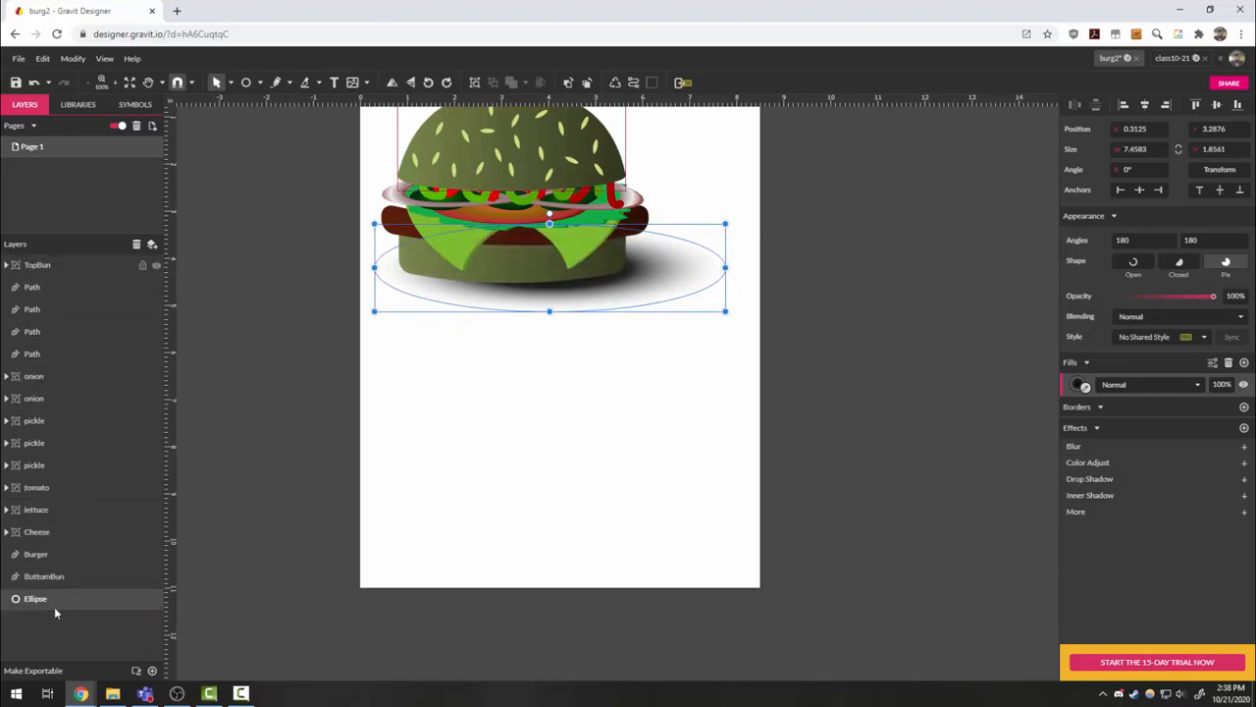
double_click(27, 600)
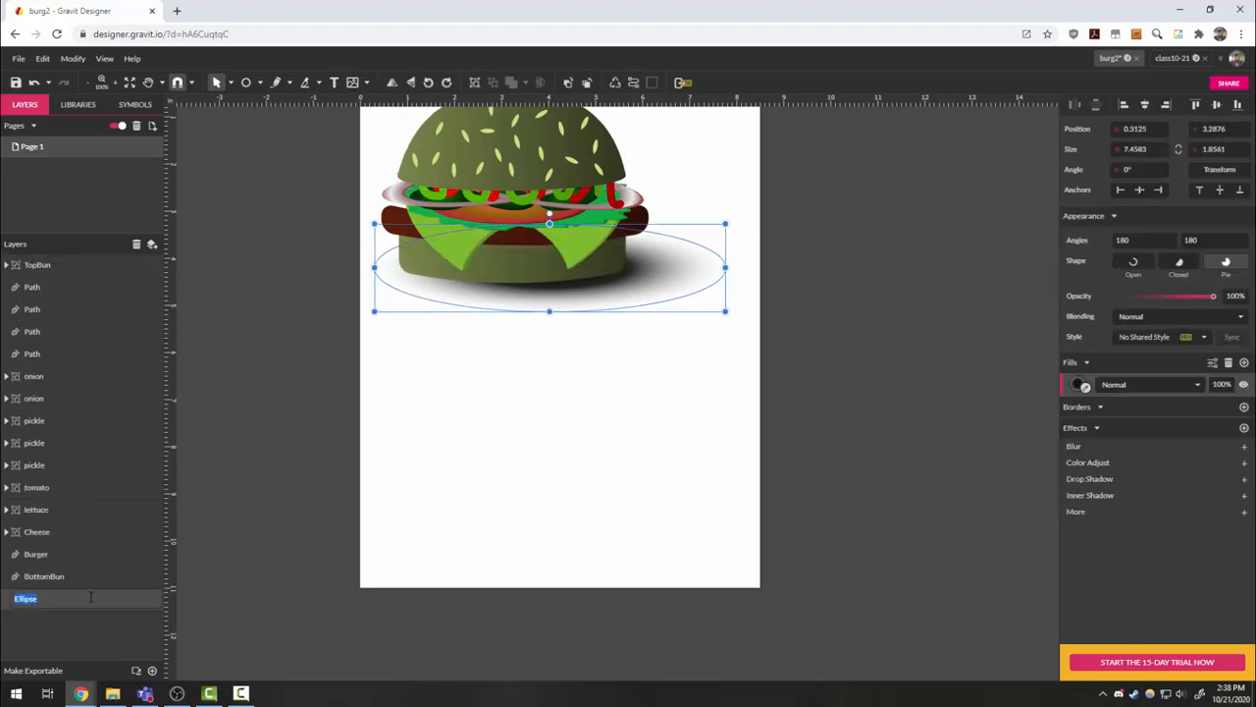
type("shadow")
key("Return")
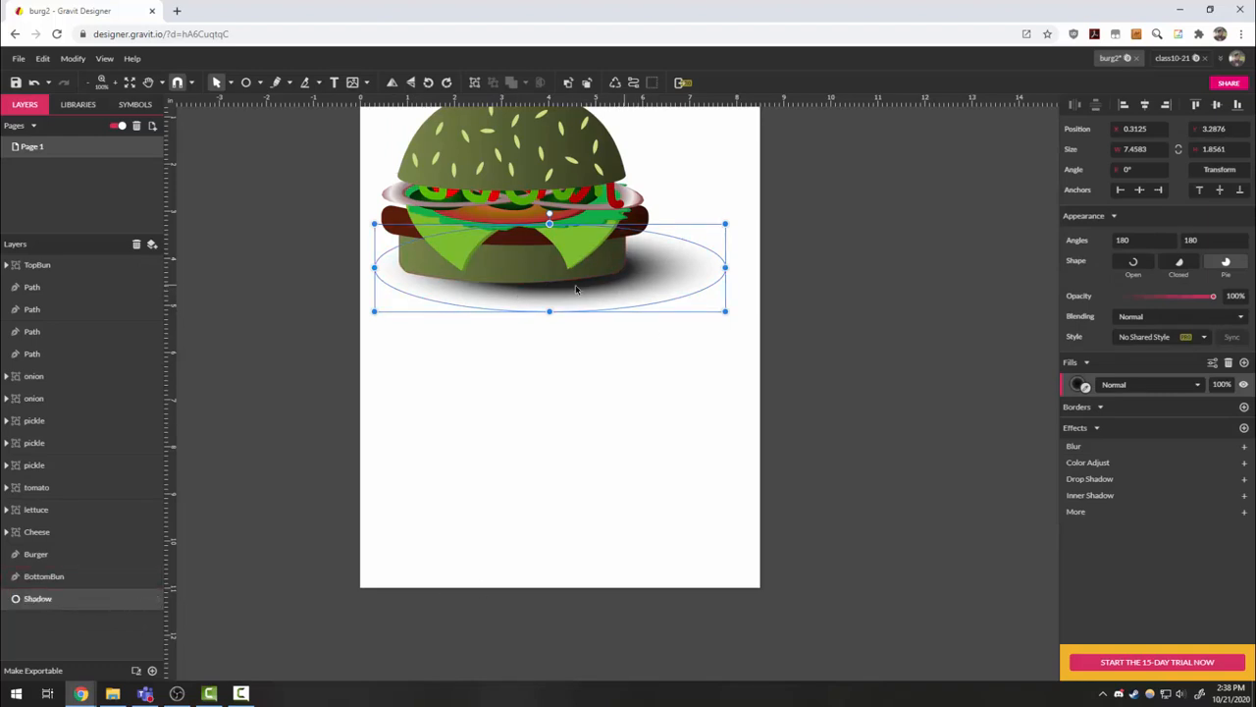
- Shift the shadow gradient's #242424 stop closer to the black centre stop for a softer falloff
left_click(1082, 385)
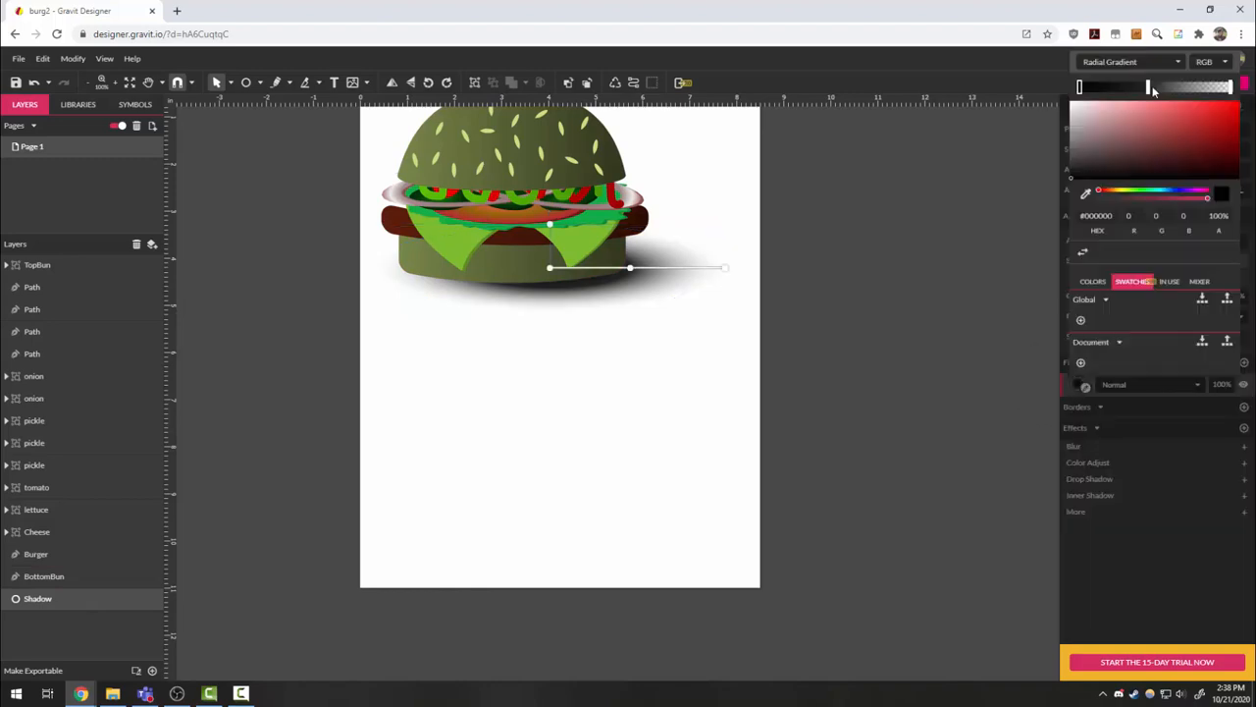
left_click_drag(1148, 90, 1116, 88)
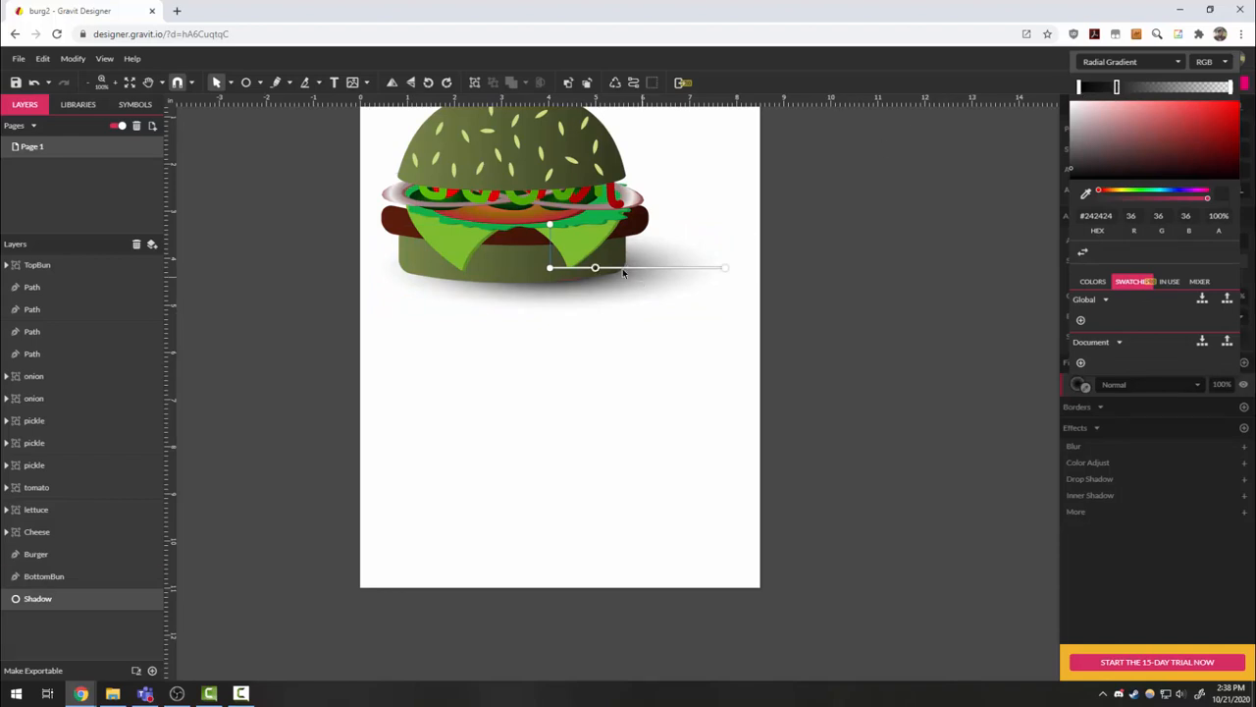
left_click(597, 392)
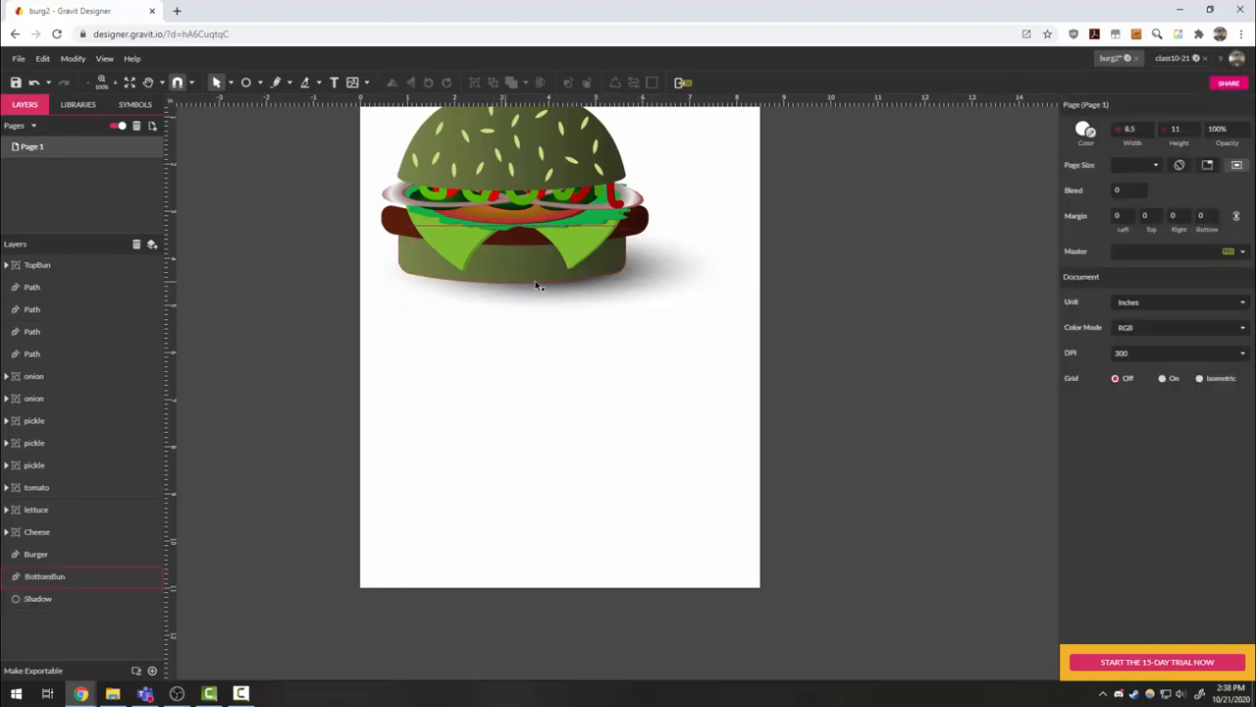
- Group all the burger layers from TopBun down to BottomBun, leaving Shadow outside the group
scroll(657, 423, "up", 2)
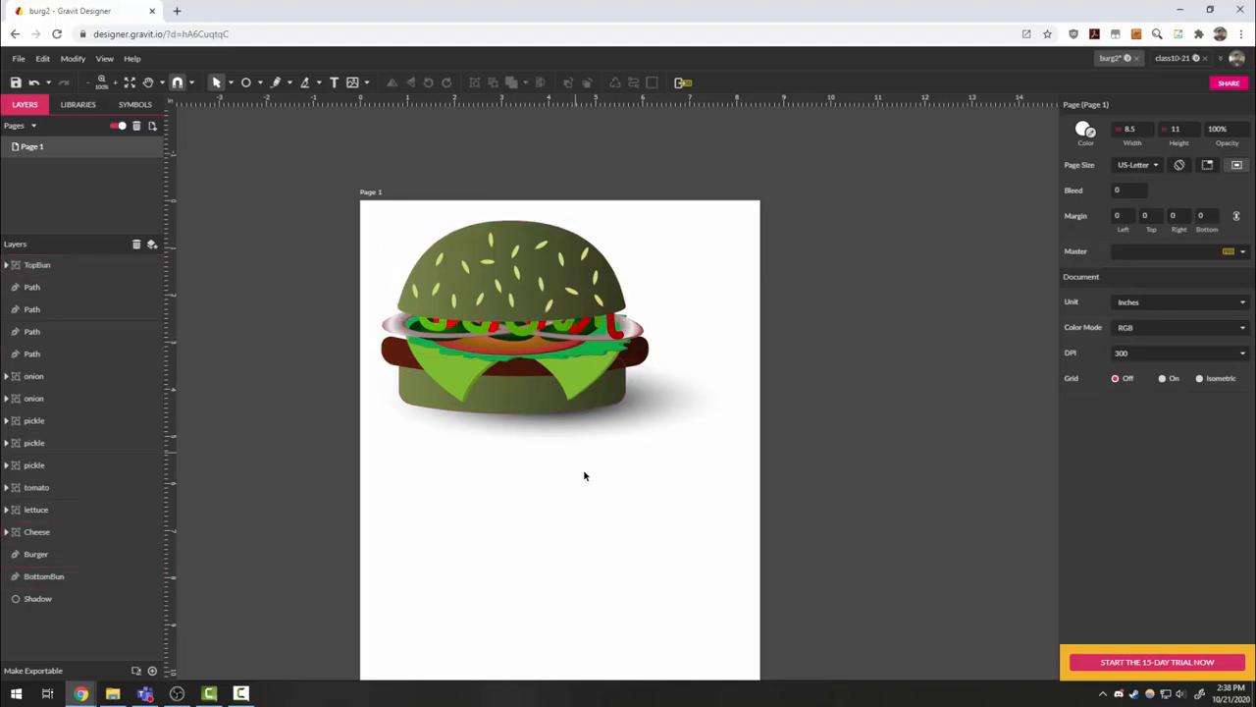
left_click(71, 287)
left_click(69, 308)
left_click(68, 330)
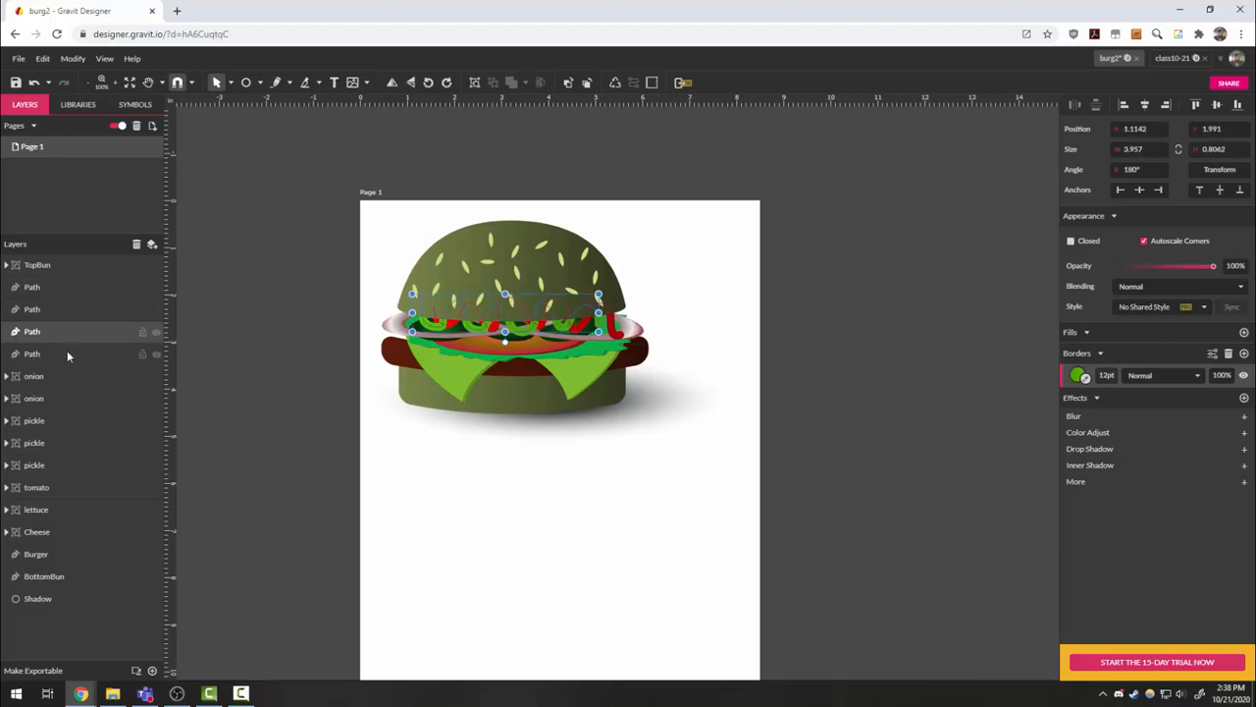
left_click(51, 264)
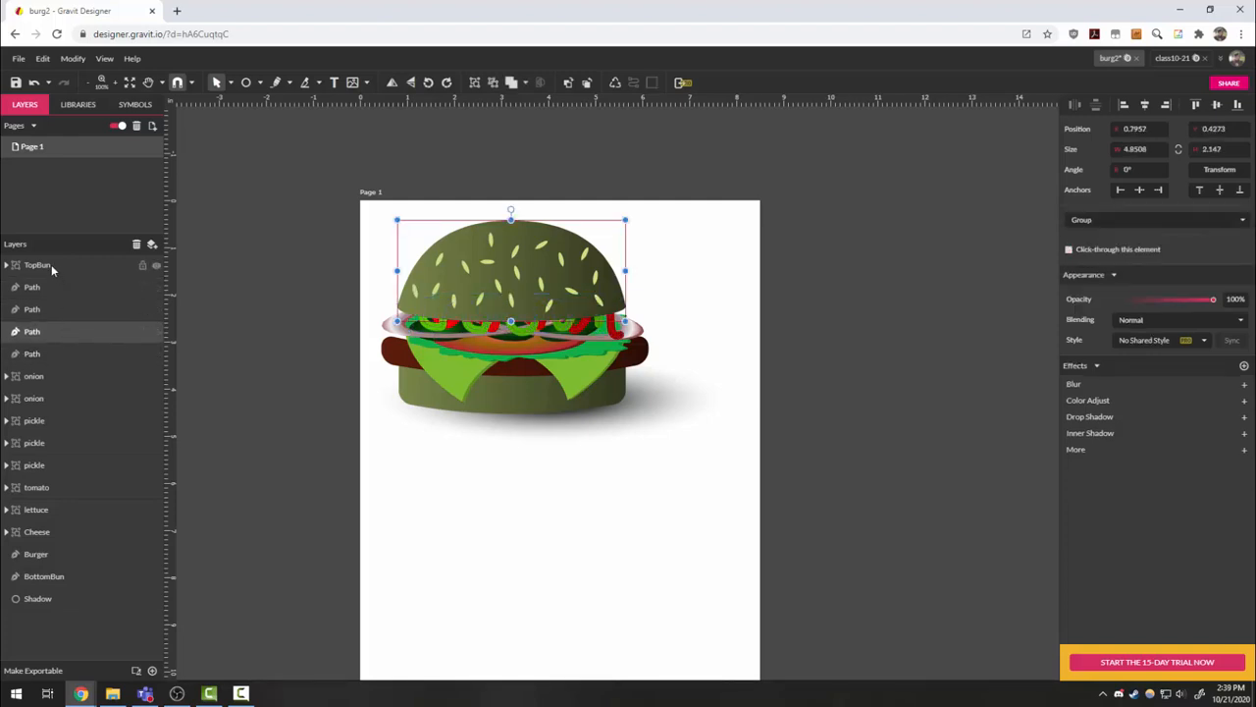
left_click(74, 577)
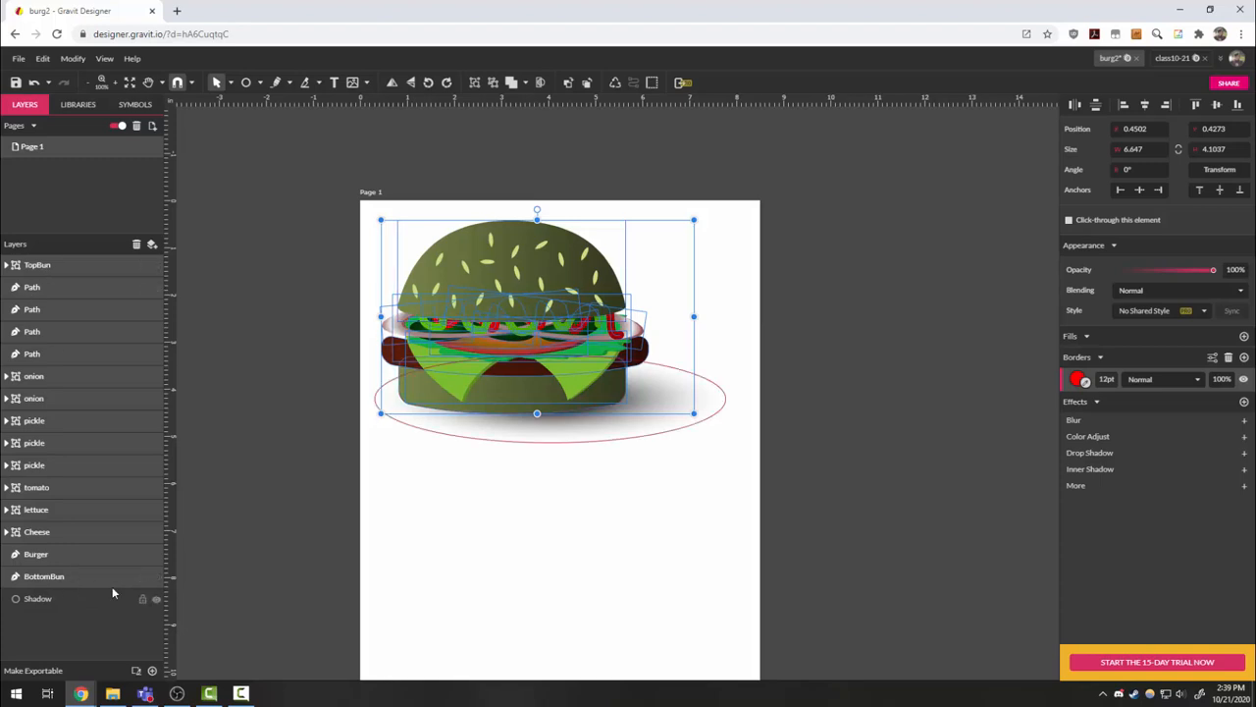
left_click(475, 83)
- Rename the new burger group FinishedBurger
double_click(39, 267)
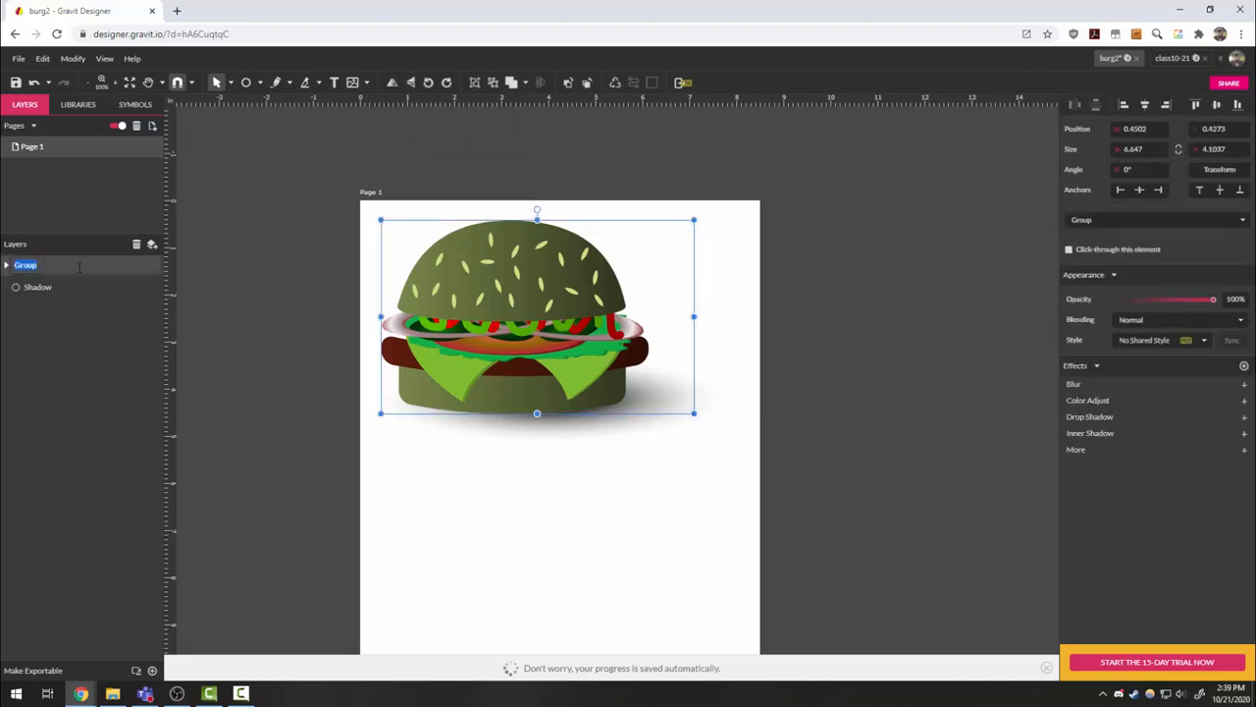
type("FinishedBurger")
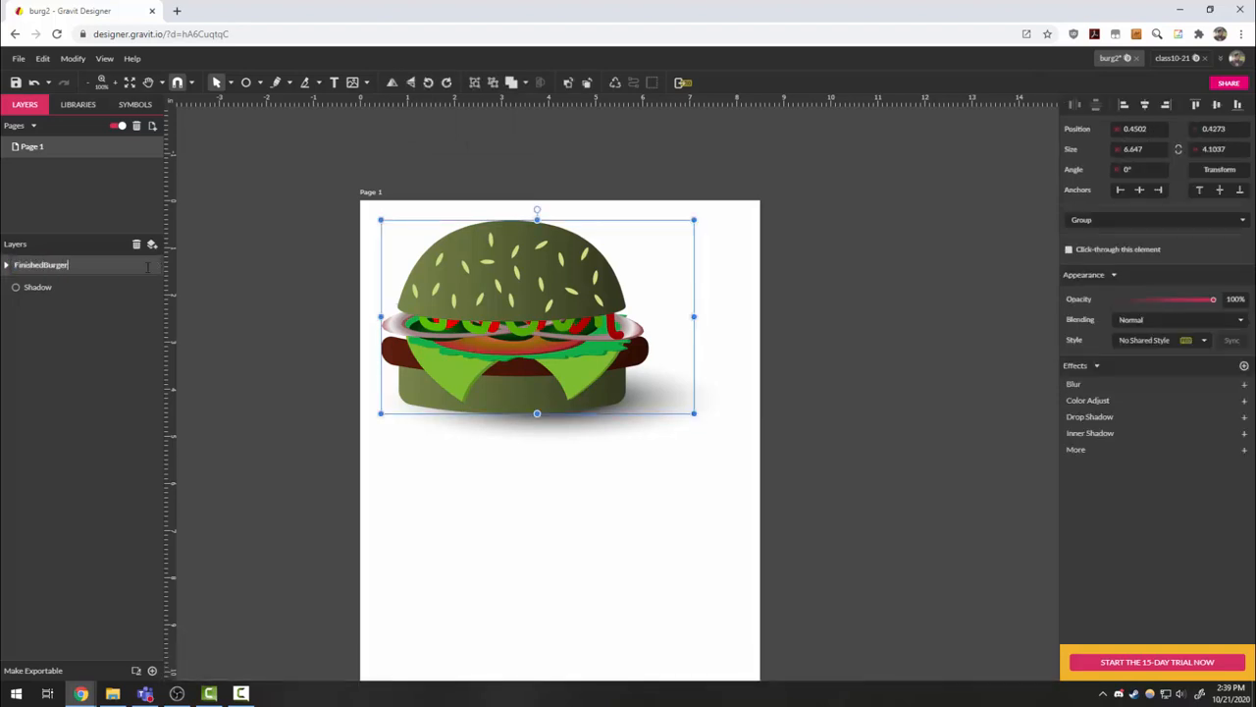
key("Return")
left_click(485, 477)
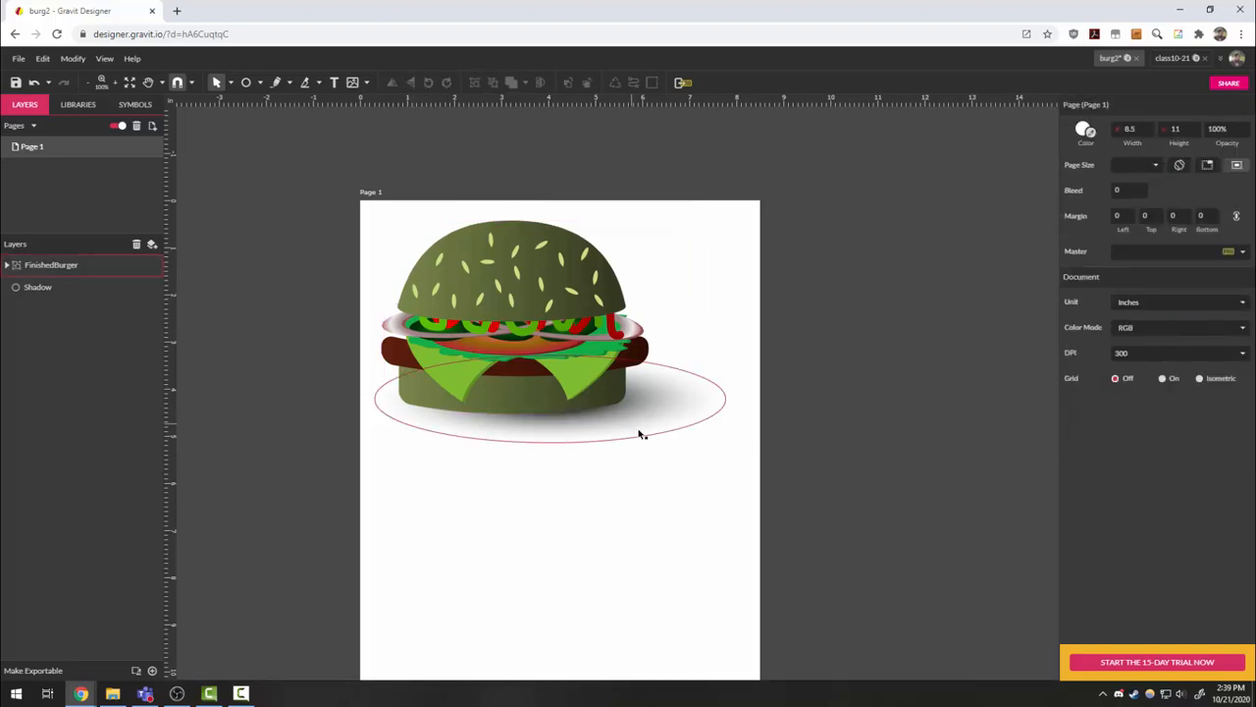
- Scale FinishedBurger and Shadow together to about half size and place them near the page's upper-left corner
key("space")
left_click_drag(701, 561, 616, 461)
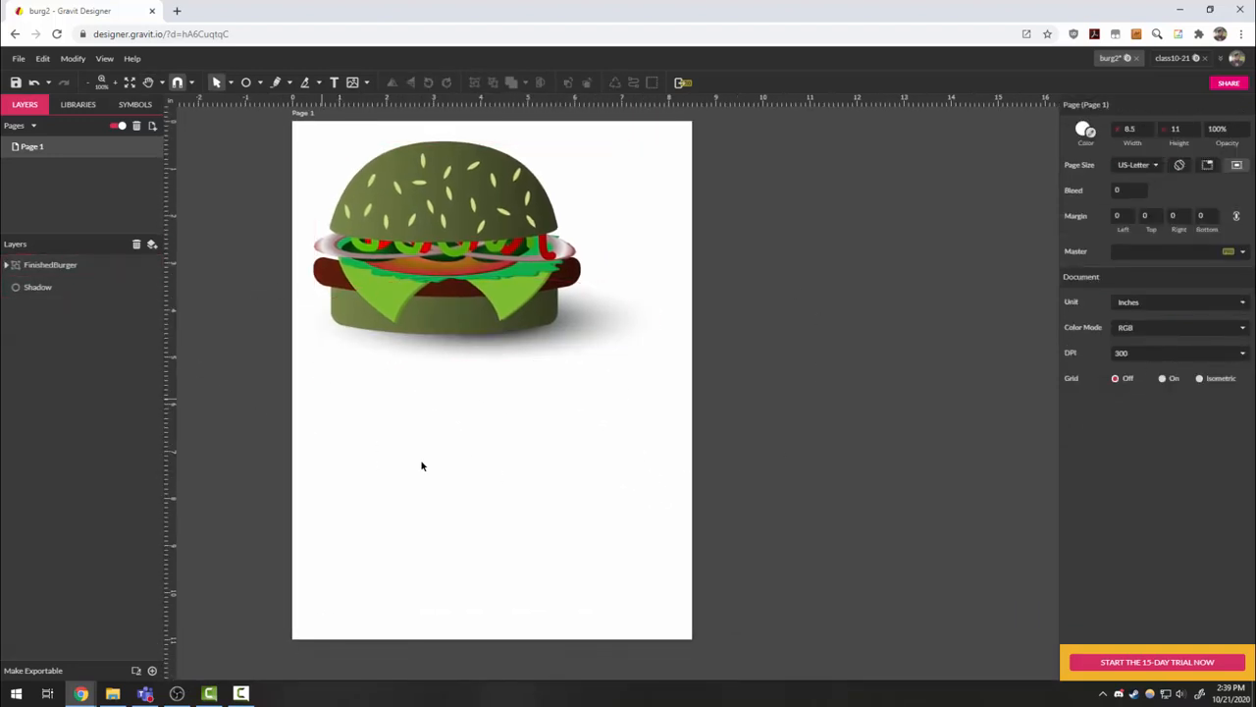
left_click_drag(299, 133, 699, 520)
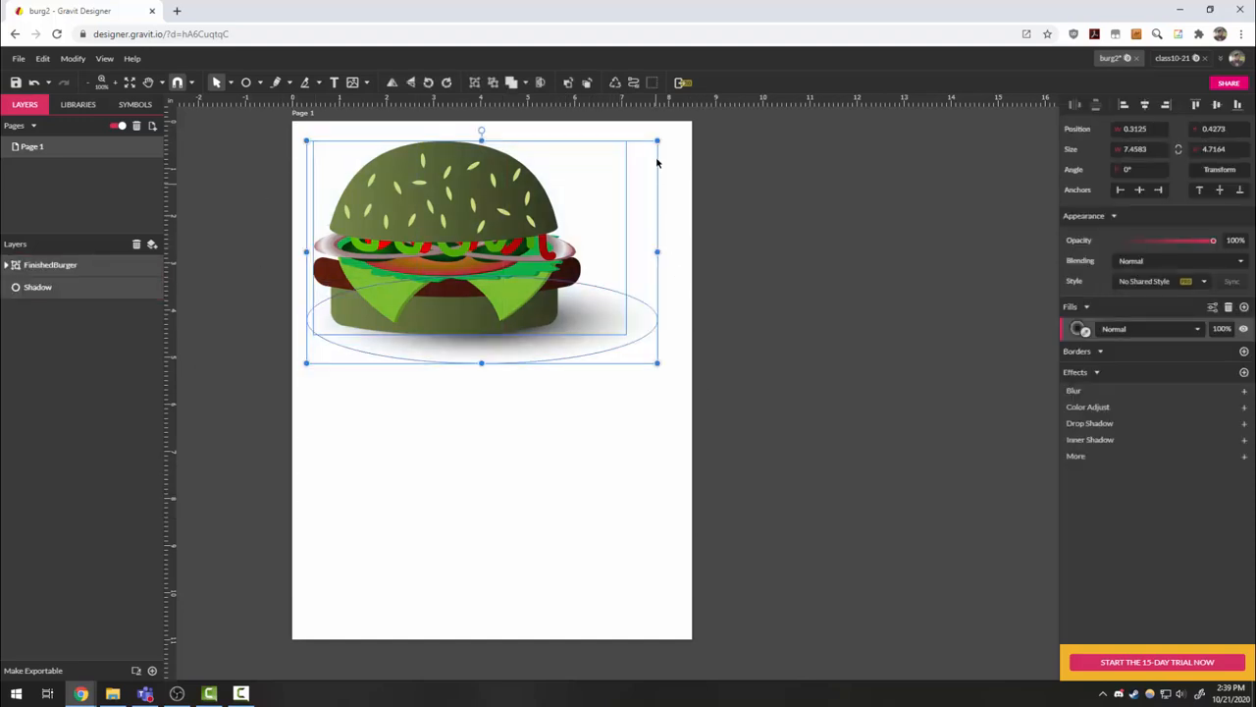
left_click_drag(656, 140, 482, 253)
scroll(530, 271, "up", 2)
left_click_drag(451, 431, 461, 343)
left_click(642, 419)
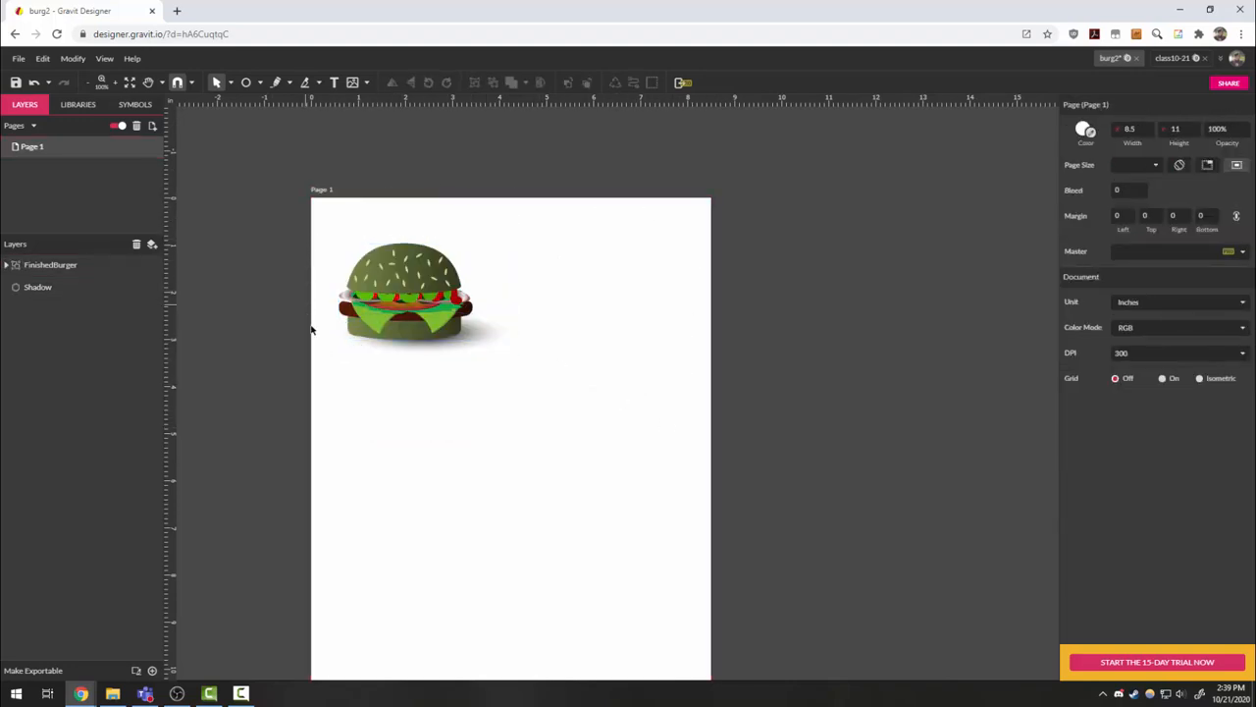
- Set the green squiggle's border width to 6 pt and thin the red squiggle's border similarly
key("space")
left_click_drag(561, 504, 531, 449)
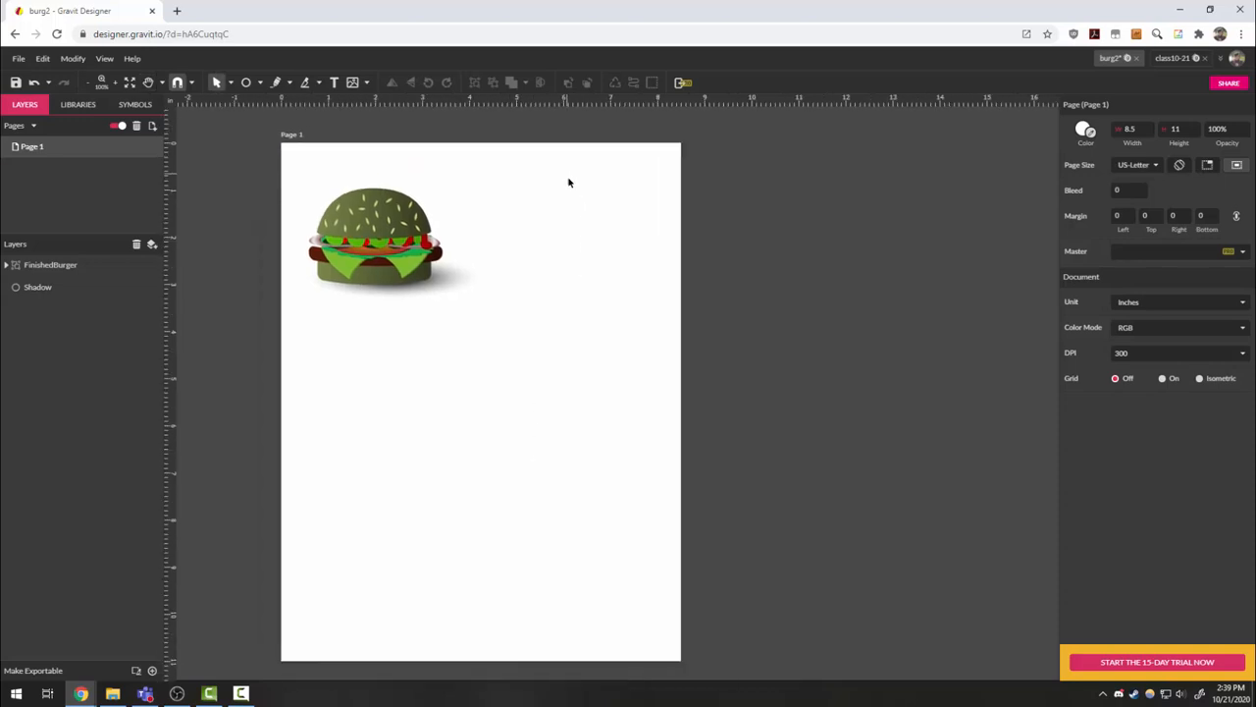
scroll(305, 183, "up", 6)
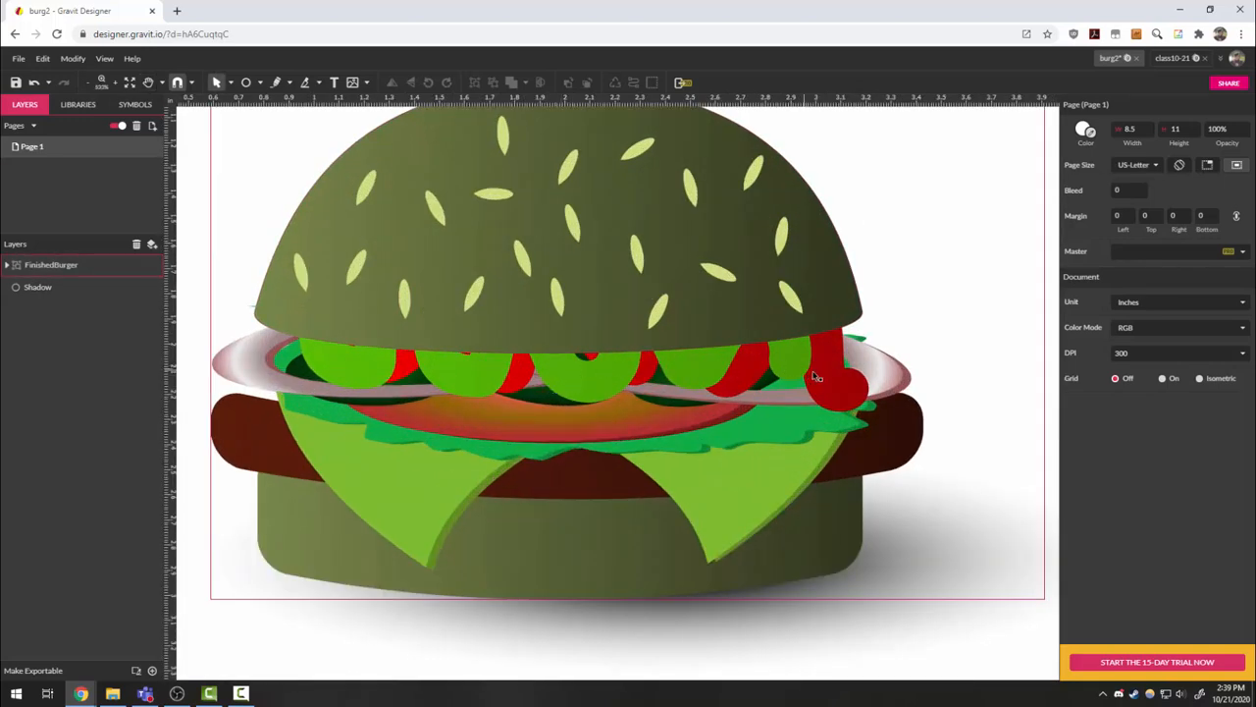
left_click(803, 355)
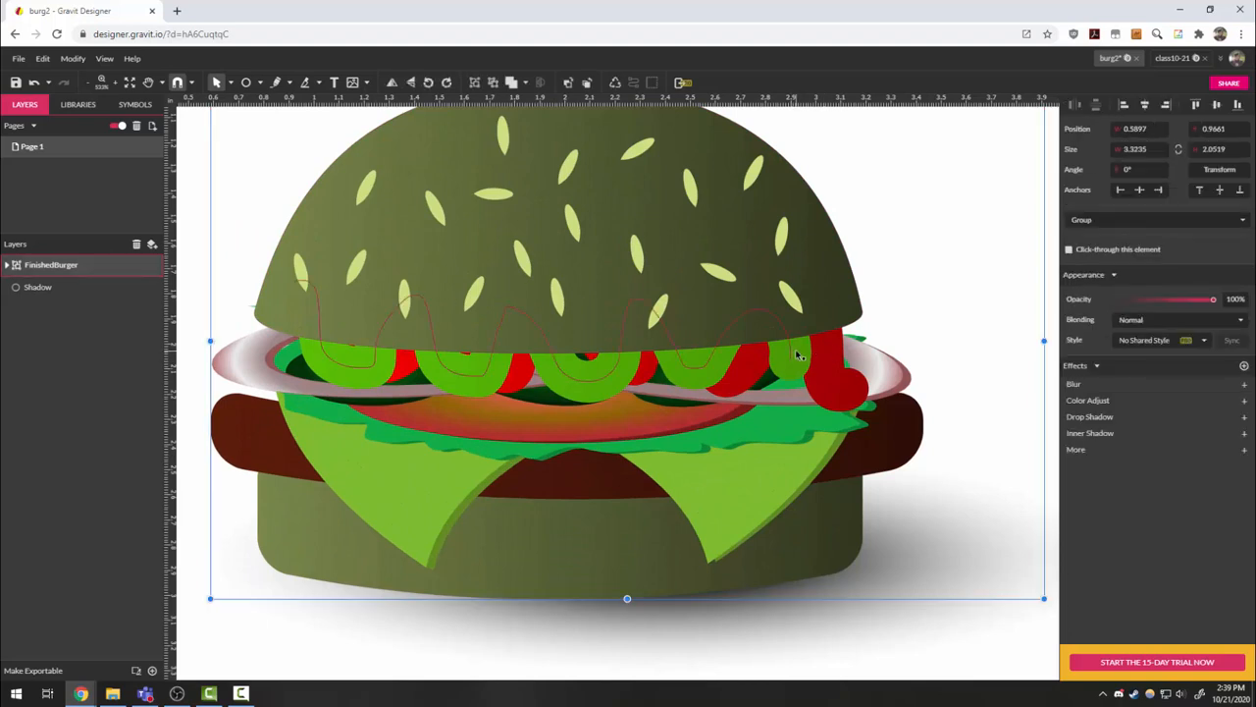
double_click(798, 356)
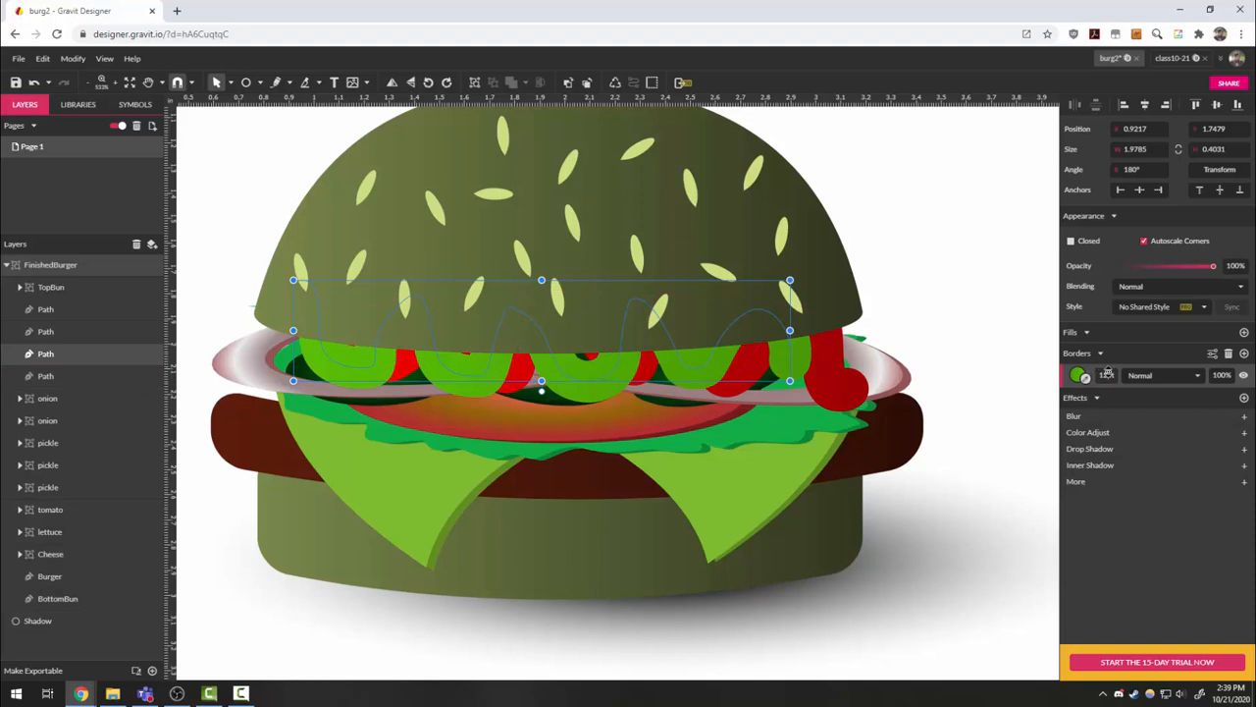
left_click_drag(1106, 373, 855, 382)
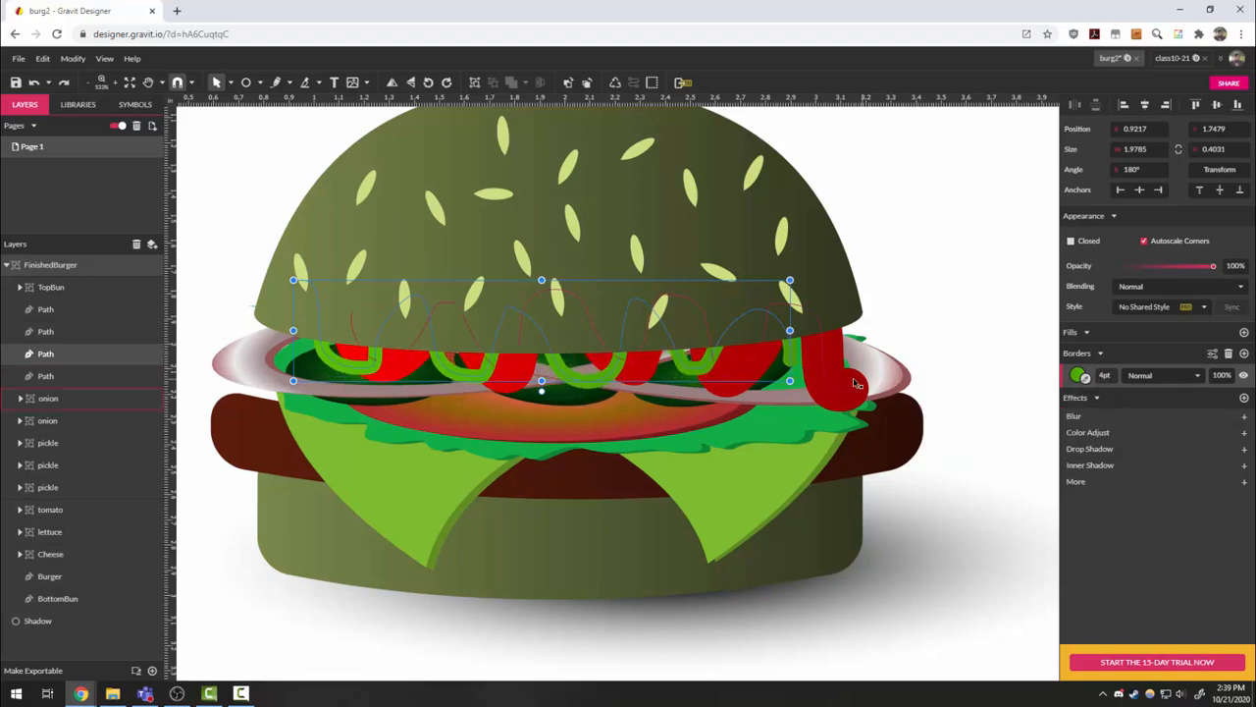
left_click(1105, 374)
type("6")
key("Return")
left_click(827, 371)
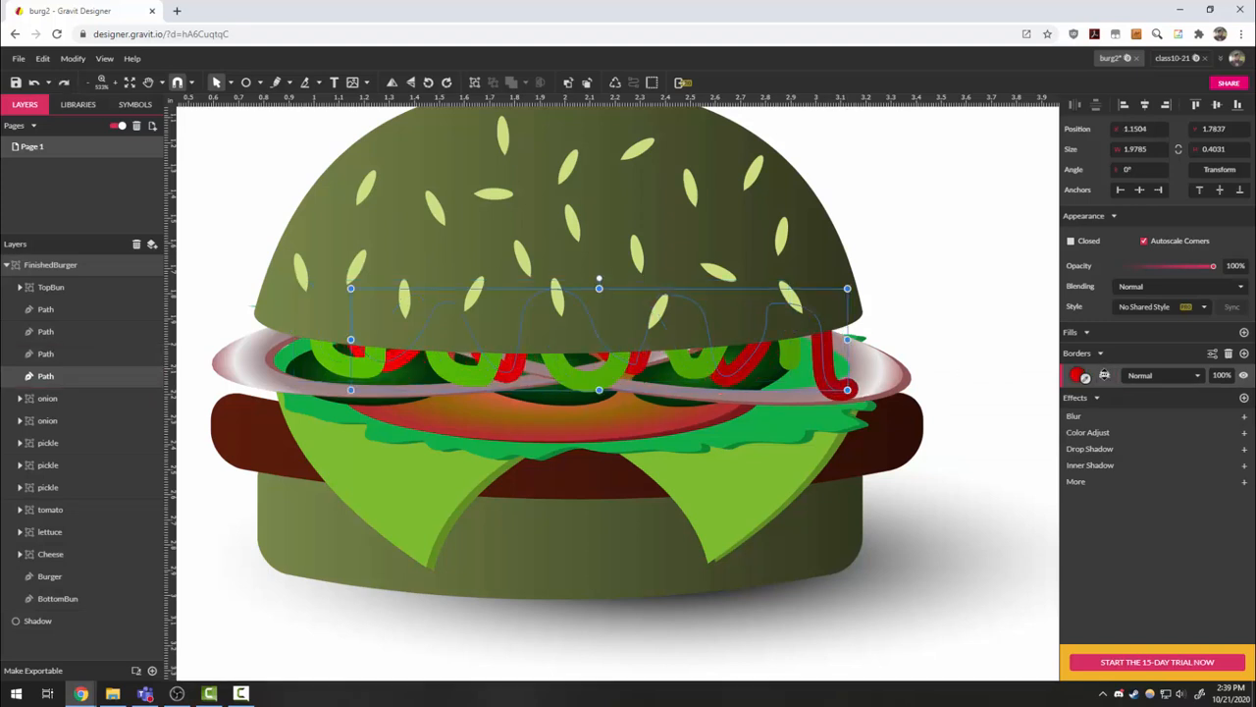
left_click(1025, 371)
- Draw a circle about 6.98 inches in diameter on the empty page area below the burger
scroll(834, 442, "down", 3)
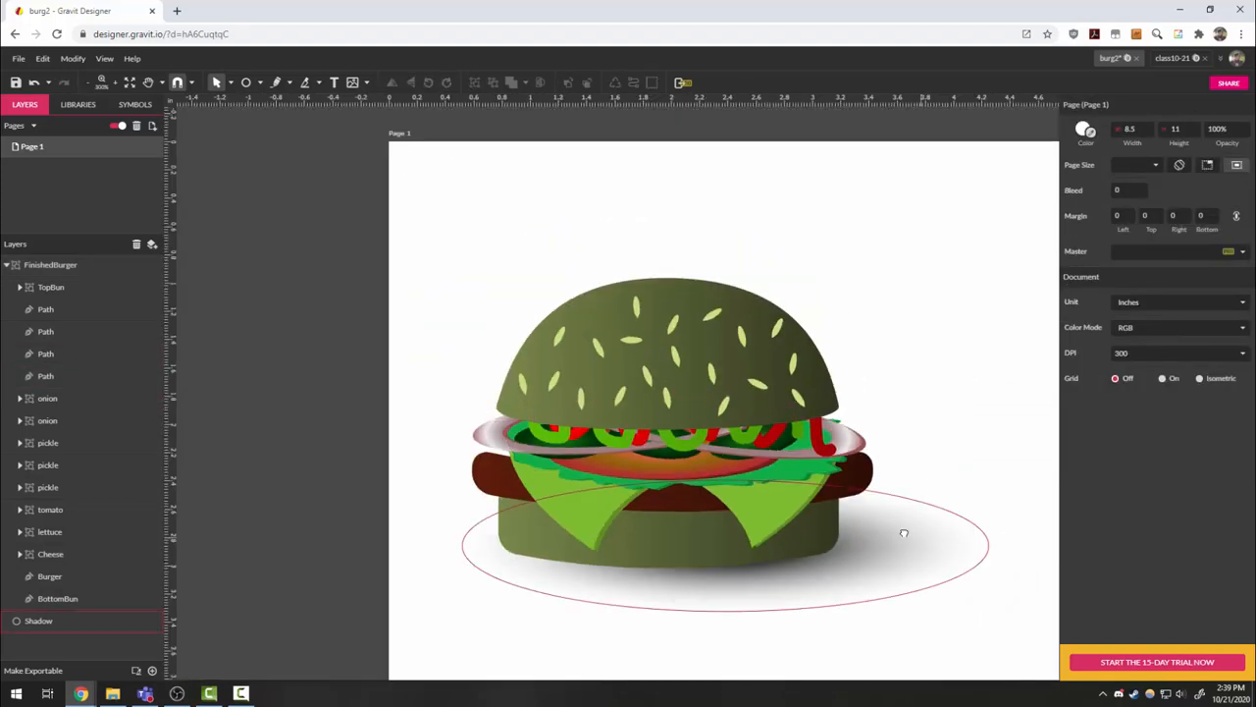
scroll(883, 491, "down", 2)
scroll(355, 316, "down", 2)
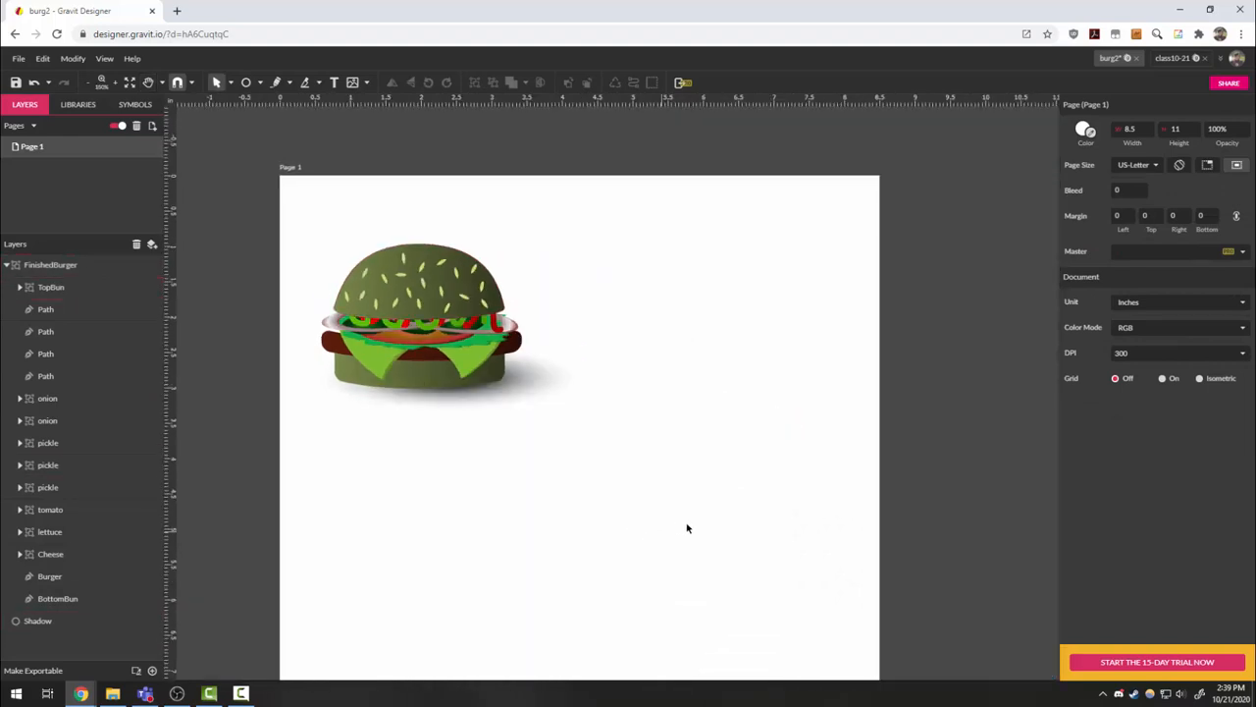
scroll(691, 481, "down", 2)
scroll(612, 424, "down", 1)
scroll(580, 412, "down", 1)
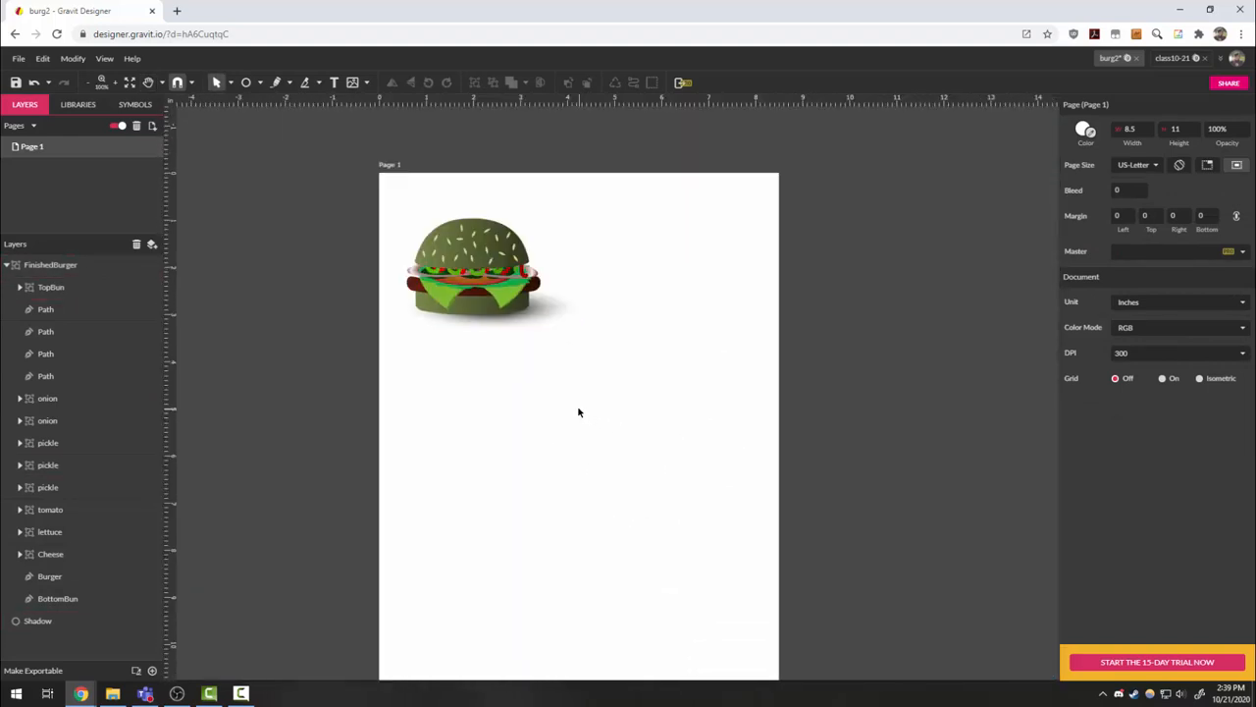
scroll(603, 441, "down", 1)
scroll(485, 353, "up", 1)
left_click(248, 83)
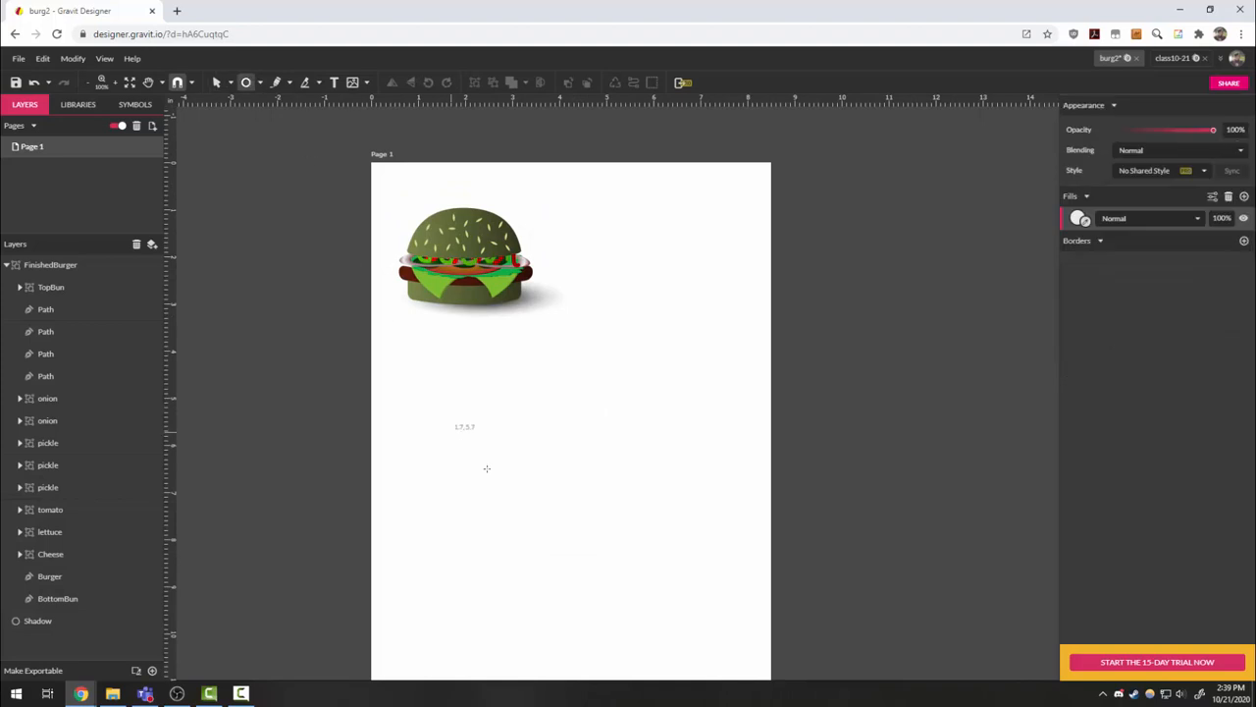
left_click_drag(398, 342, 732, 524)
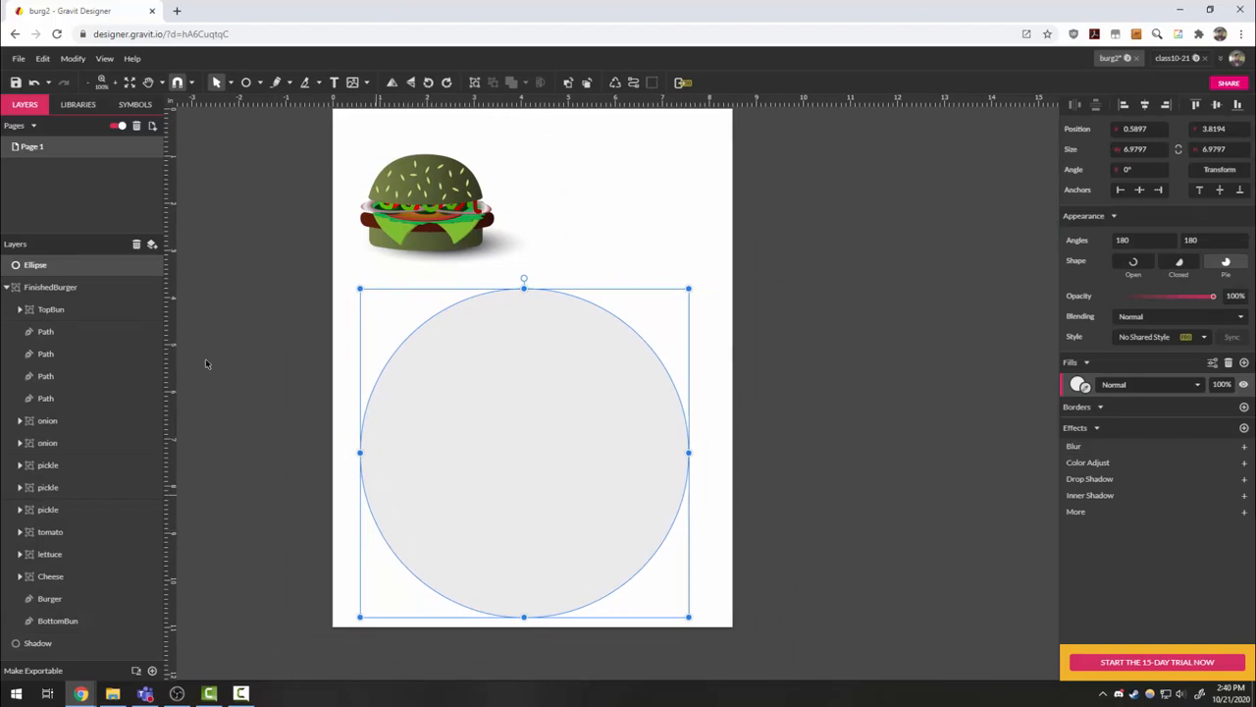
- Duplicate the circle twice and shrink the copies concentrically to about 5.65 and 5.15 inches in diameter
key("ctrl+d")
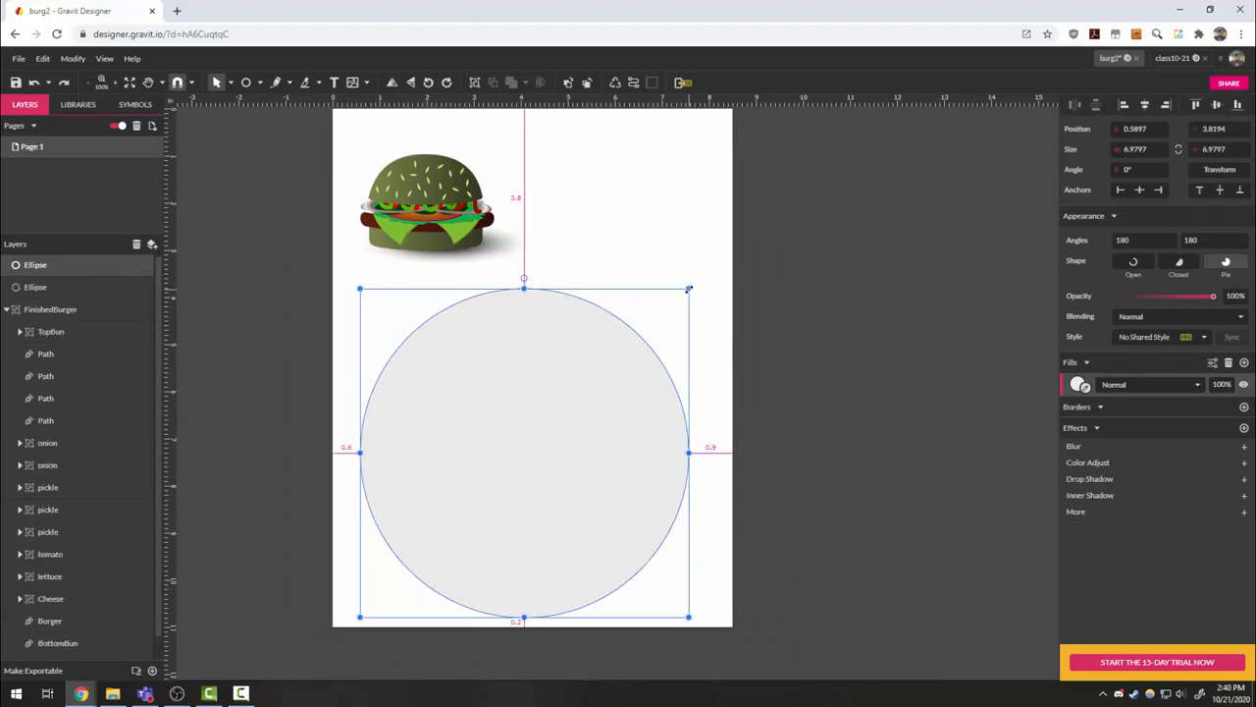
left_click_drag(688, 289, 567, 462)
key("ctrl+d")
scroll(661, 547, "up", 2)
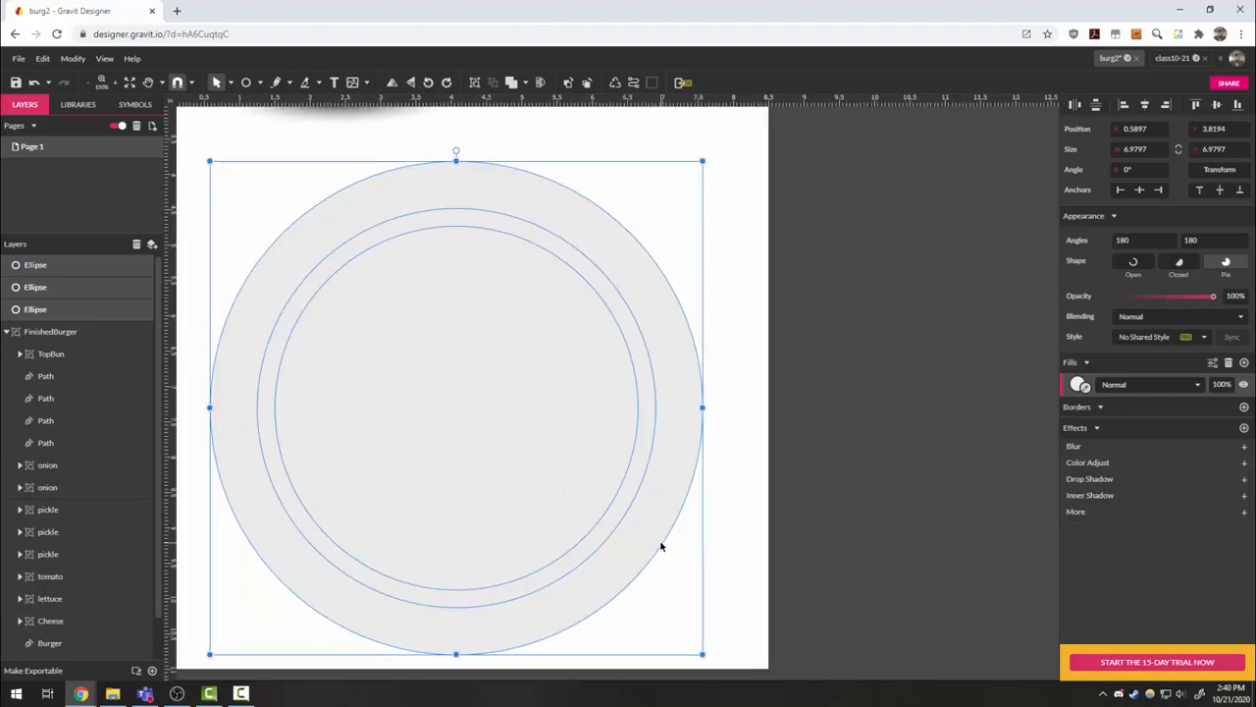
left_click(799, 507)
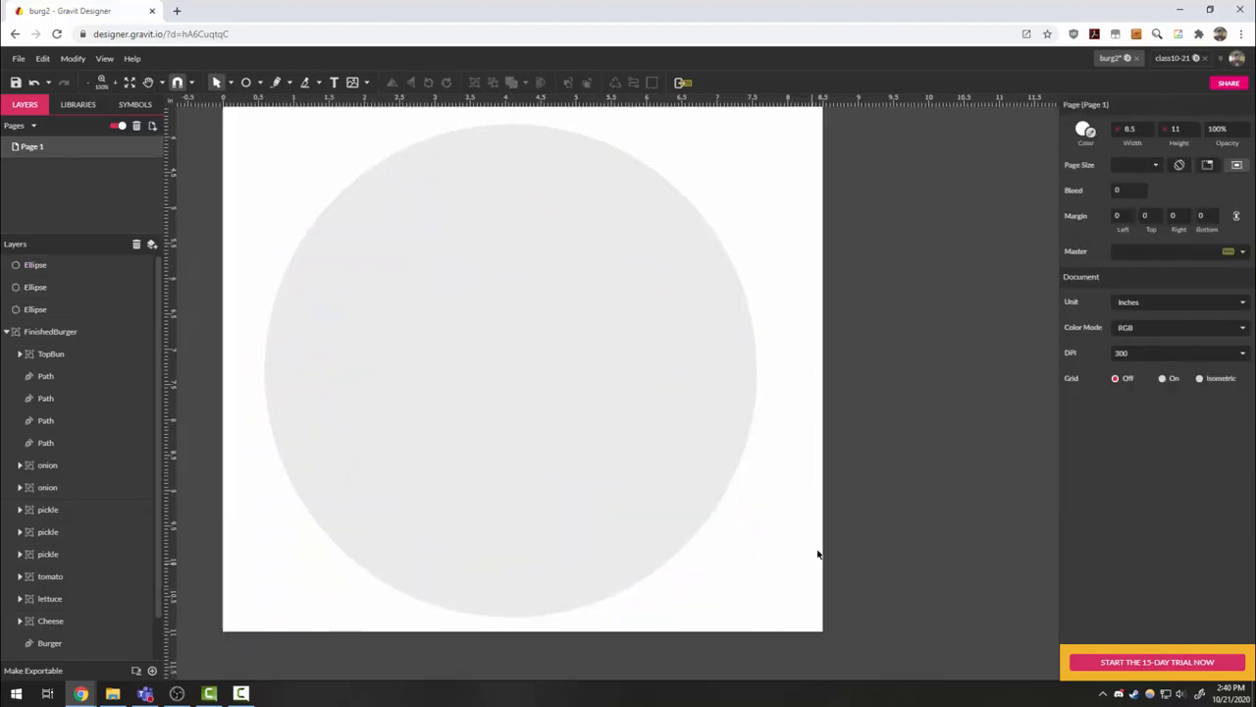
- Fill the outermost circle with light blue #B3BEF0
left_click(737, 298)
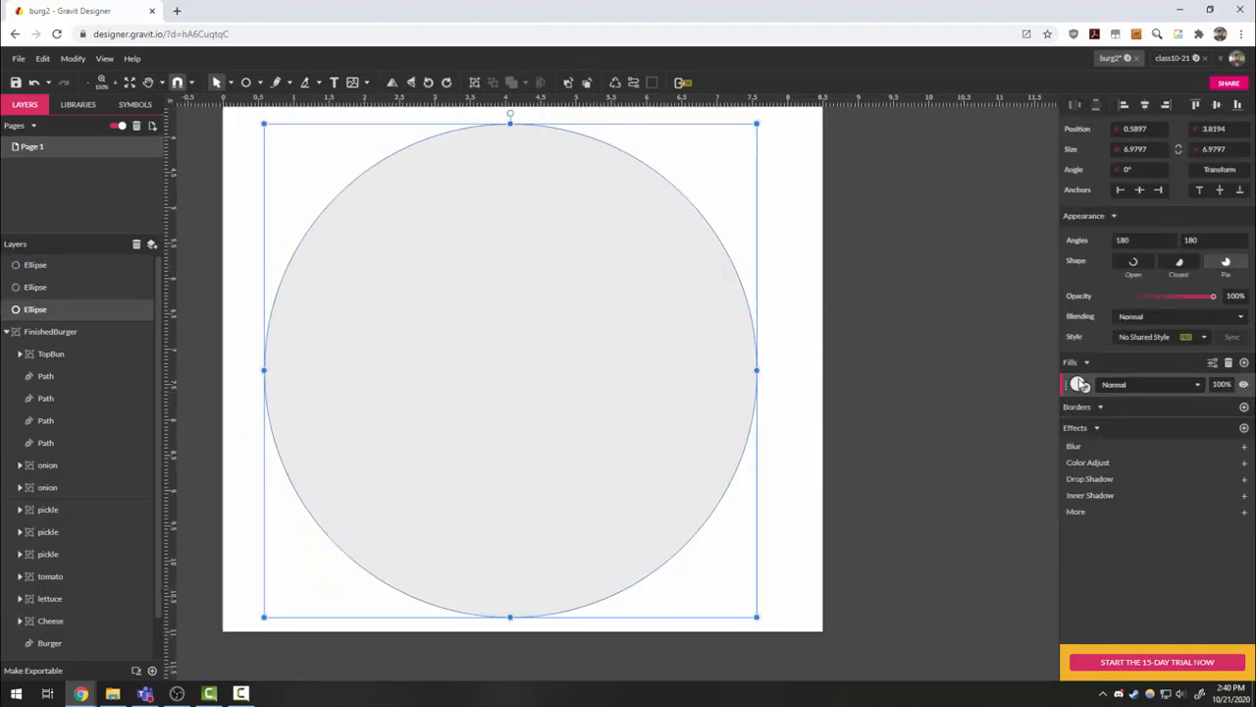
left_click(1077, 386)
left_click(1168, 163)
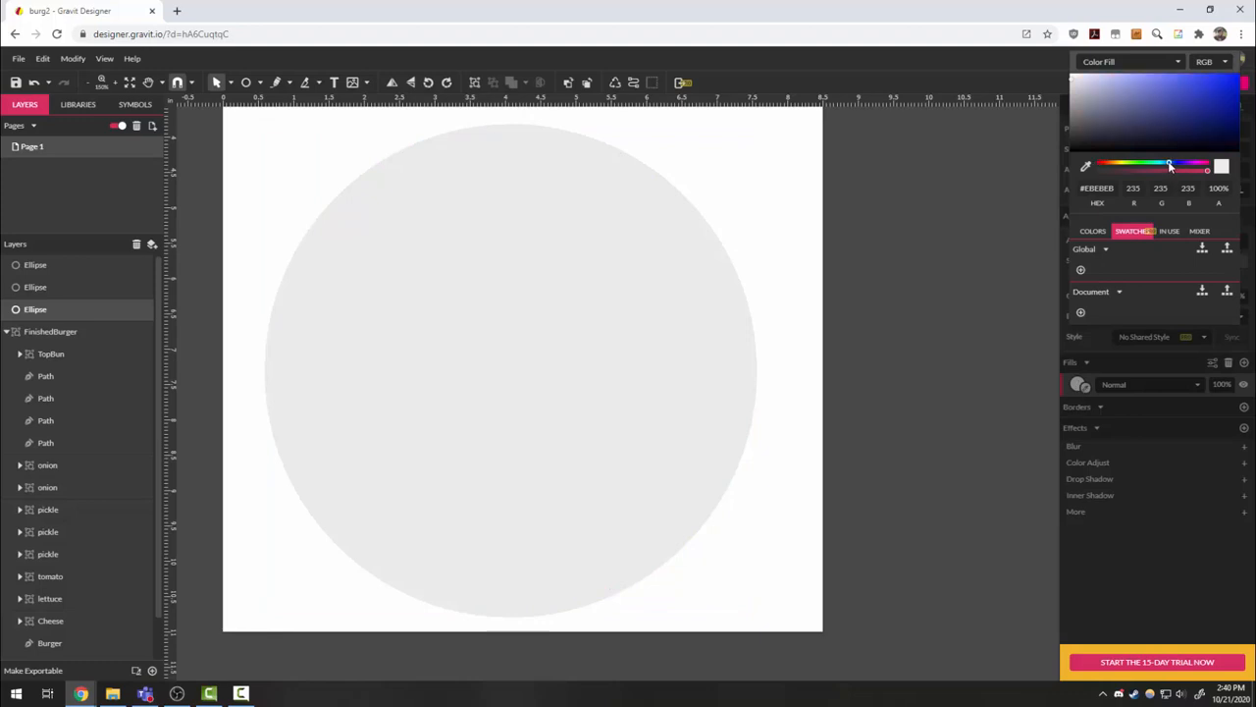
left_click(1115, 83)
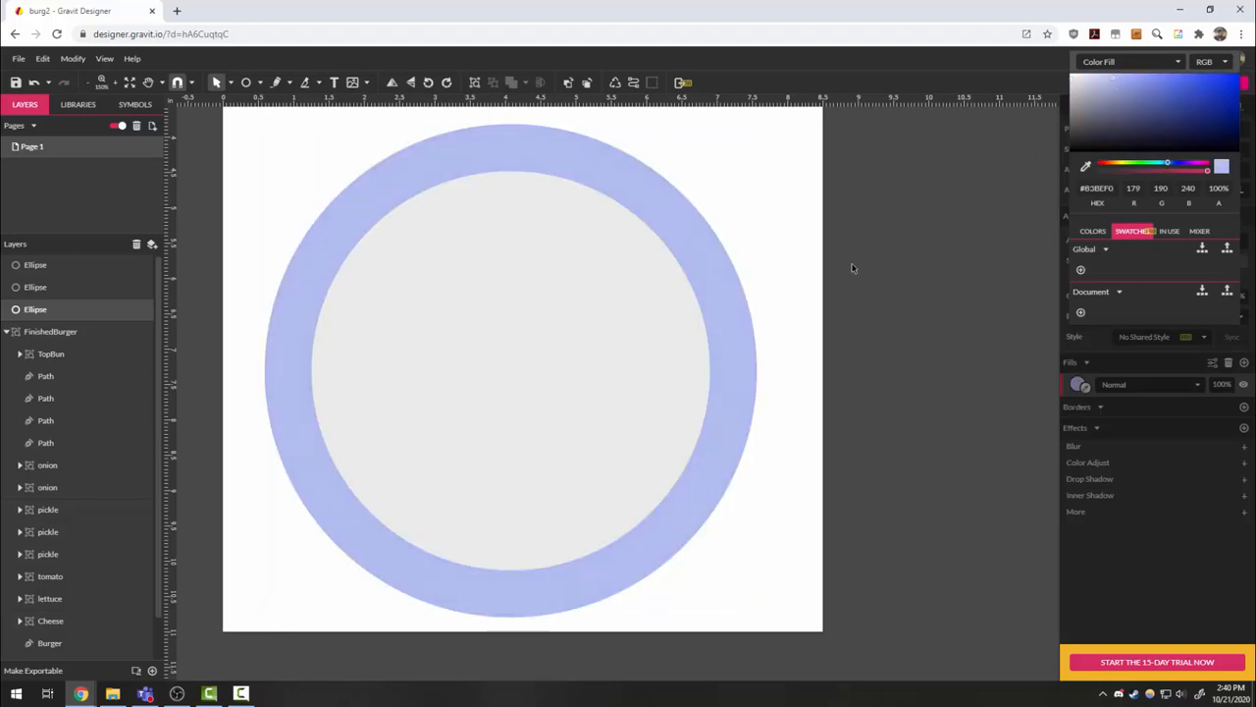
left_click(751, 280)
- Fill the innermost circle with the outermost circle's light blue by sampling it
left_click(612, 325)
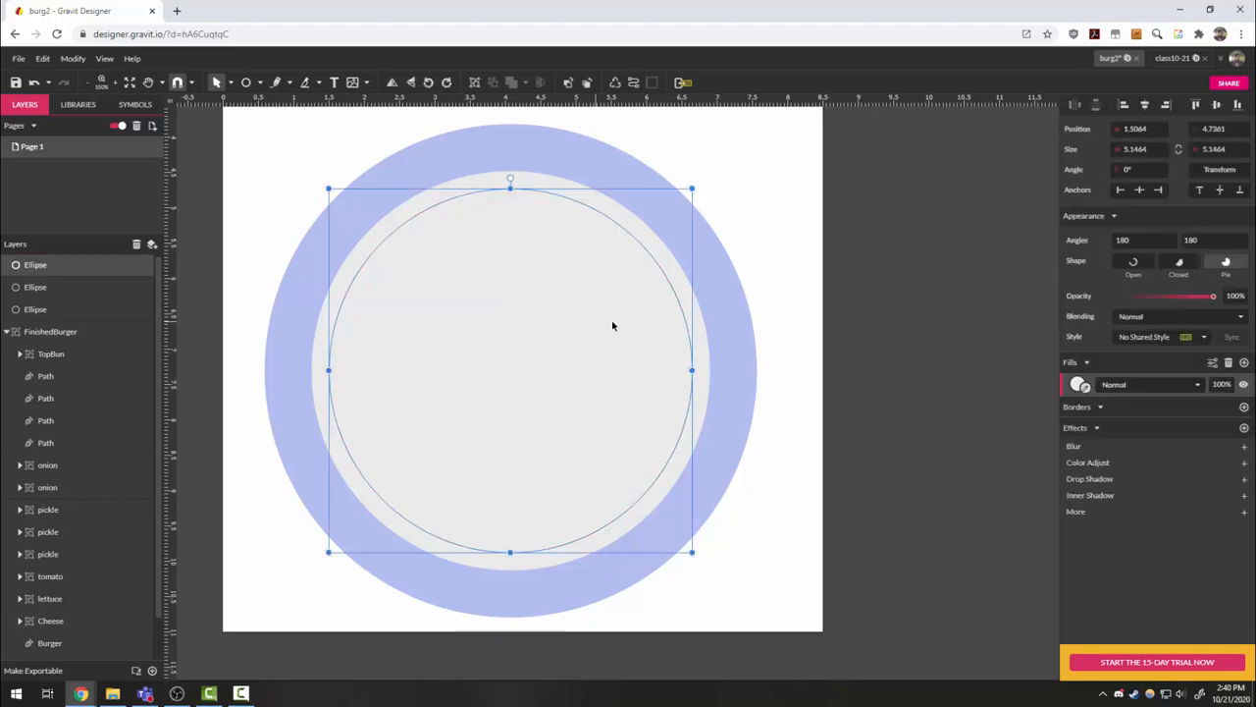
left_click_drag(1082, 388, 661, 258)
left_click(836, 463)
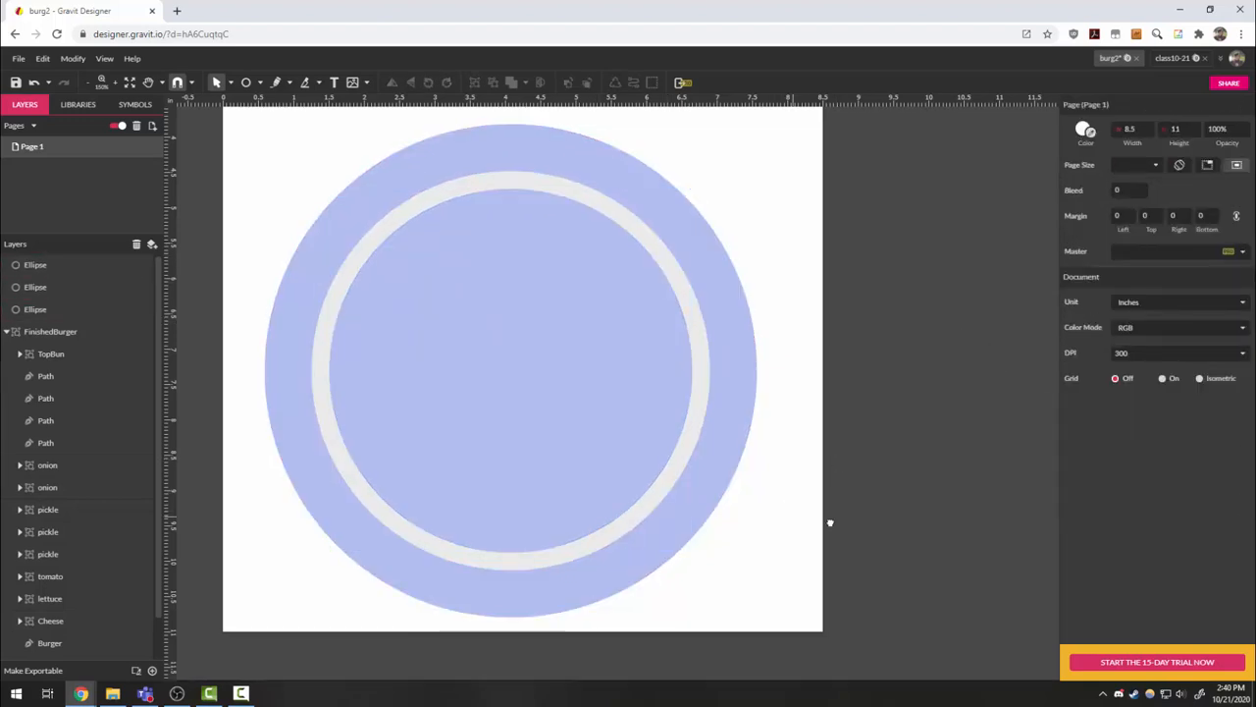
- Add a border to the innermost circle, colour it #936969 and make it thicker than 1 pt
left_click_drag(798, 520, 890, 544)
left_click(782, 401)
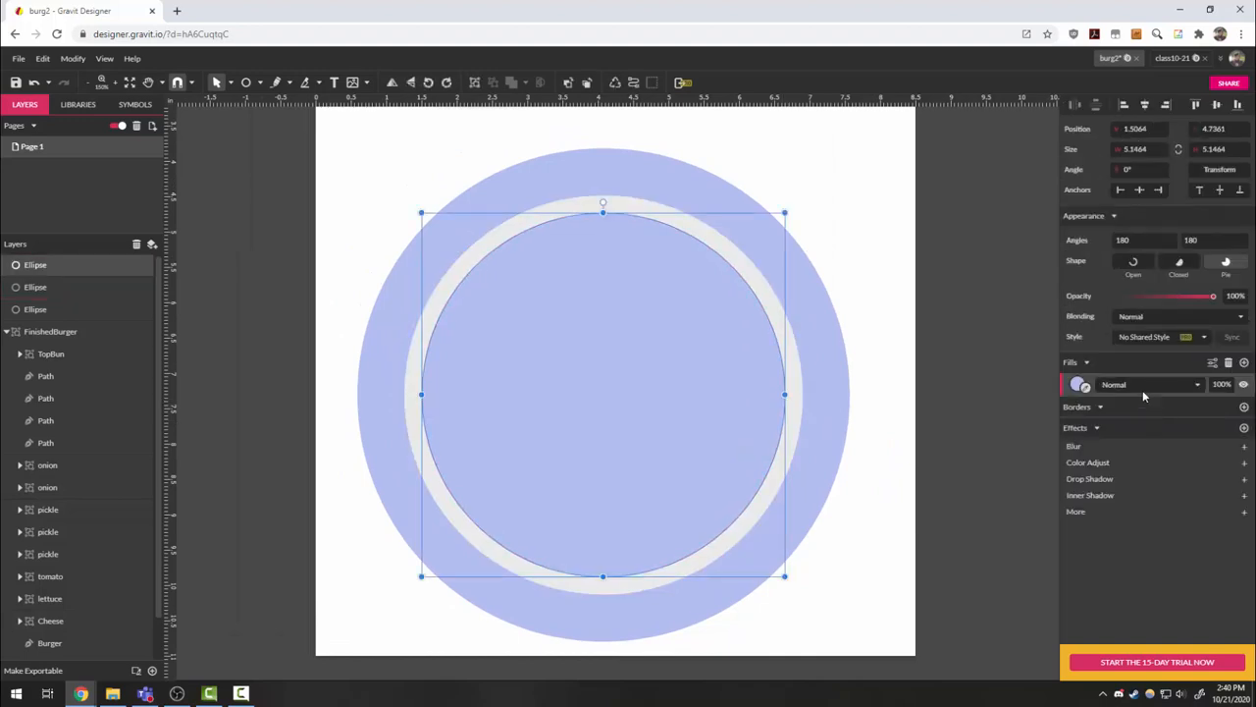
left_click(1243, 406)
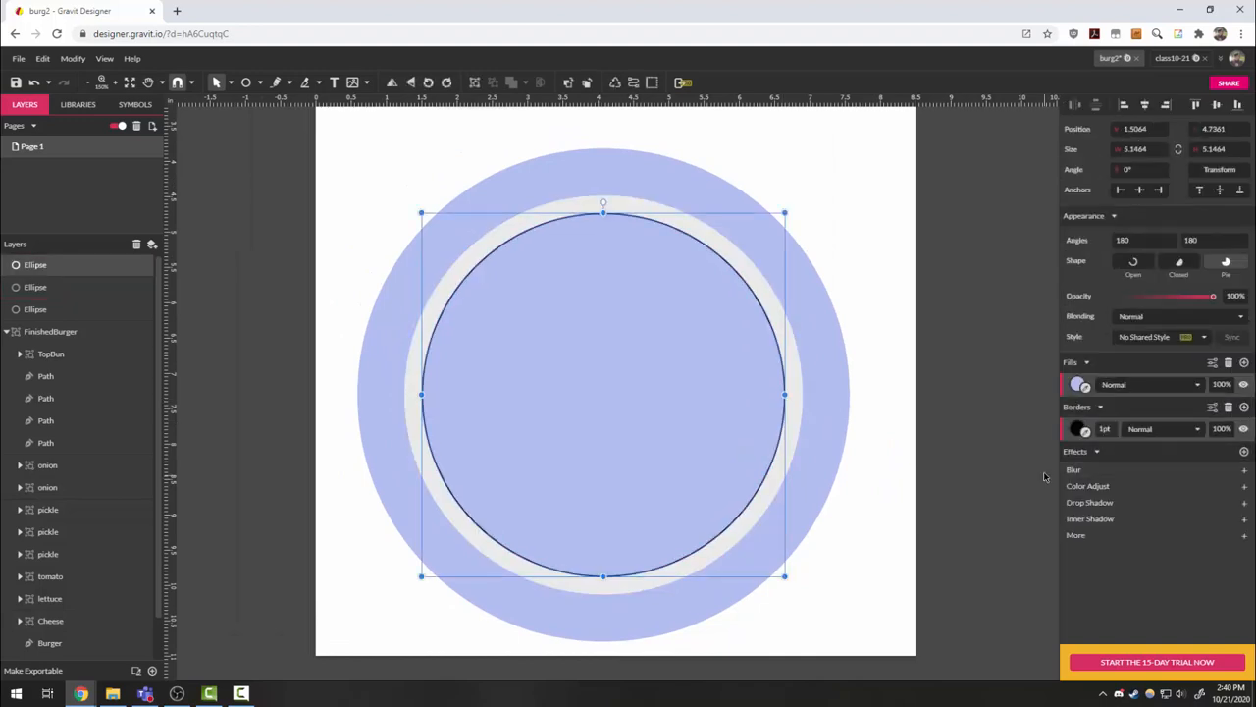
left_click(1080, 430)
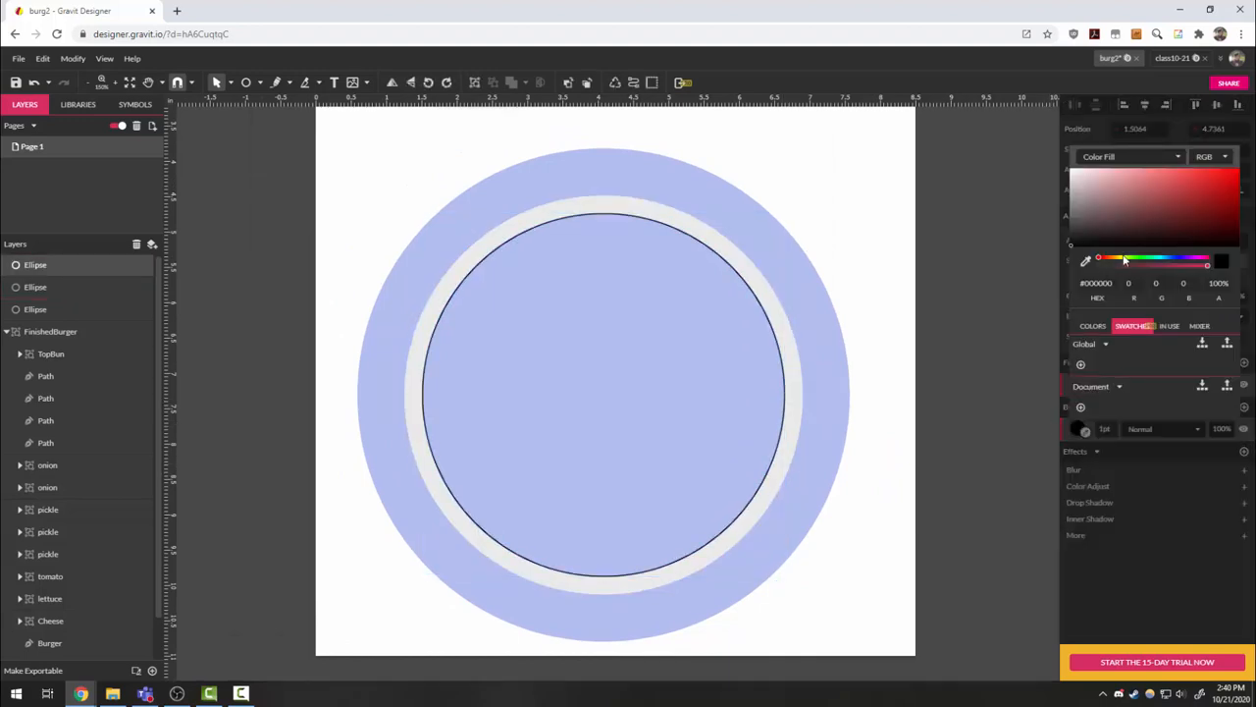
left_click_drag(1103, 193, 1116, 202)
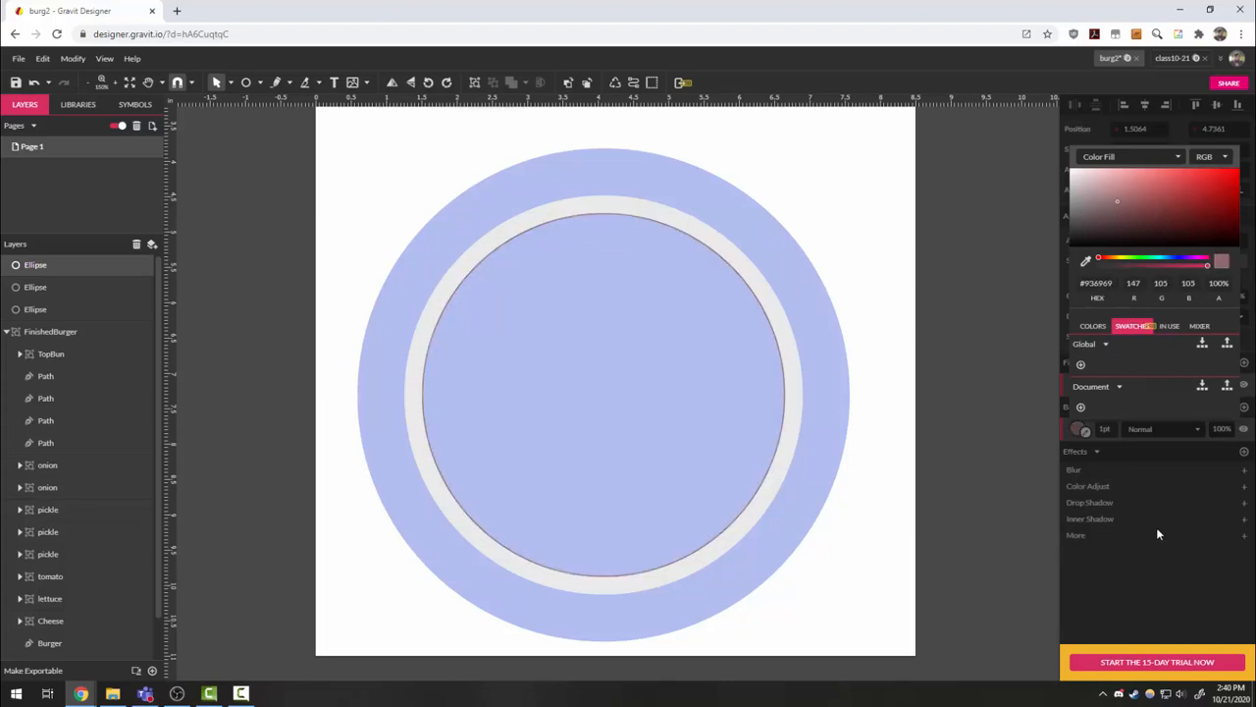
left_click(1153, 566)
scroll(1105, 428, "up", 4)
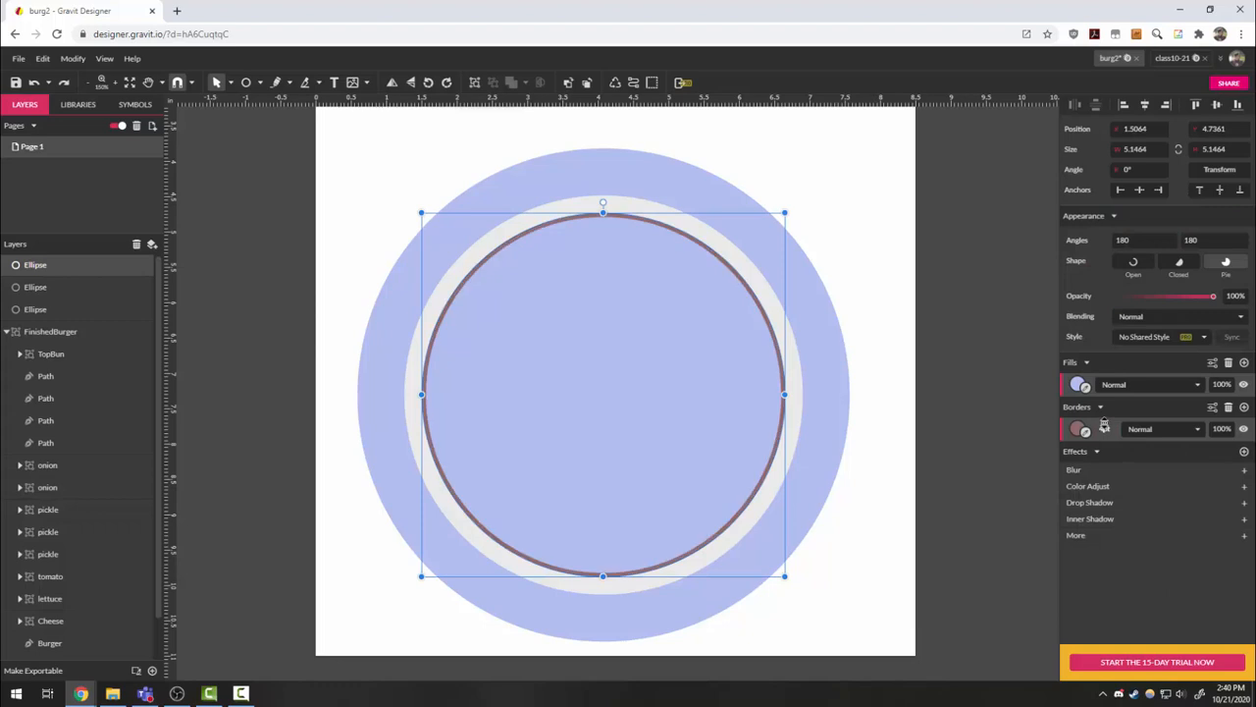
- Add a border to the middle circle, sample the inner ring's brown #936969 for it and set its width to 6 pt
left_click(799, 374)
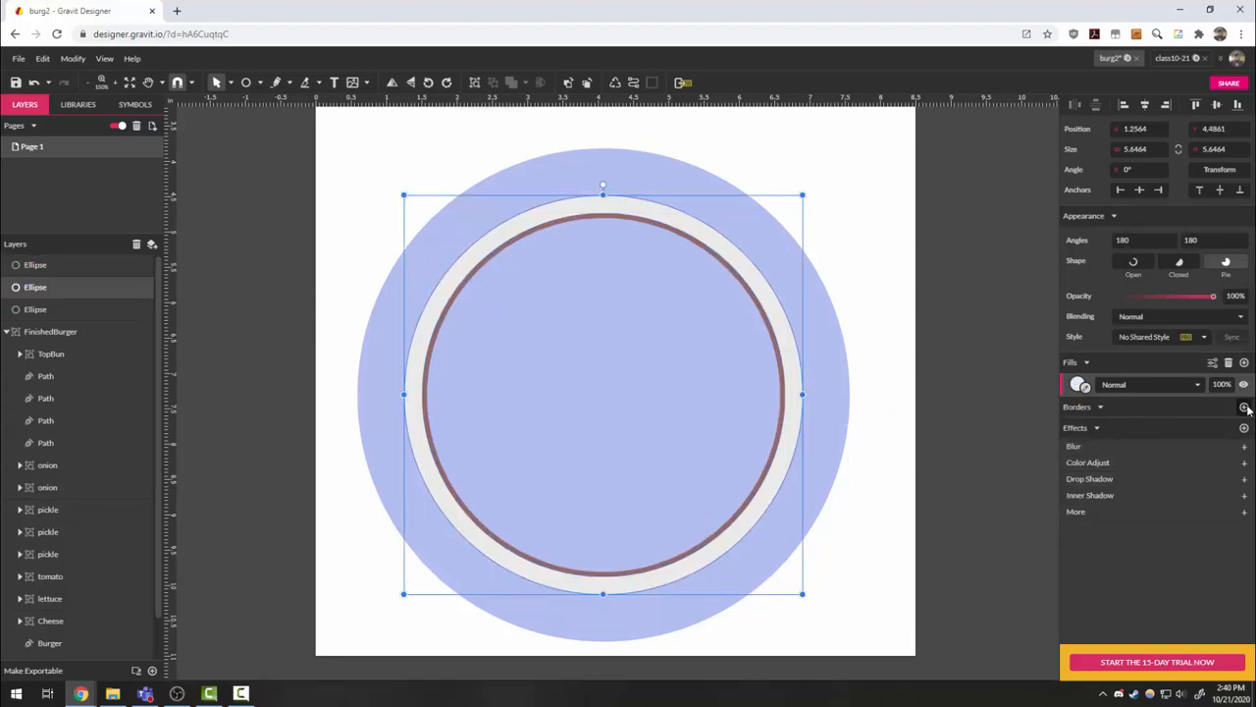
left_click(1243, 406)
left_click(1079, 430)
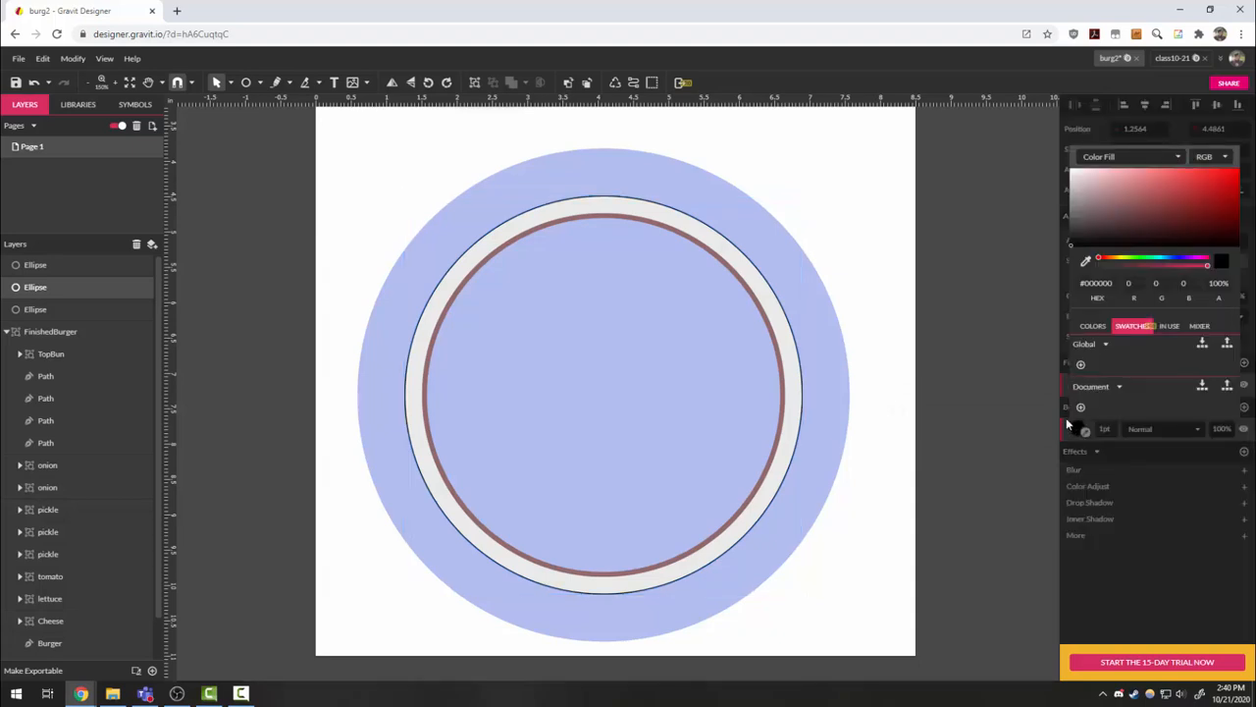
left_click(1085, 263)
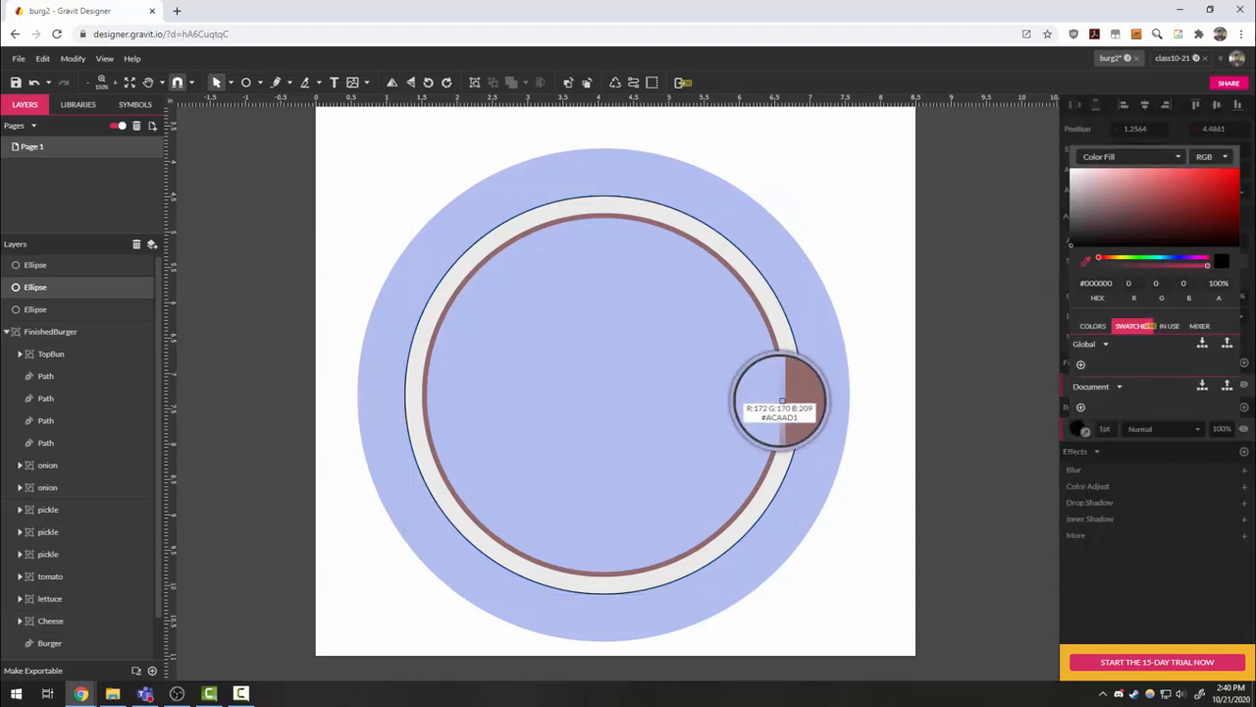
left_click(785, 402)
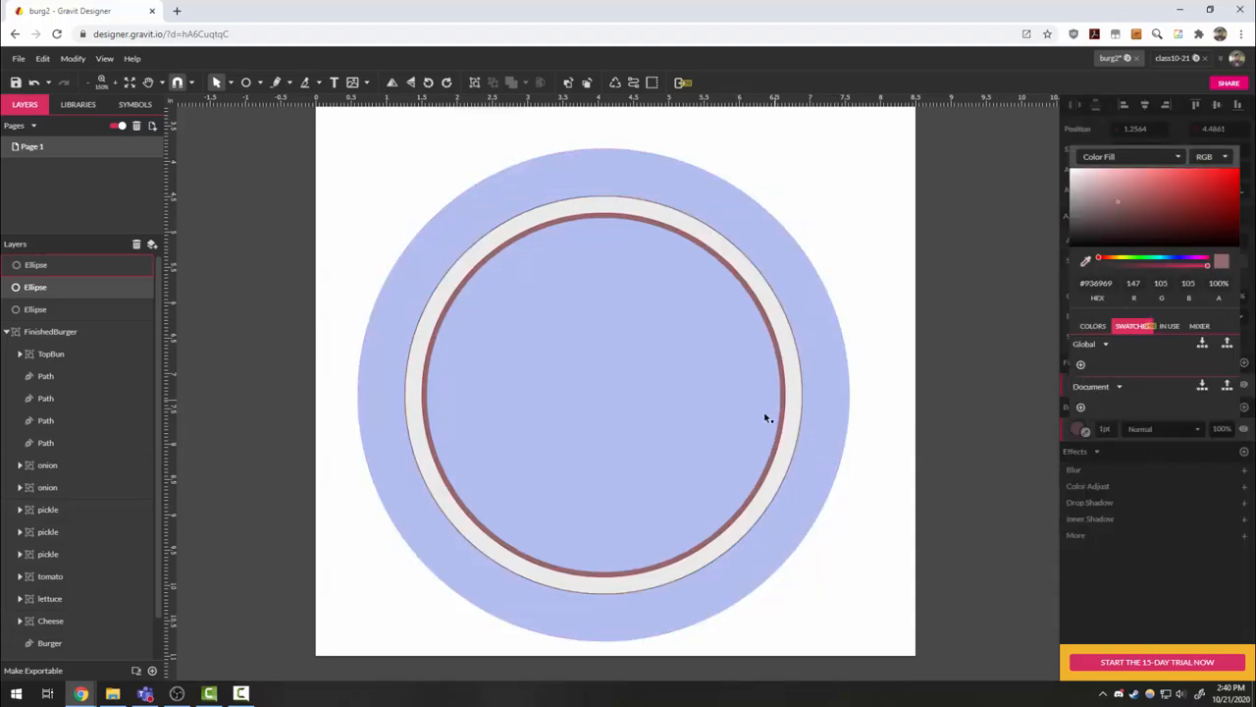
left_click(1155, 476)
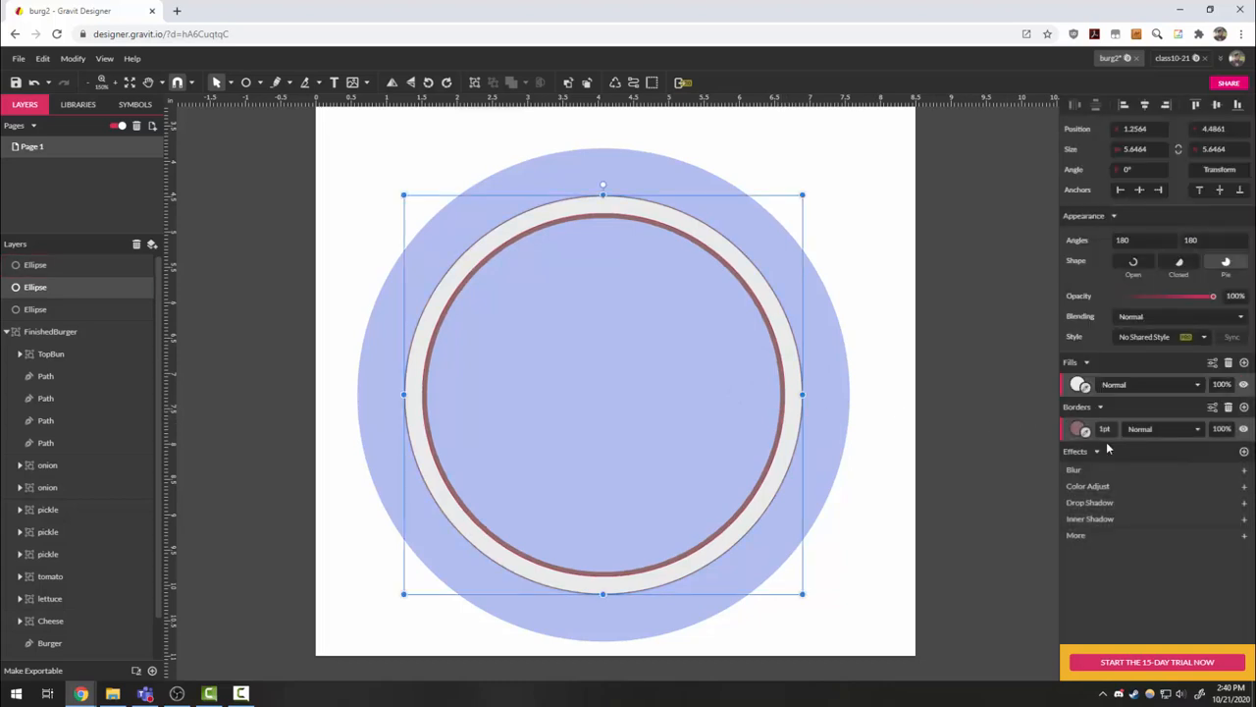
left_click_drag(1104, 430, 1103, 426)
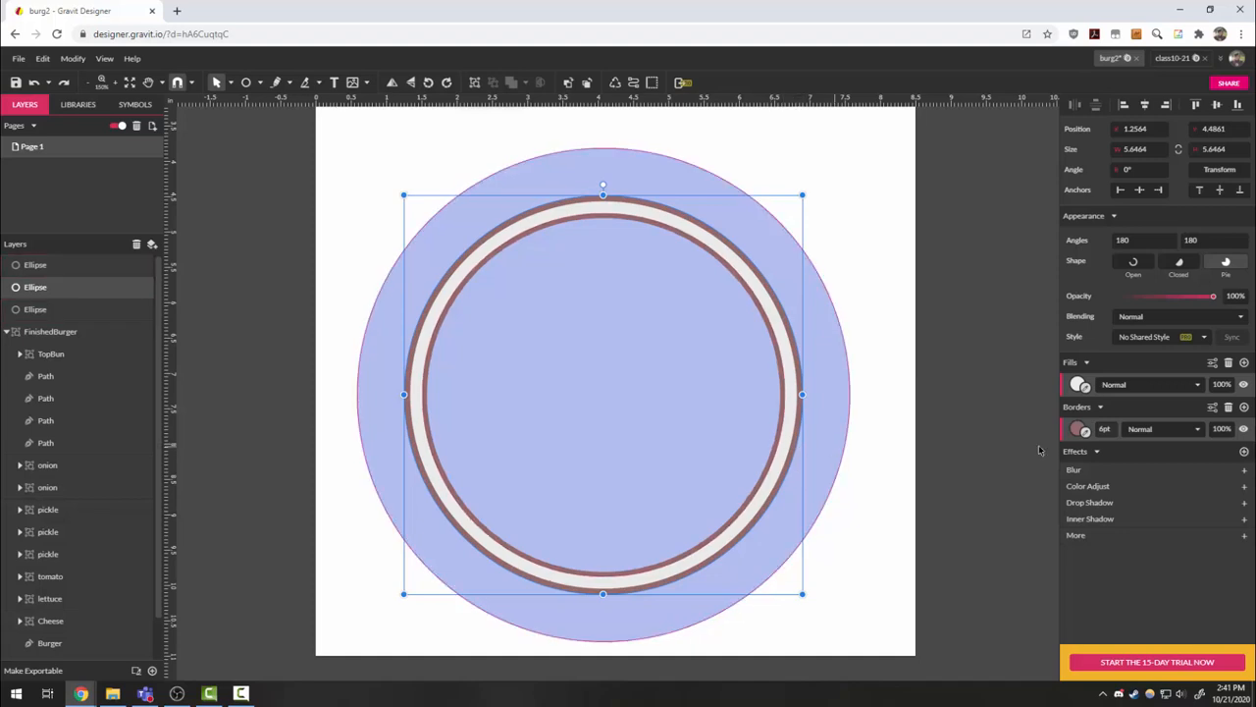
- Set the middle circle's border position to outside the shape
left_click(1212, 407)
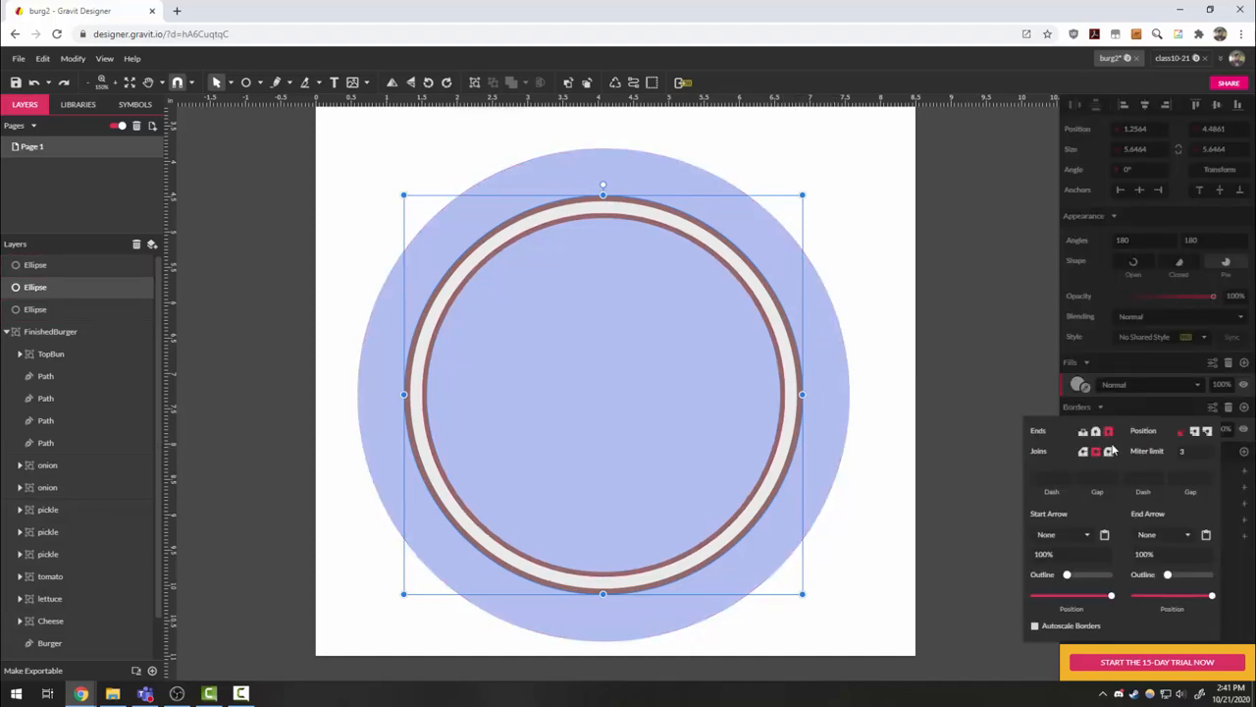
left_click(1206, 431)
left_click(952, 353)
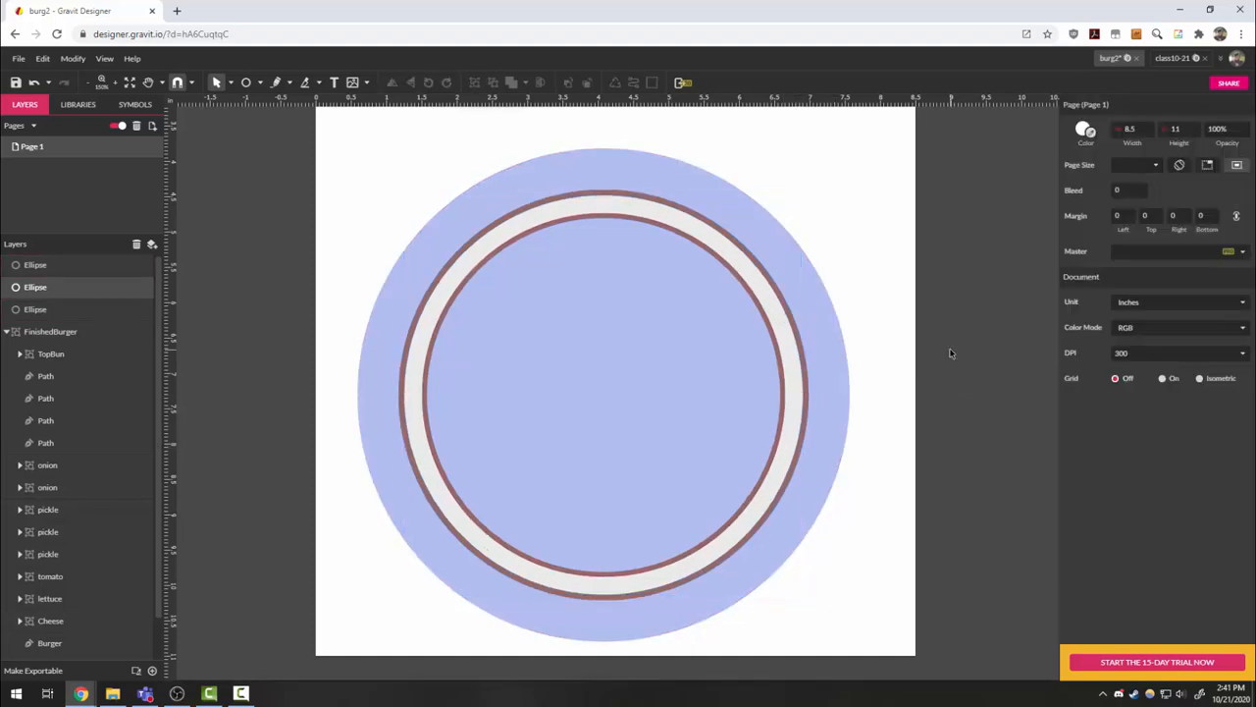
- Duplicate the outermost circle and nudge the back copy right and down to about X 0.645, Y 3.861
scroll(880, 456, "down", 3)
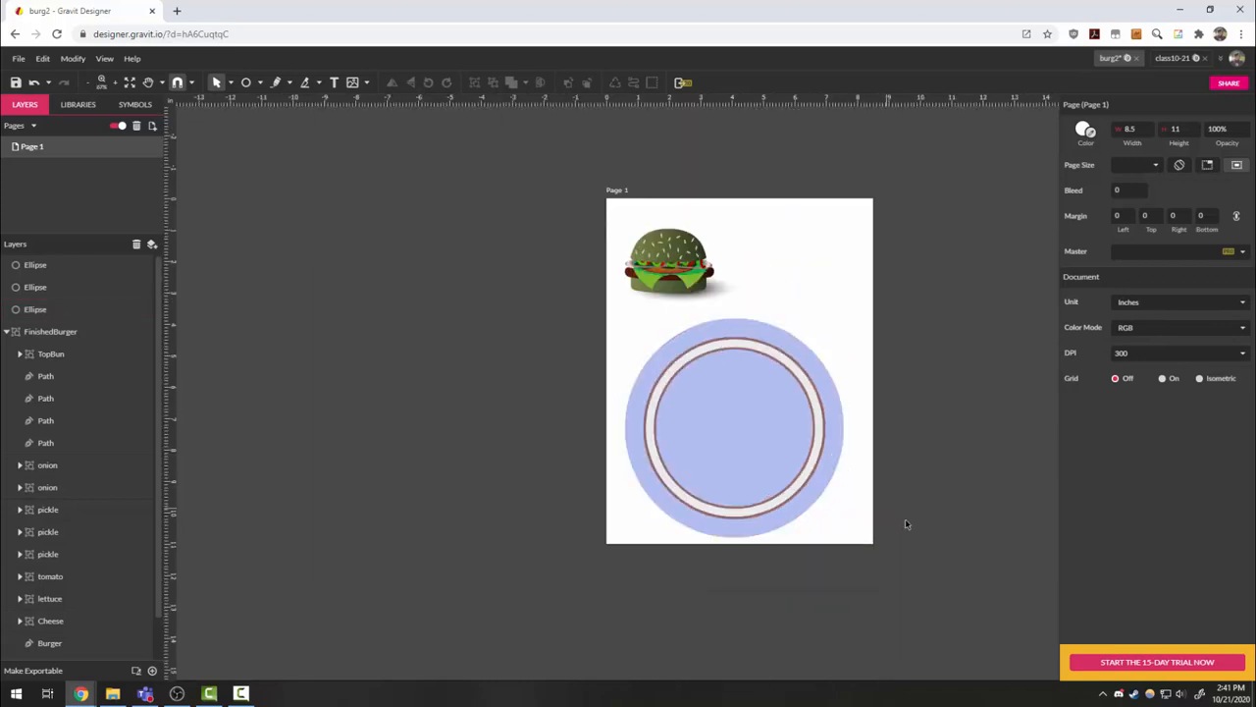
scroll(903, 521, "up", 1)
scroll(807, 505, "up", 3)
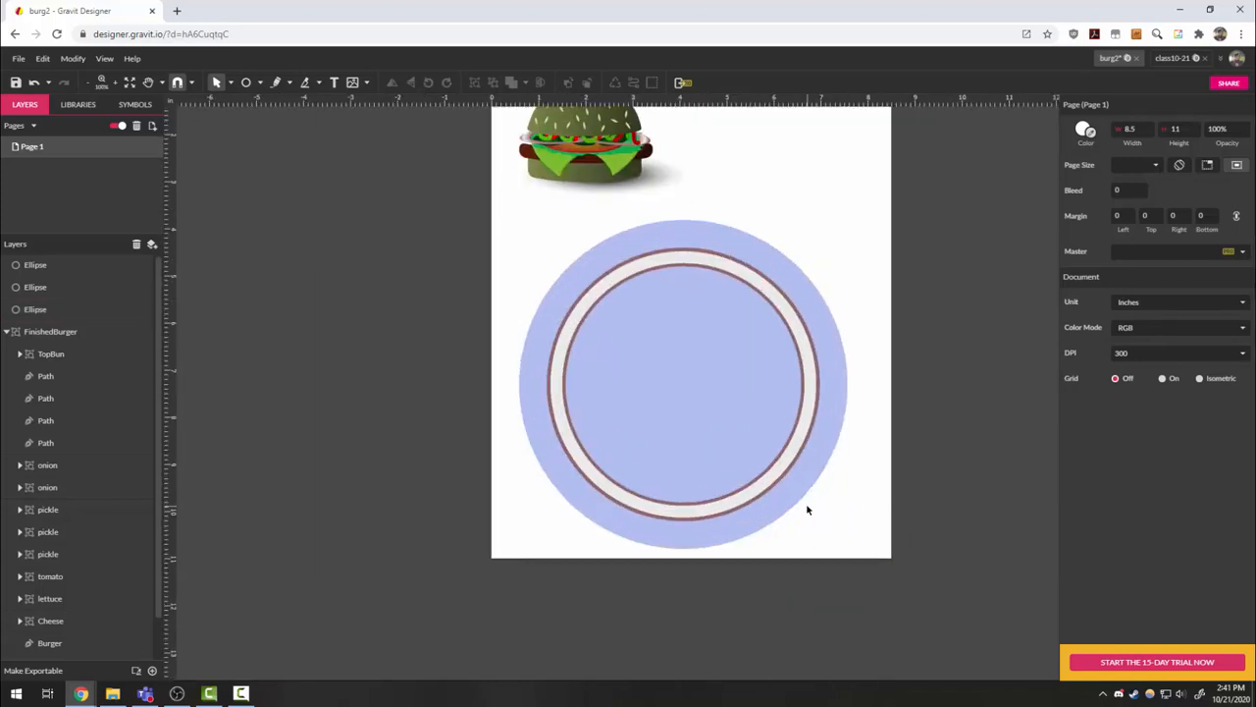
left_click(858, 328)
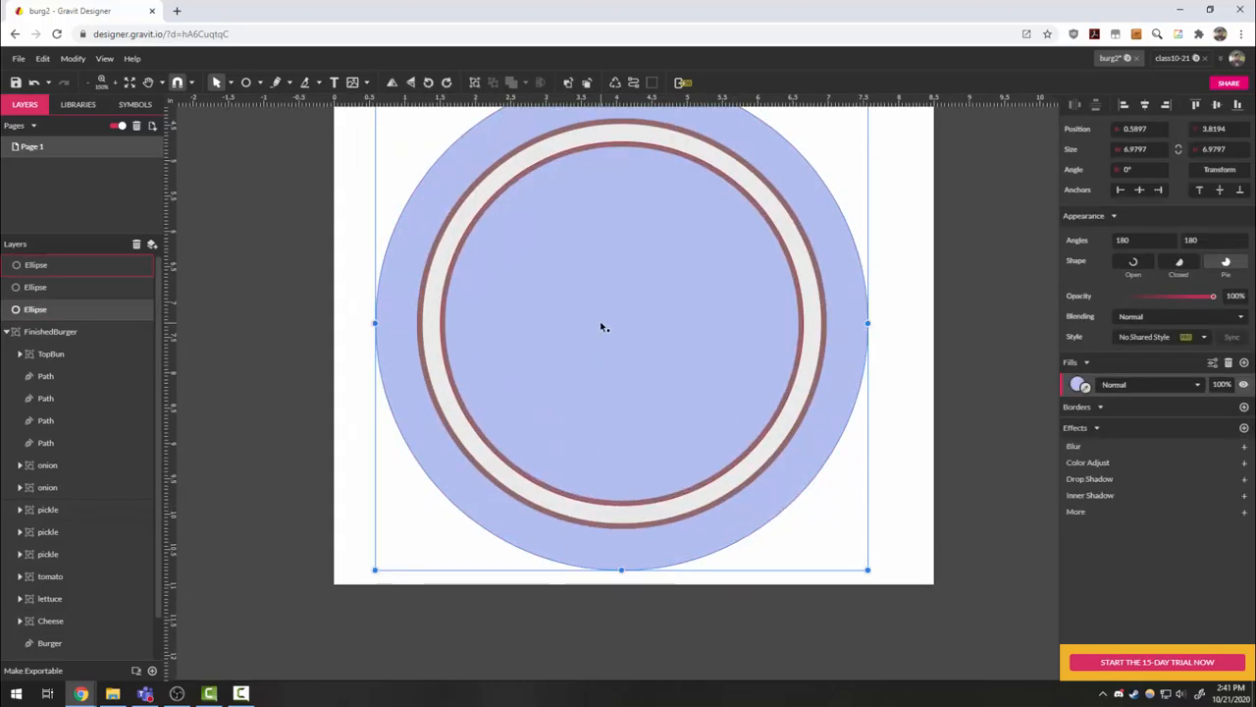
key("ctrl+d")
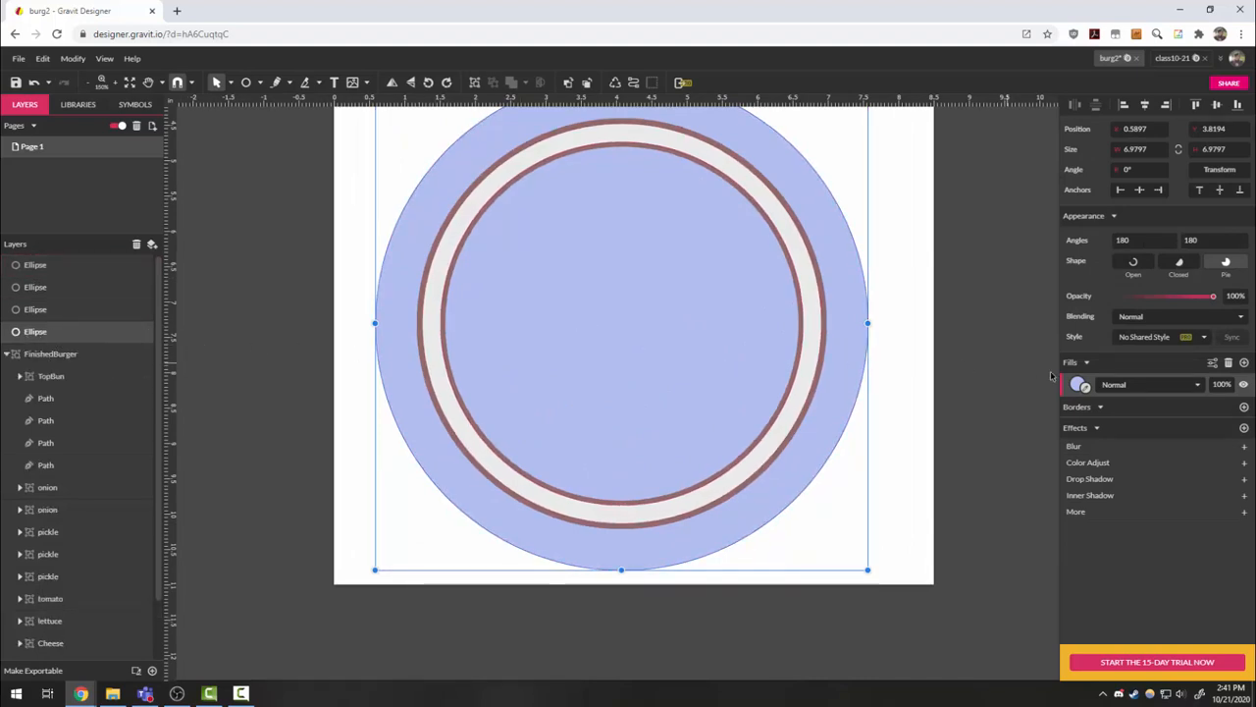
key("Right")
key("Right")
key("Right")
key("Right")
key("Down")
key("Down")
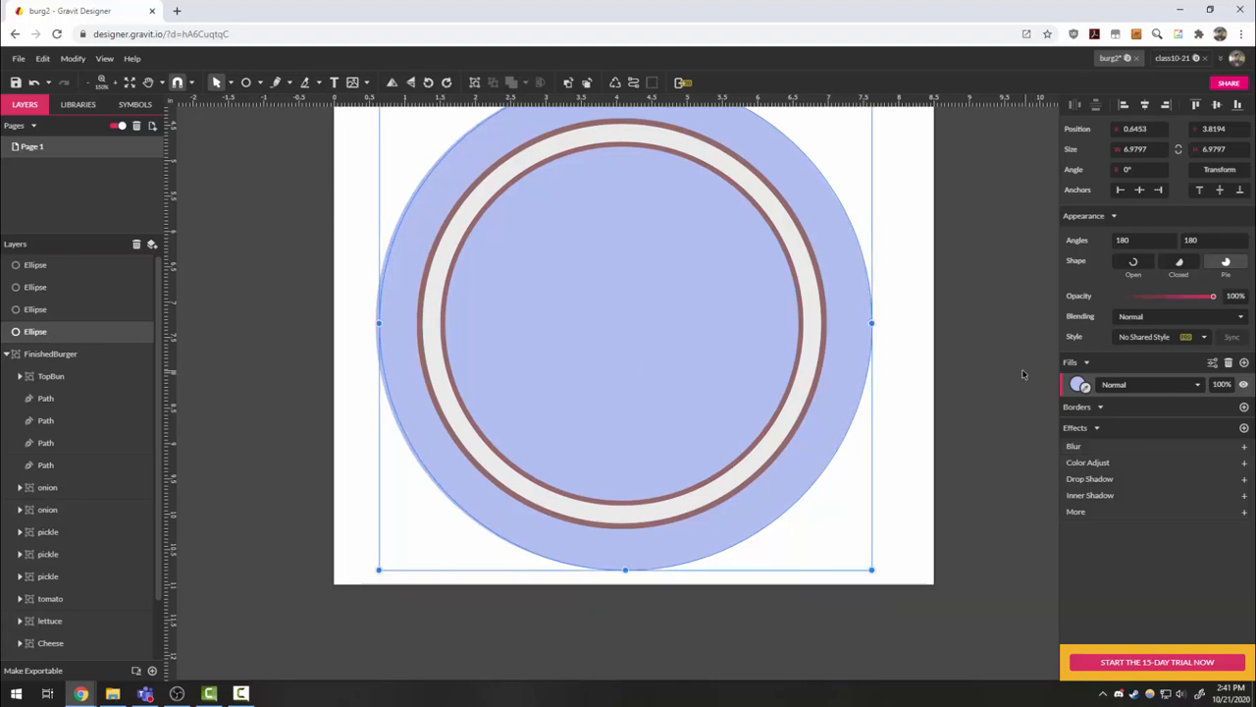
key("Down")
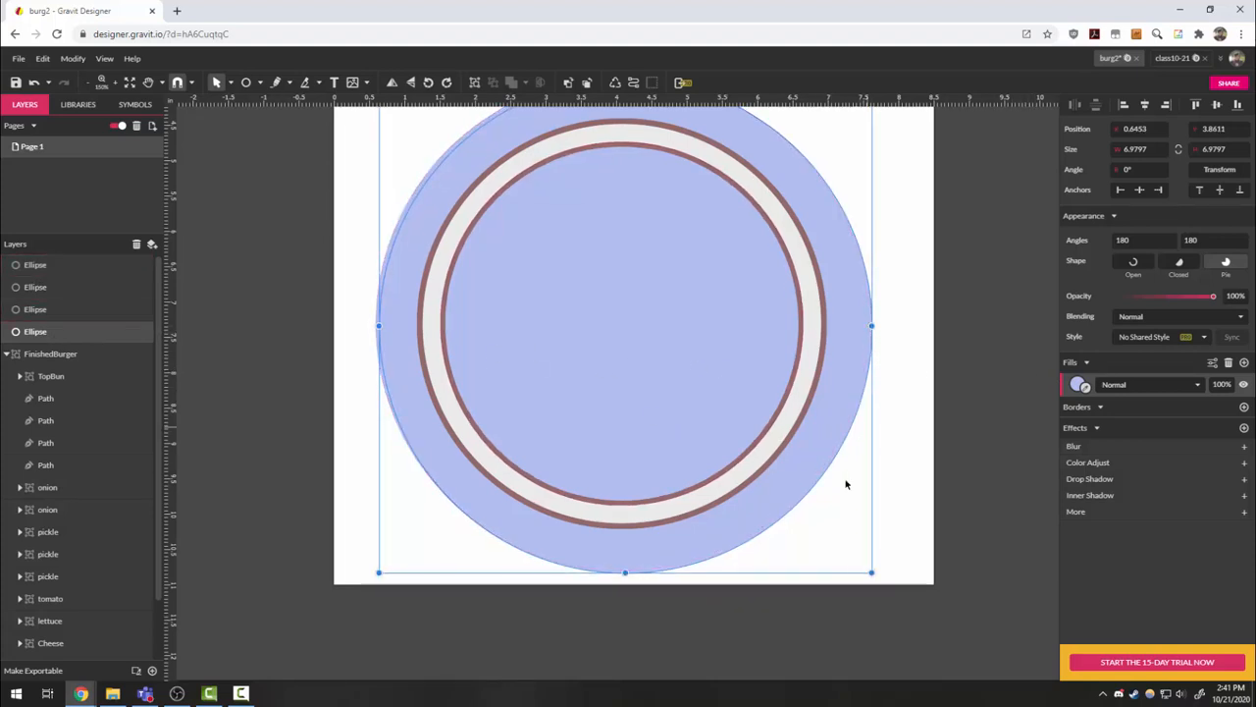
- Darken the back copy's fill to a muted blue of about #8C95BD
left_click(1078, 386)
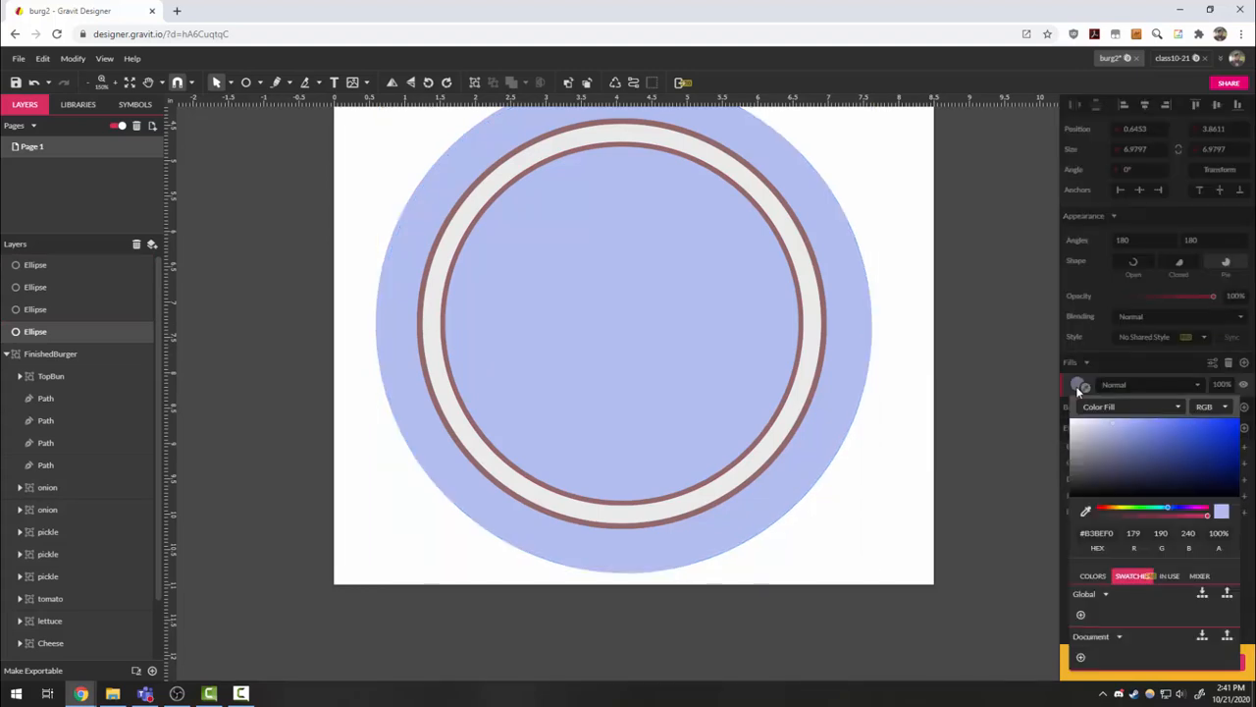
mouse_move(1099, 451)
left_mouse_down()
mouse_move(1115, 432)
mouse_move(1115, 443)
left_mouse_up()
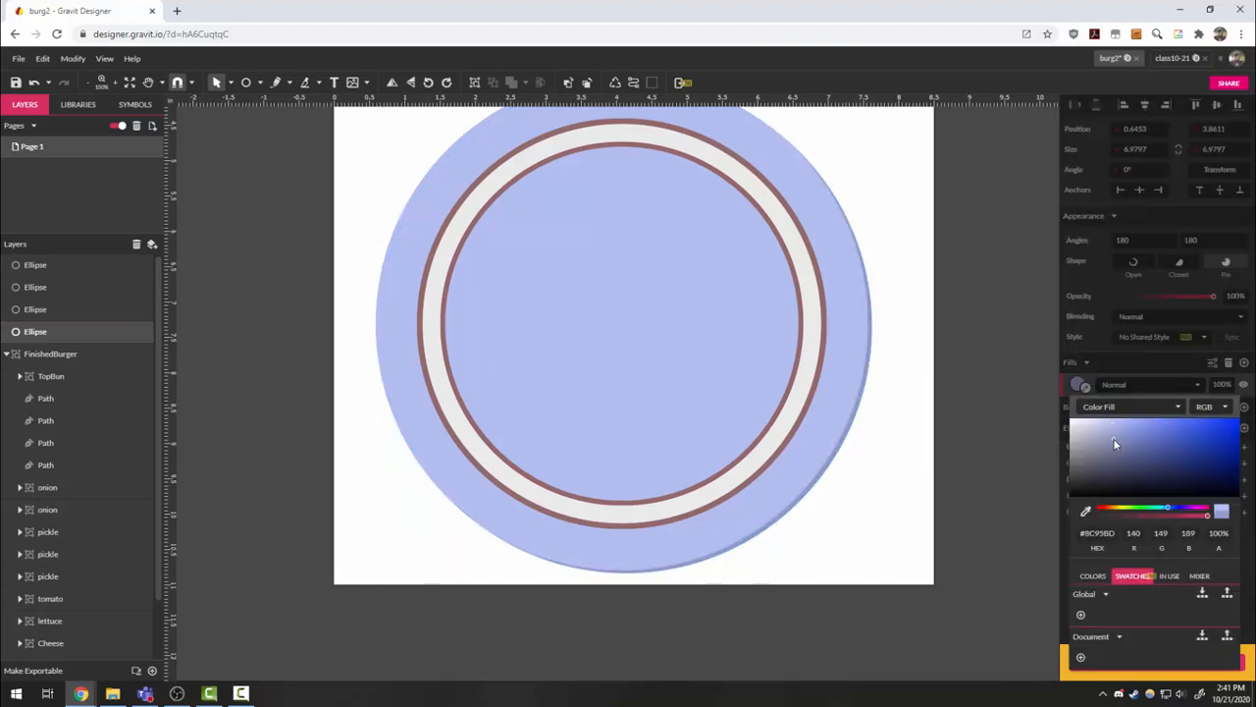
left_click(900, 373)
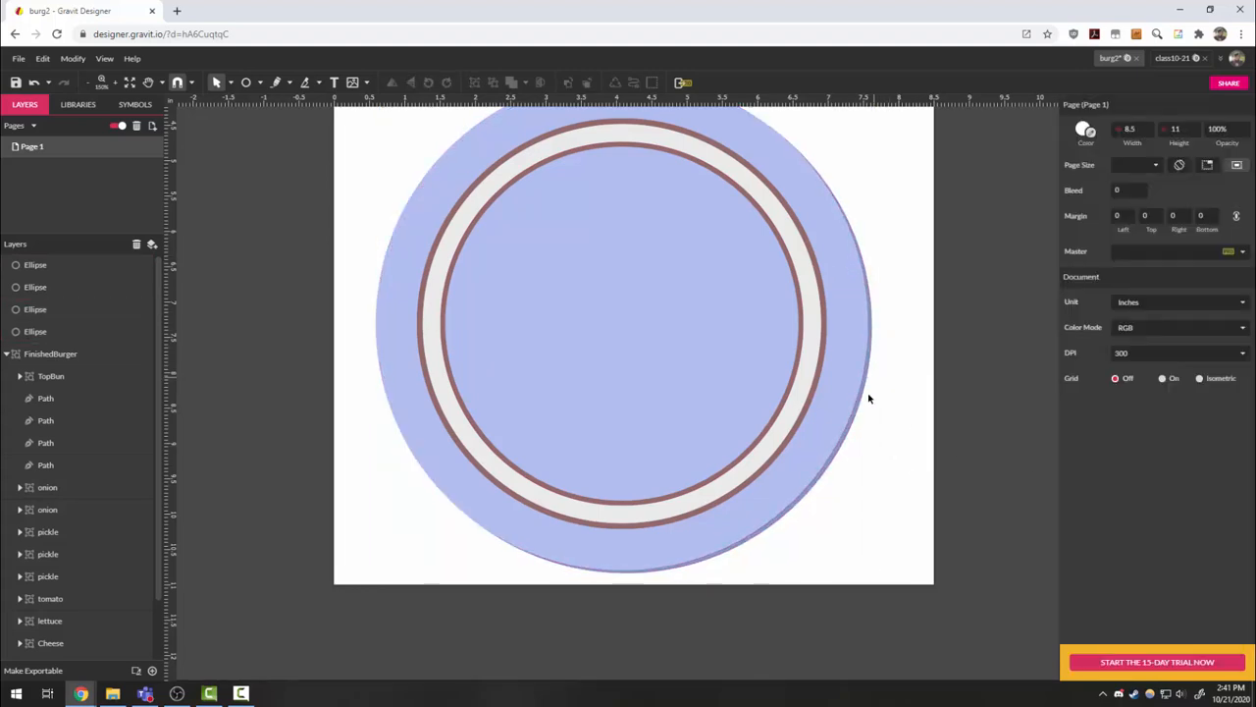
- Group the four plate circles under the name Plate and send the group below the Shadow layer
scroll(905, 560, "down", 2)
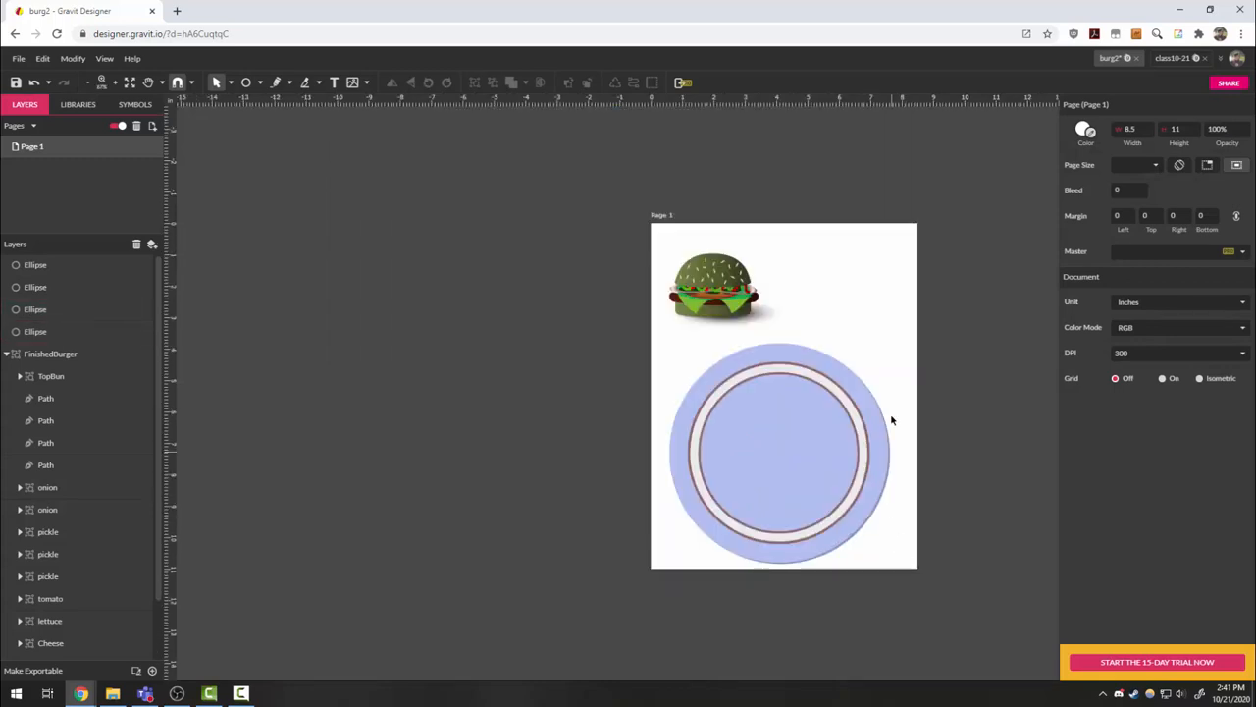
left_click_drag(913, 410, 579, 492)
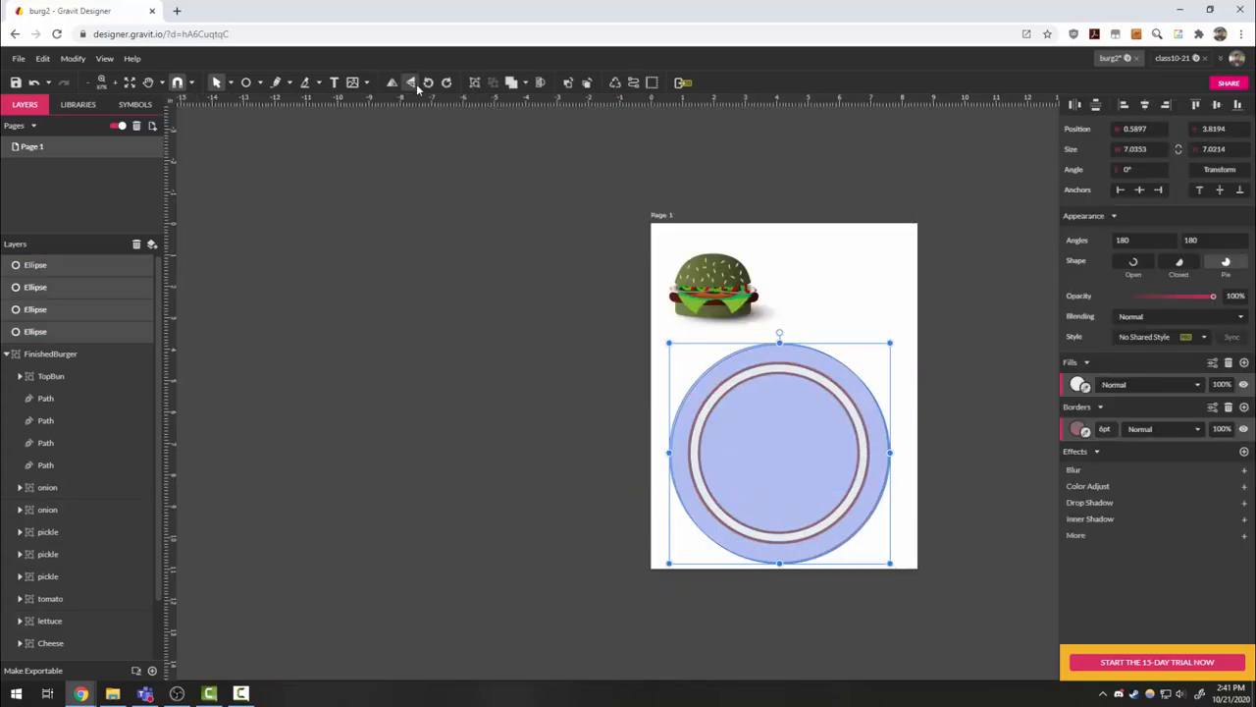
left_click(475, 83)
double_click(69, 265)
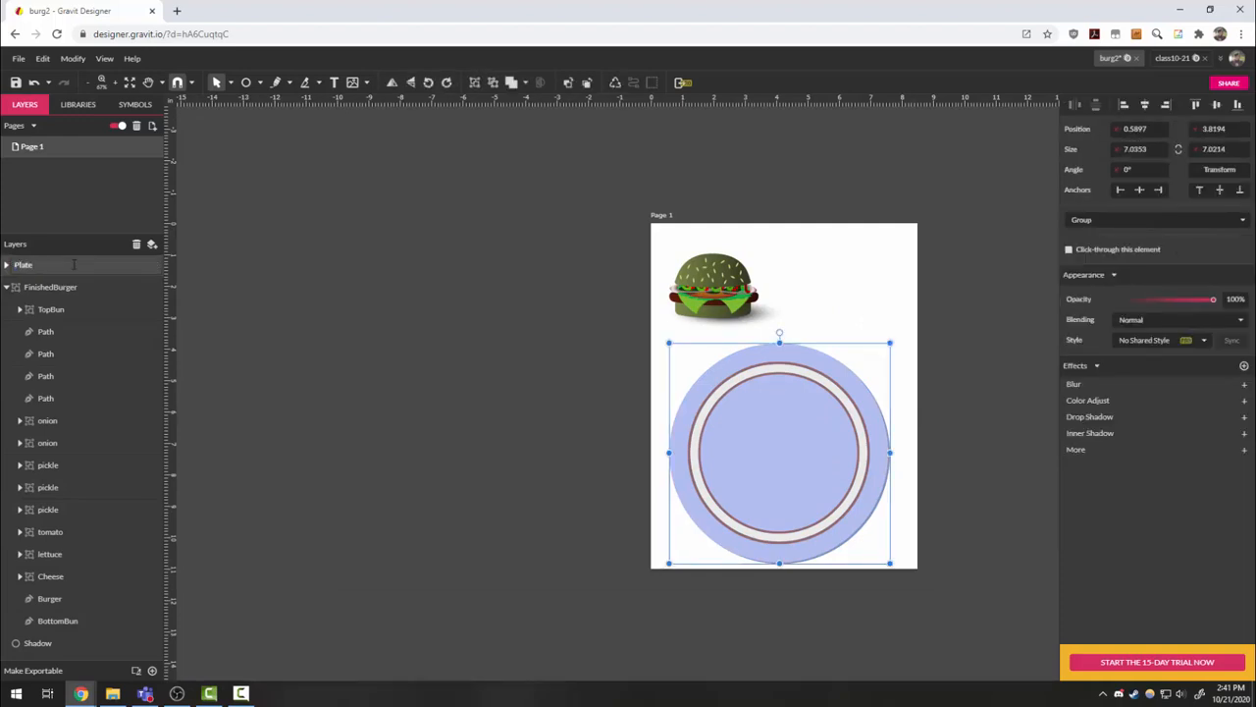
type("Plate")
key("Return")
left_click(6, 287)
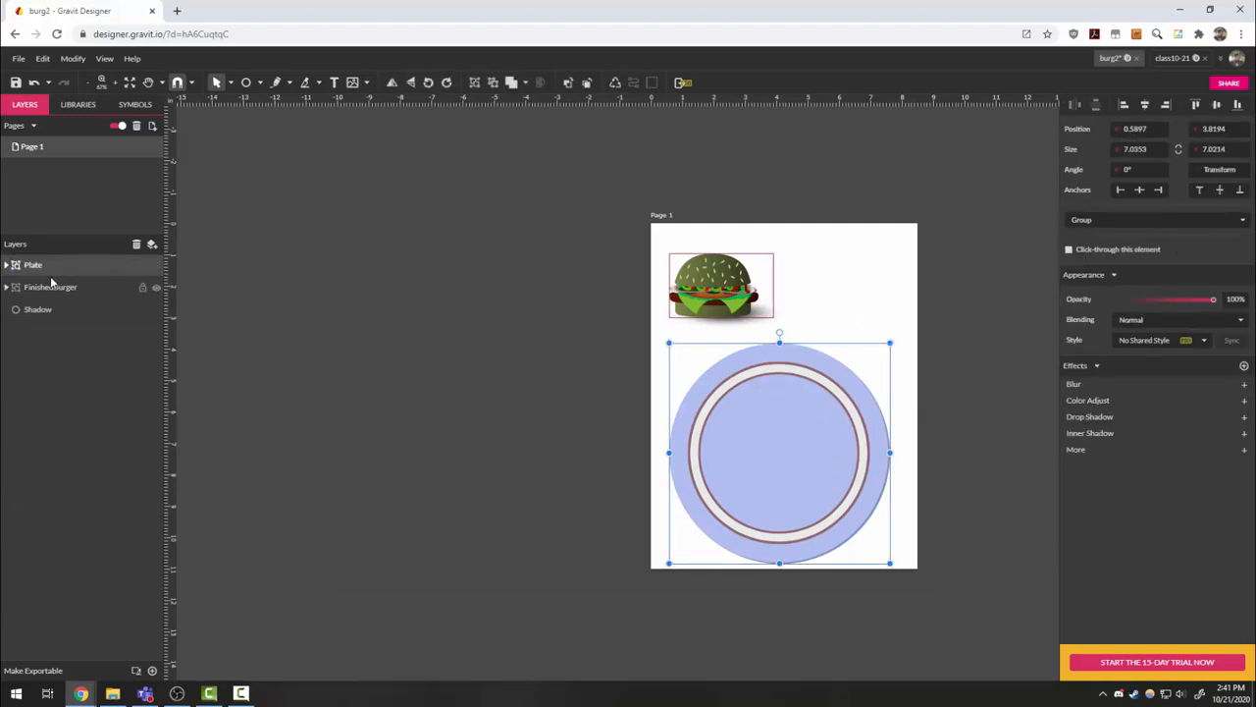
left_click_drag(59, 267, 56, 339)
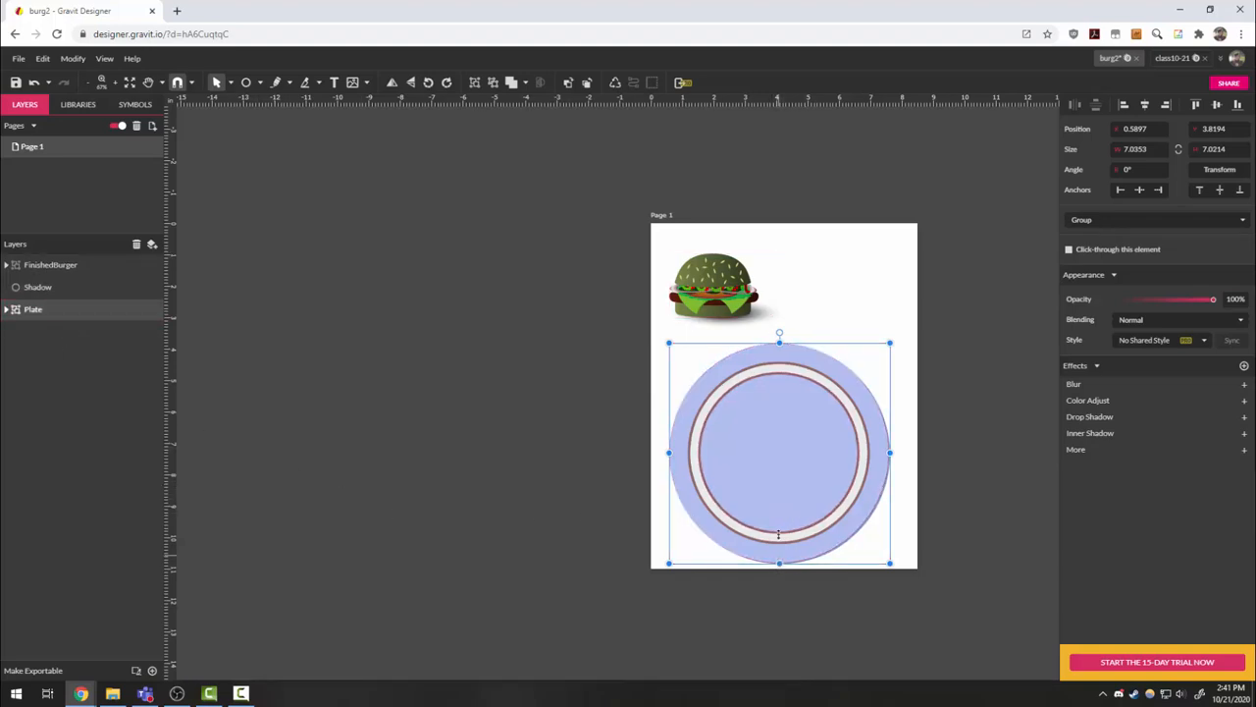
- Try flattening the plate to about 1.01 in high beneath the burger and moving the burger, shadow and plate together onto the page
left_click_drag(778, 533, 753, 328)
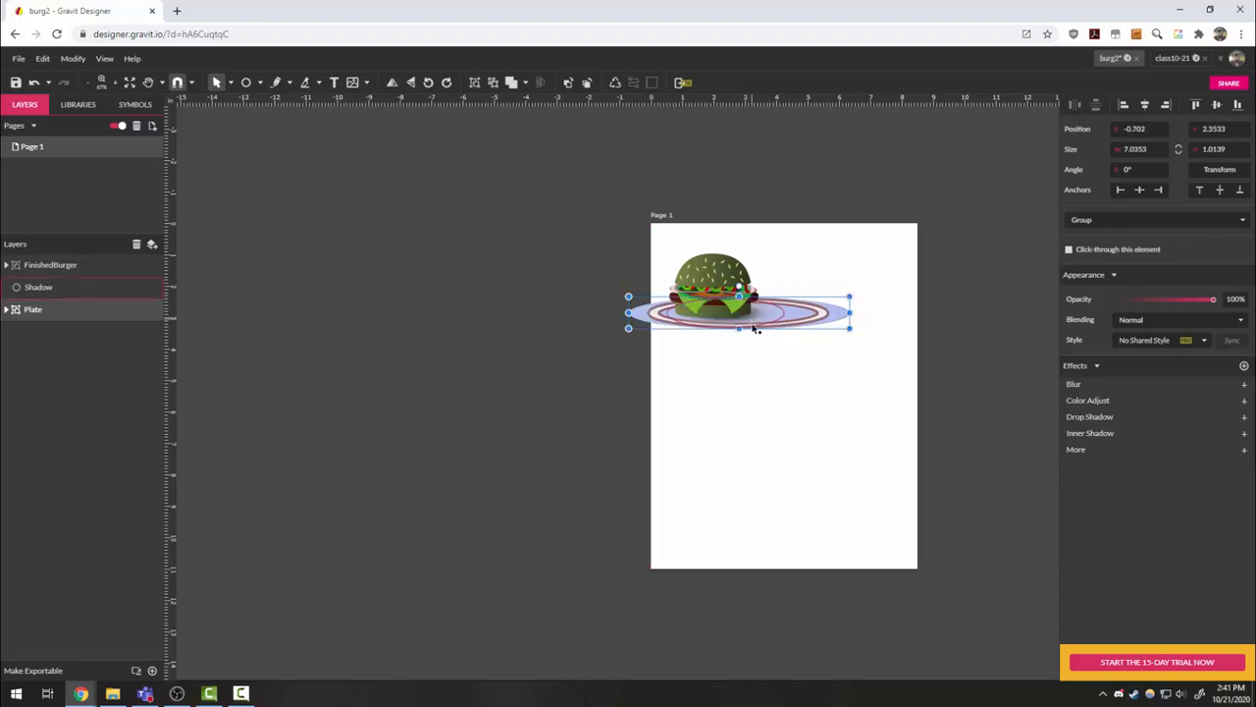
left_click(776, 406)
left_click_drag(580, 239, 850, 310)
left_click(978, 423)
scroll(936, 286, "up", 2)
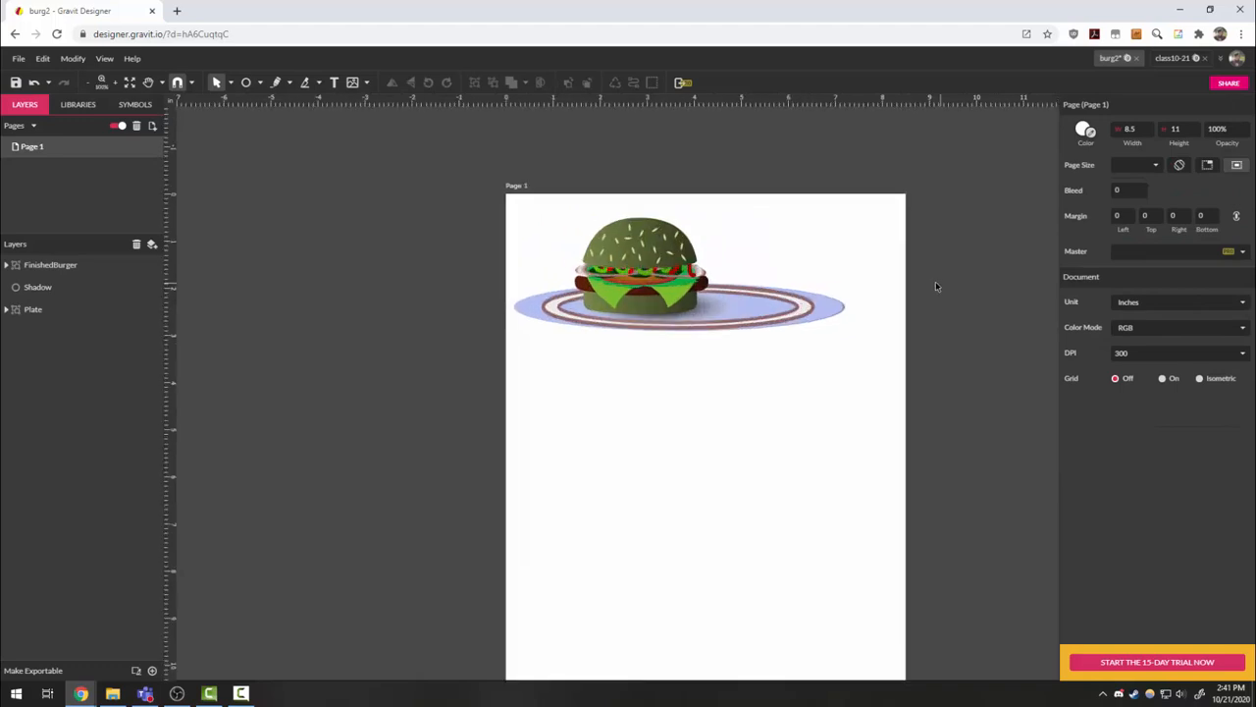
scroll(775, 282, "up", 1)
scroll(827, 517, "up", 2)
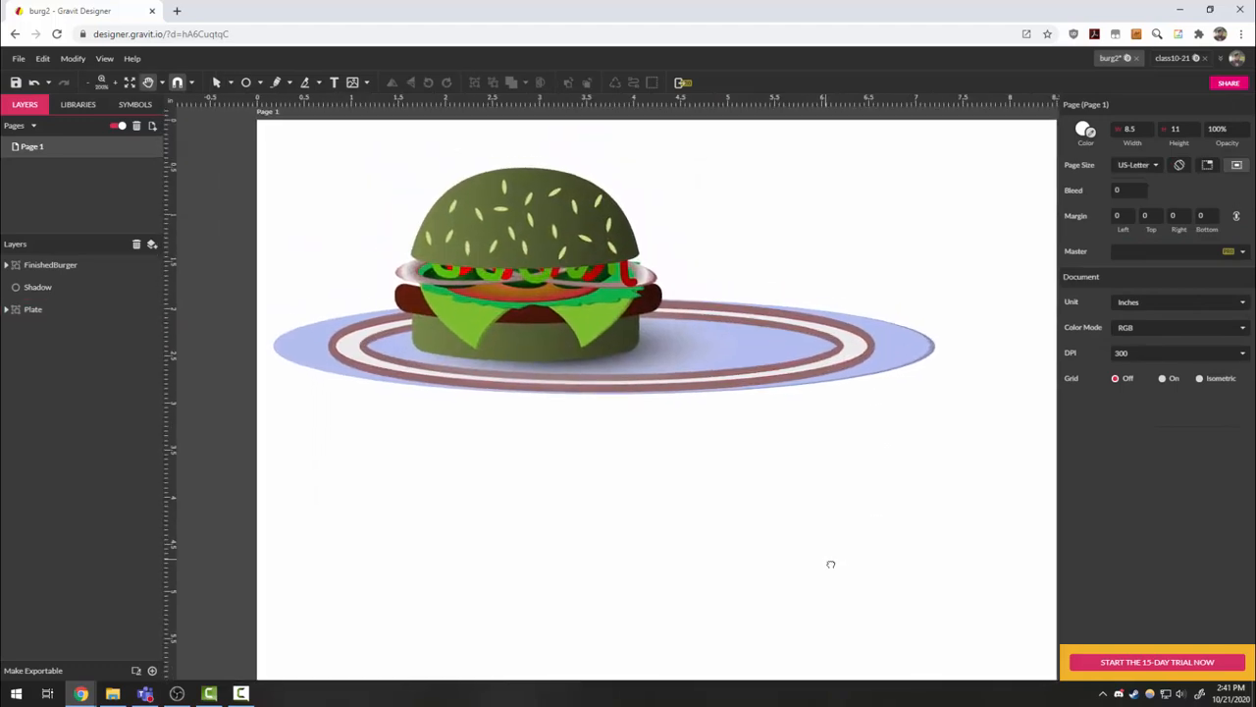
left_click_drag(830, 565, 831, 578)
left_click(870, 381)
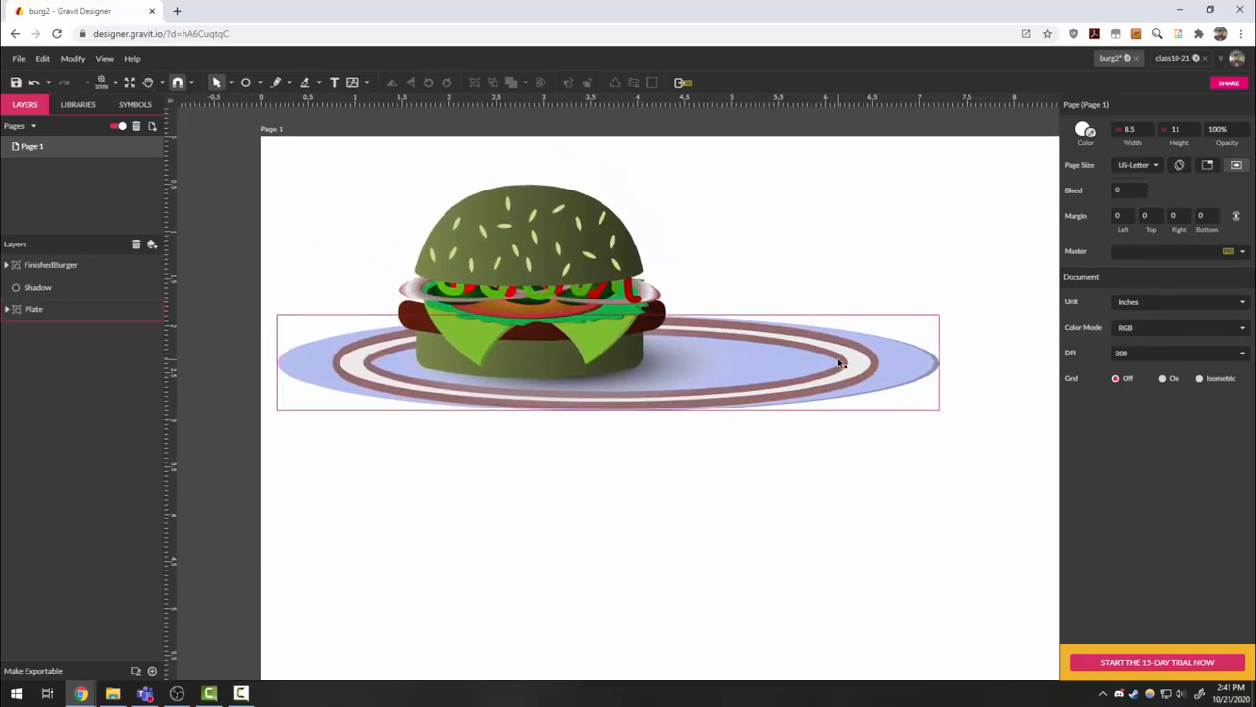
- Undo the flattening of the plate and the repositioning of the burger and plate
key("ctrl+z")
key("ctrl+z")
key("ctrl+z")
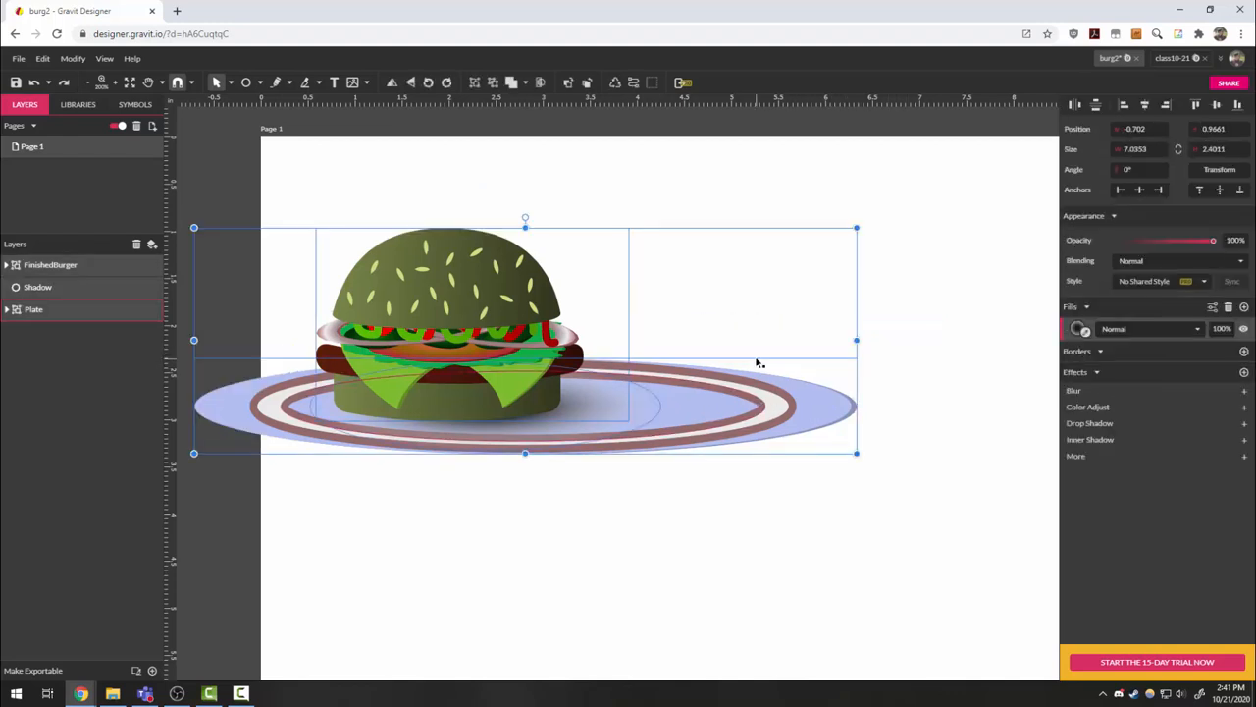
- Vectorize the borders of the innermost and middle circles inside the Plate group
scroll(745, 361, "down", 5)
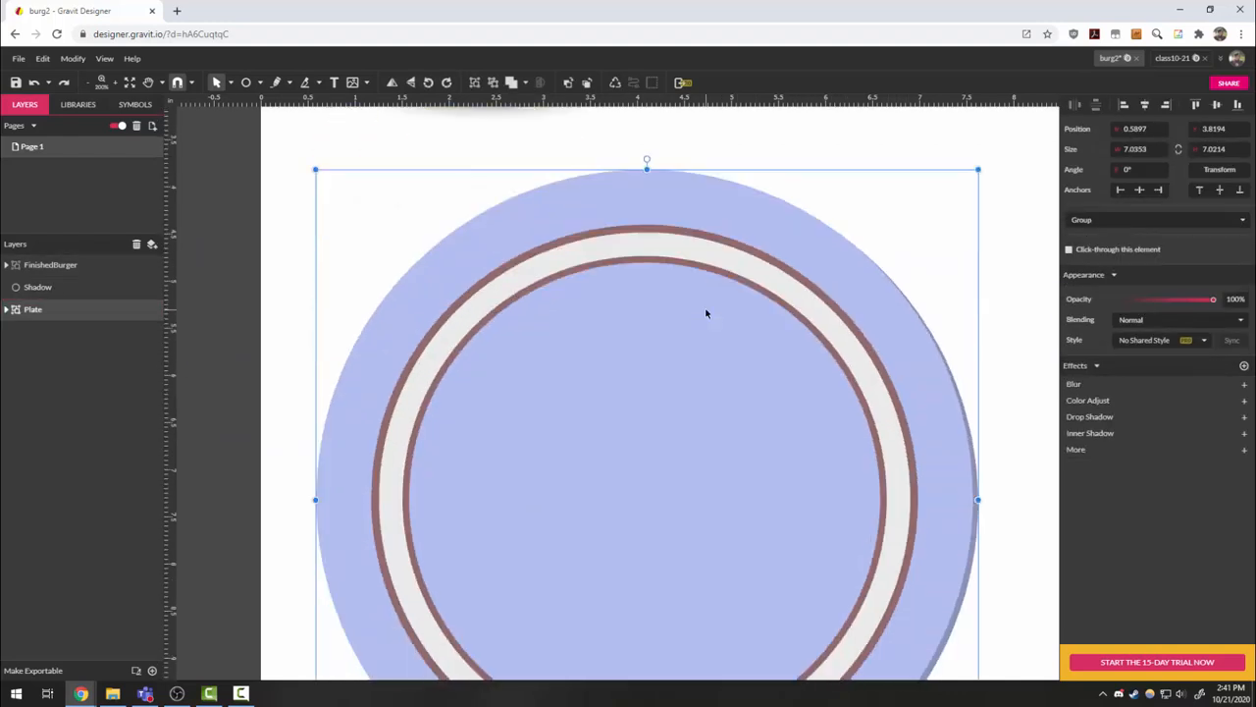
double_click(869, 396)
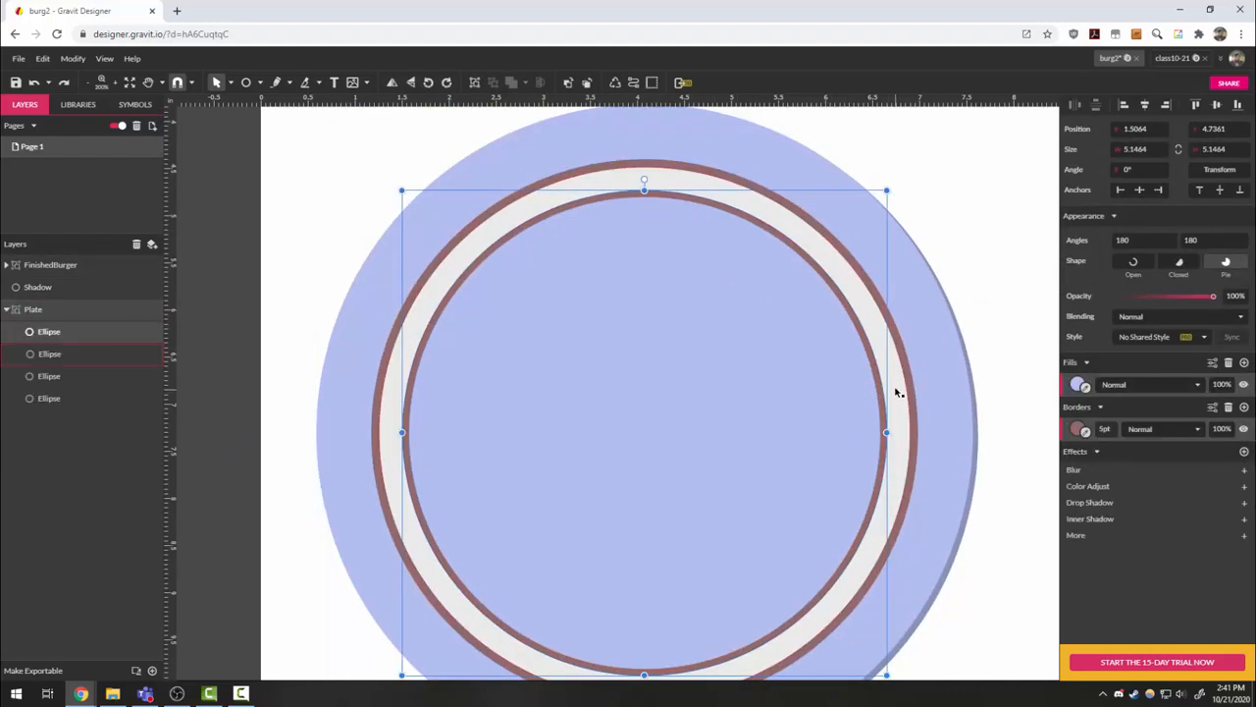
right_click(850, 355)
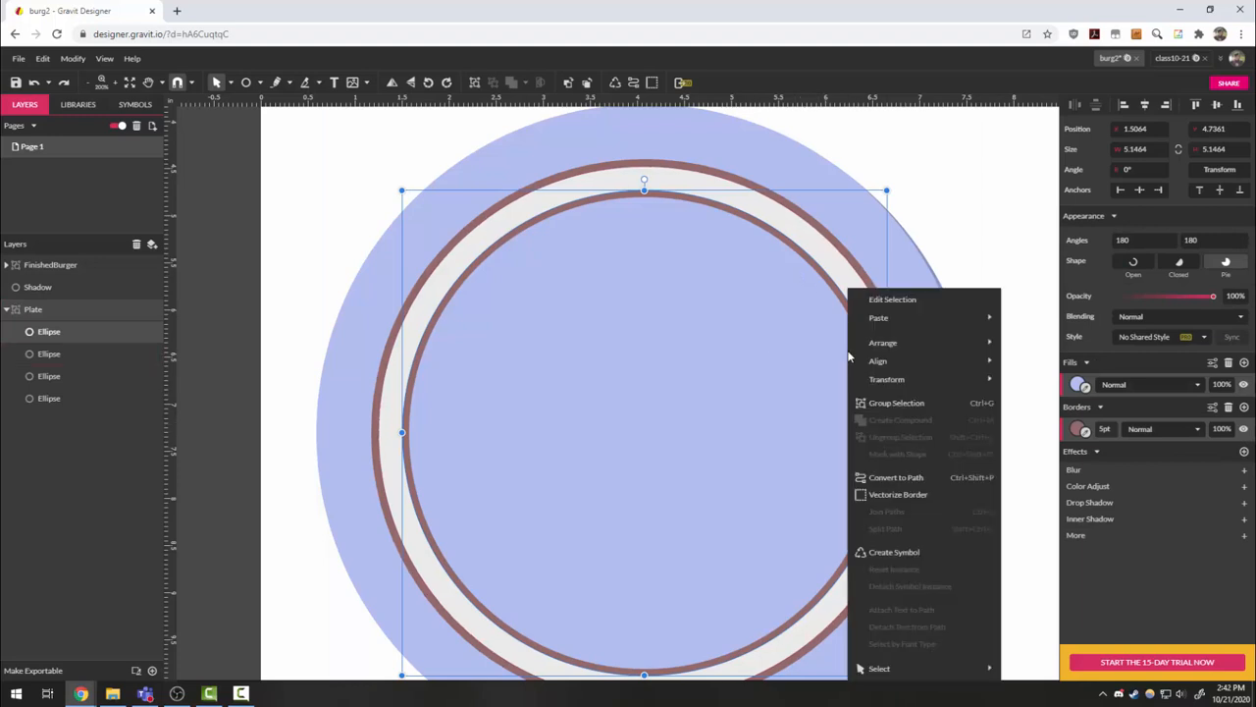
left_click(896, 496)
left_click(913, 396)
right_click(912, 395)
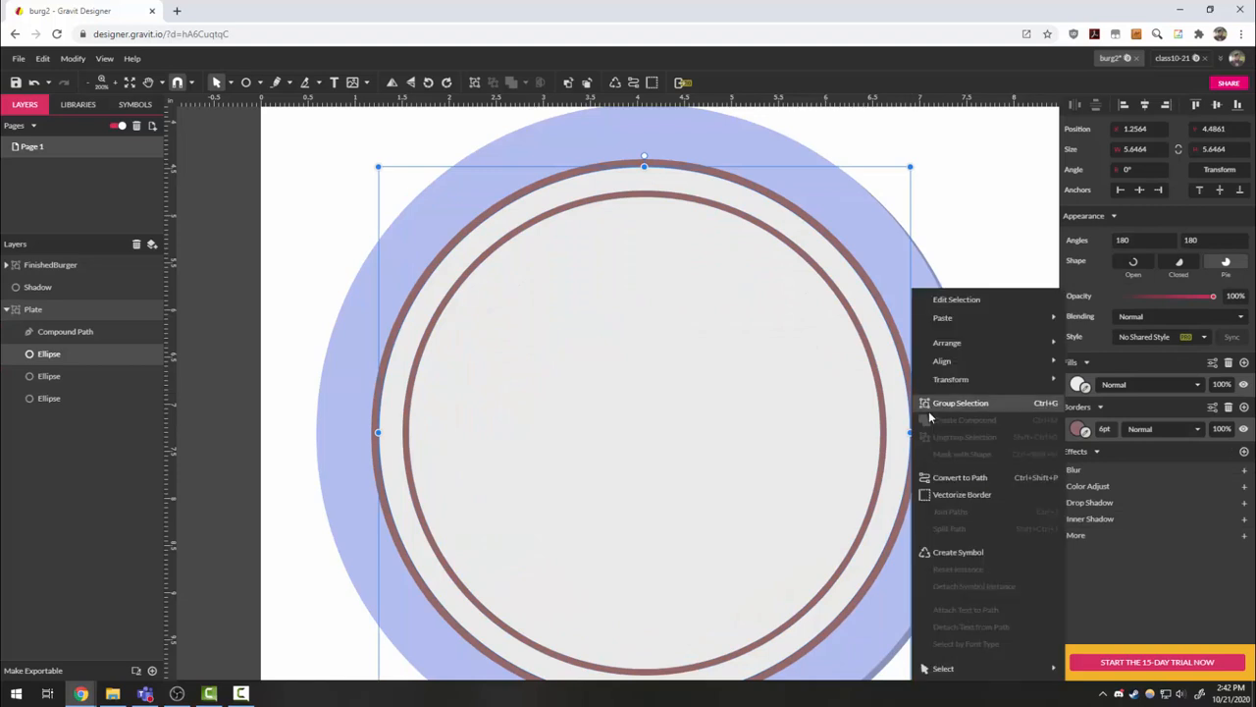
left_click(961, 494)
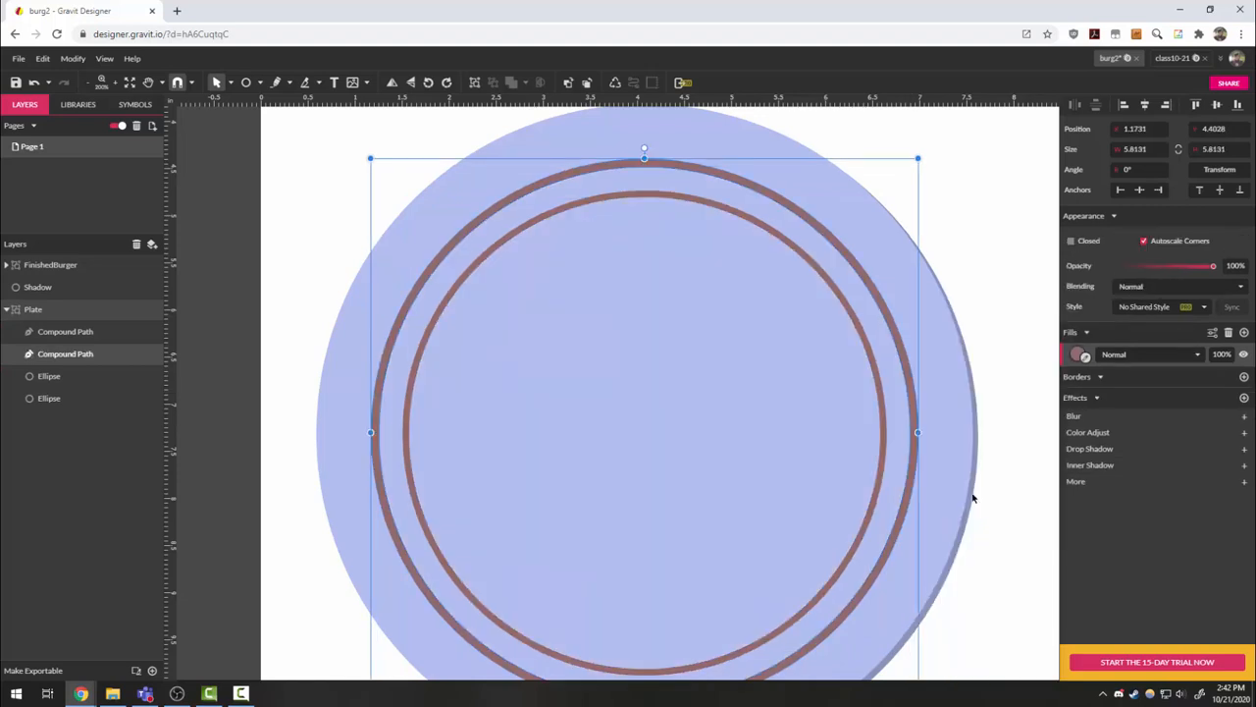
- Inspect the two vectorized rings by selecting the outer and the inner compound path separately
left_click(993, 308)
left_click_drag(994, 495, 950, 457)
left_click(847, 371)
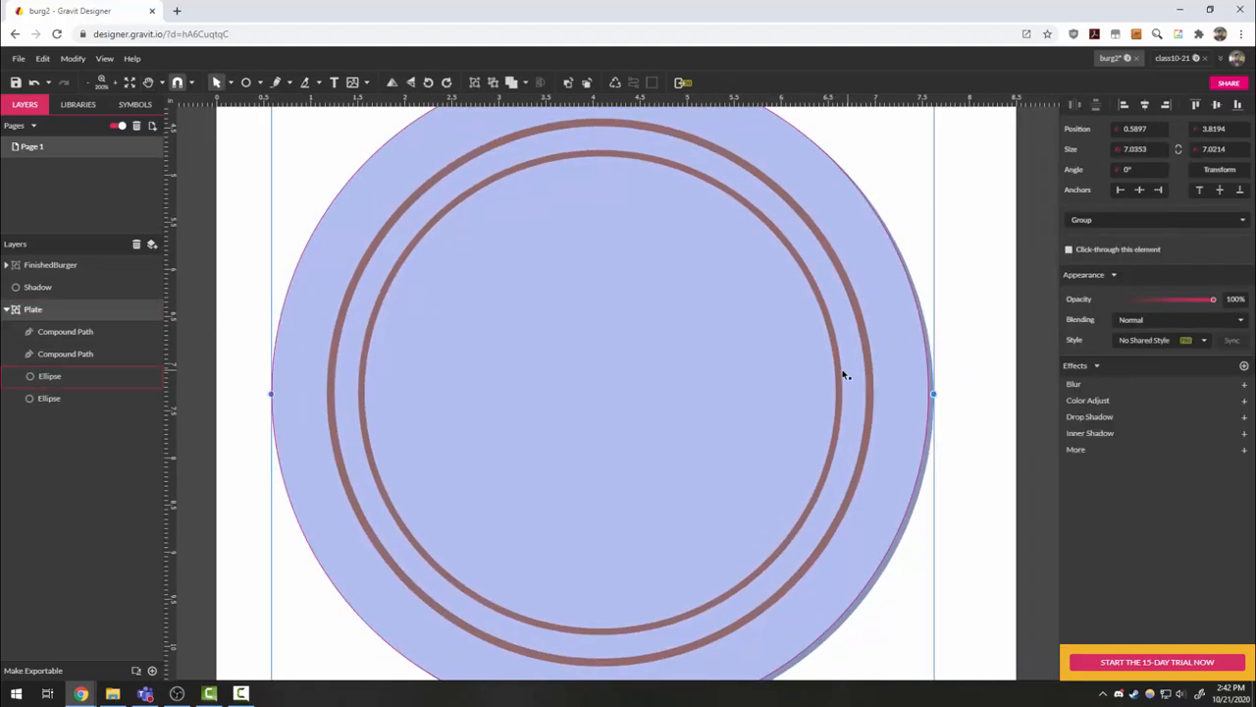
double_click(867, 375)
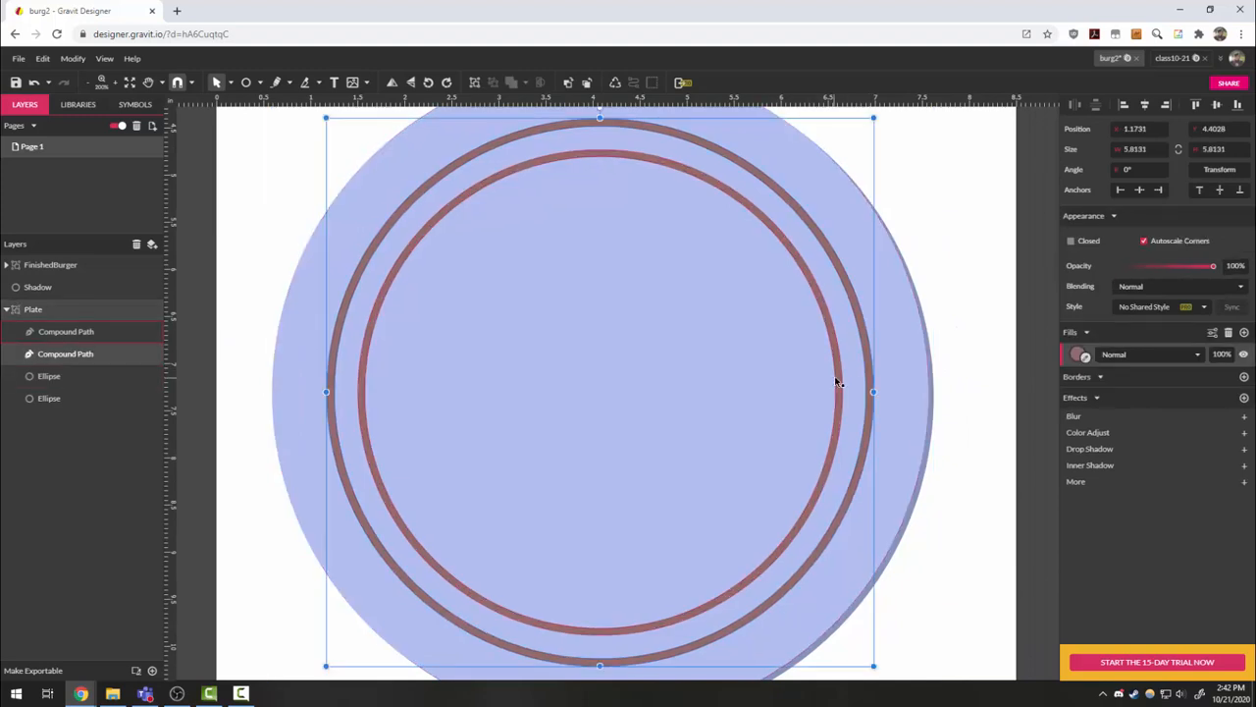
left_click(837, 383)
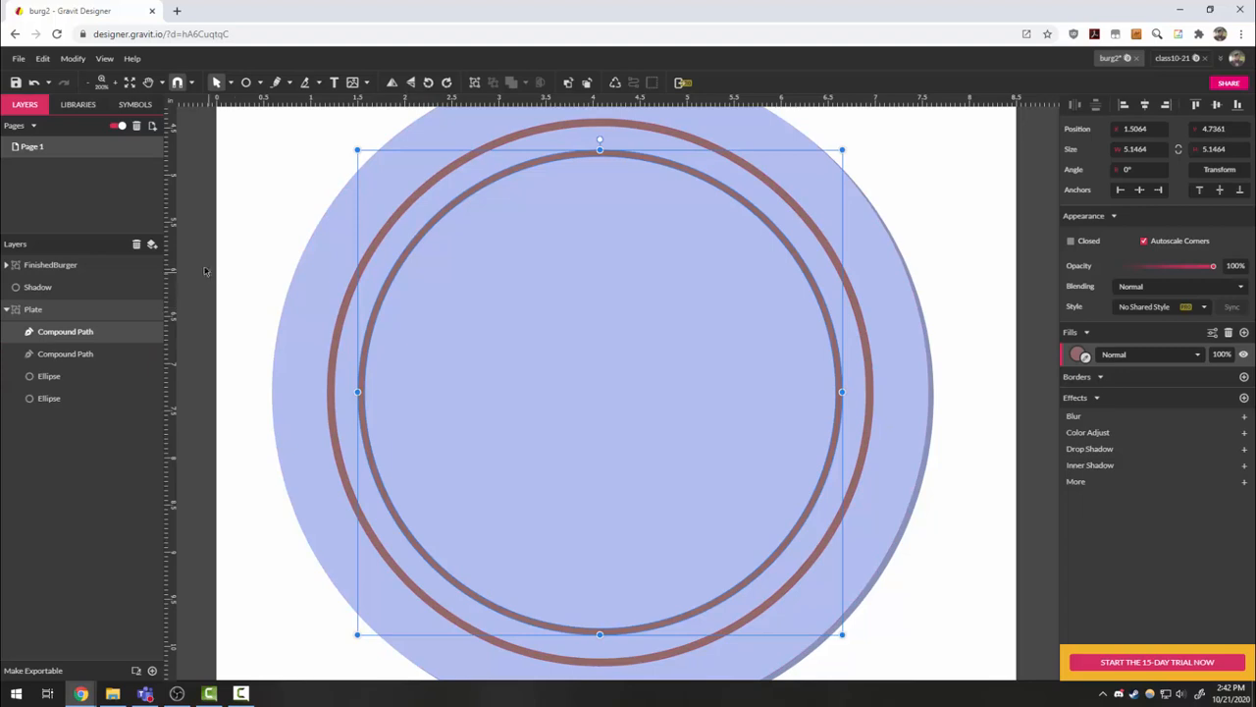
- Draw a circle about 5.65 in across from the plate's centre, inside the larger ring, and fill it white
left_click(246, 83)
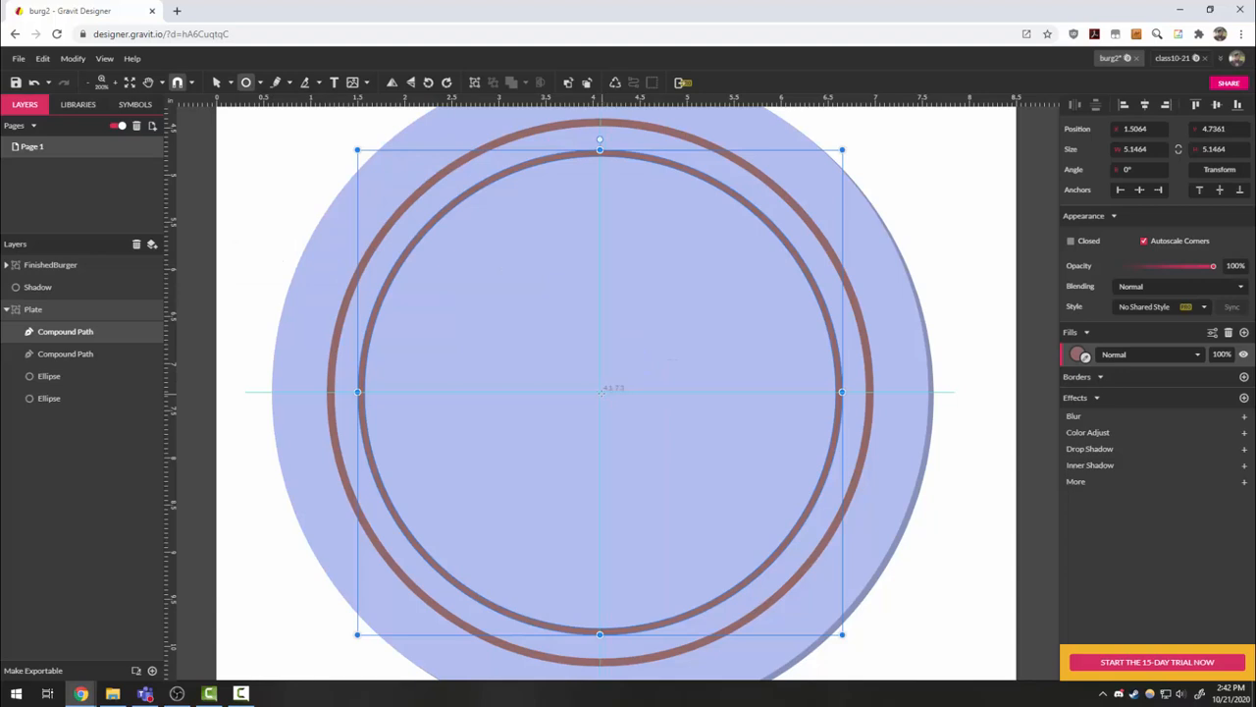
left_click_drag(601, 391, 866, 153)
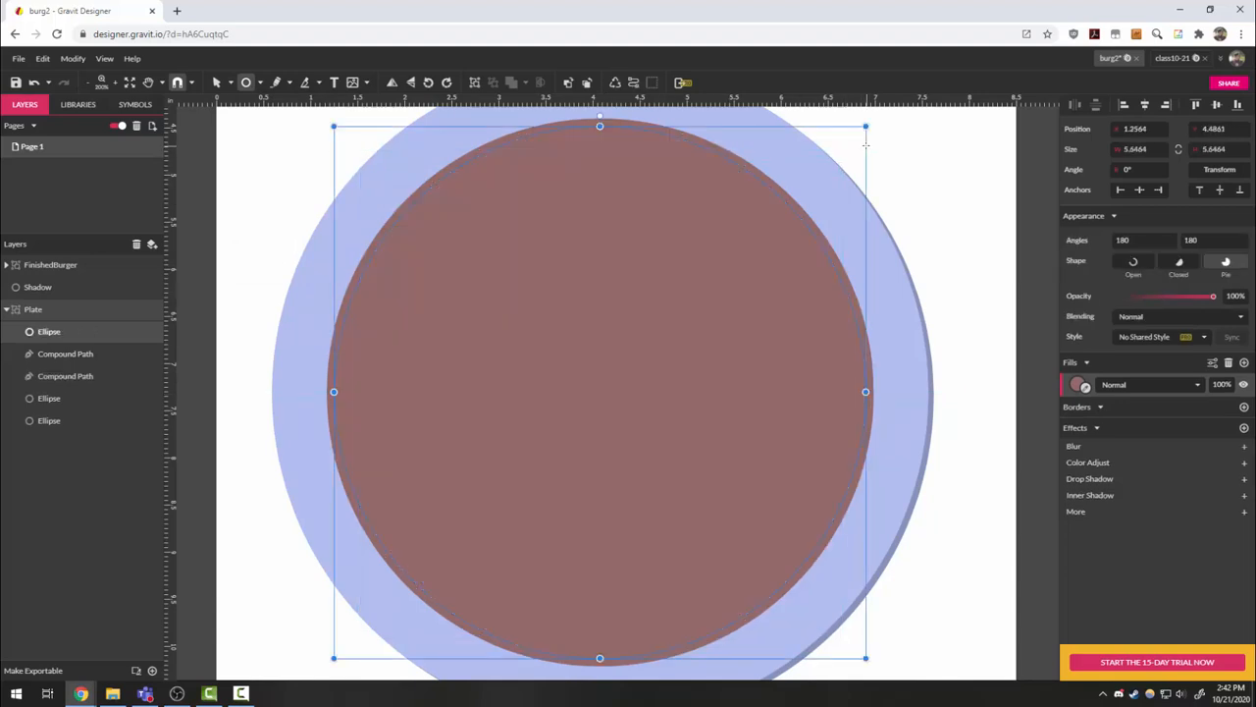
left_click(1076, 384)
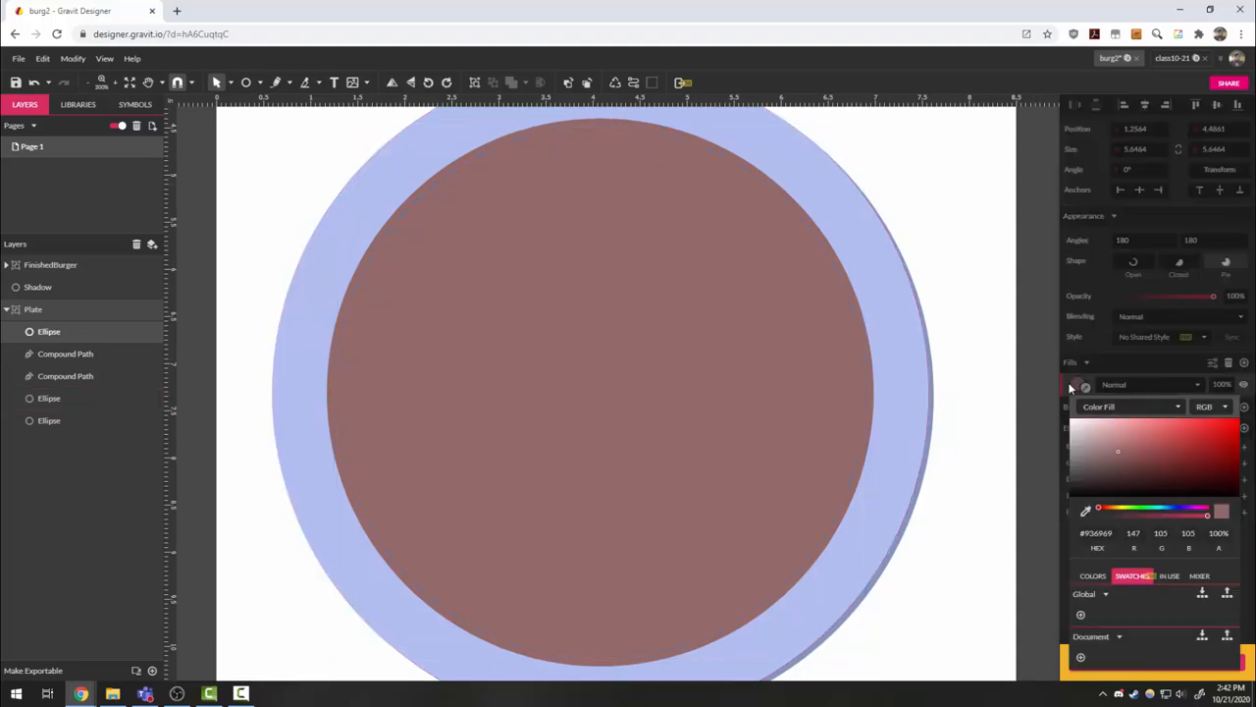
left_click_drag(1118, 436, 1054, 407)
left_click(978, 348)
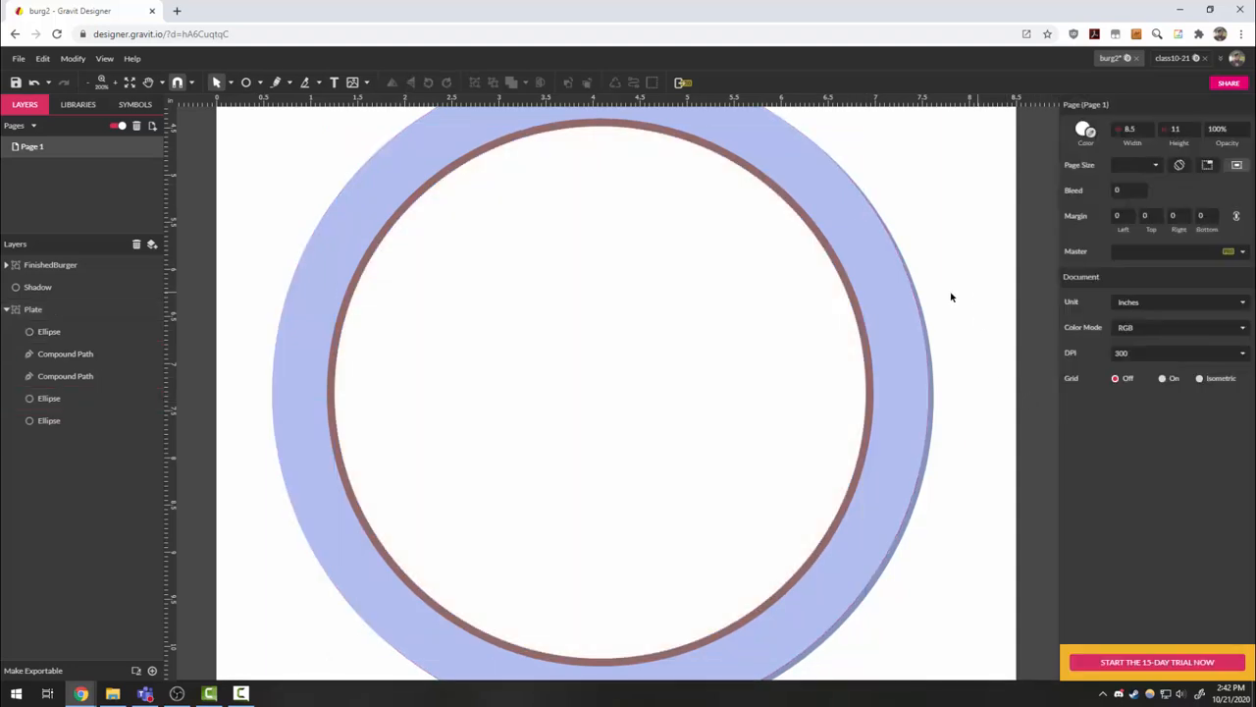
- Reorder the white circle in the Plate group to sit directly beneath the smaller ring's compound path
left_click(78, 334)
left_click_drag(82, 338, 69, 366)
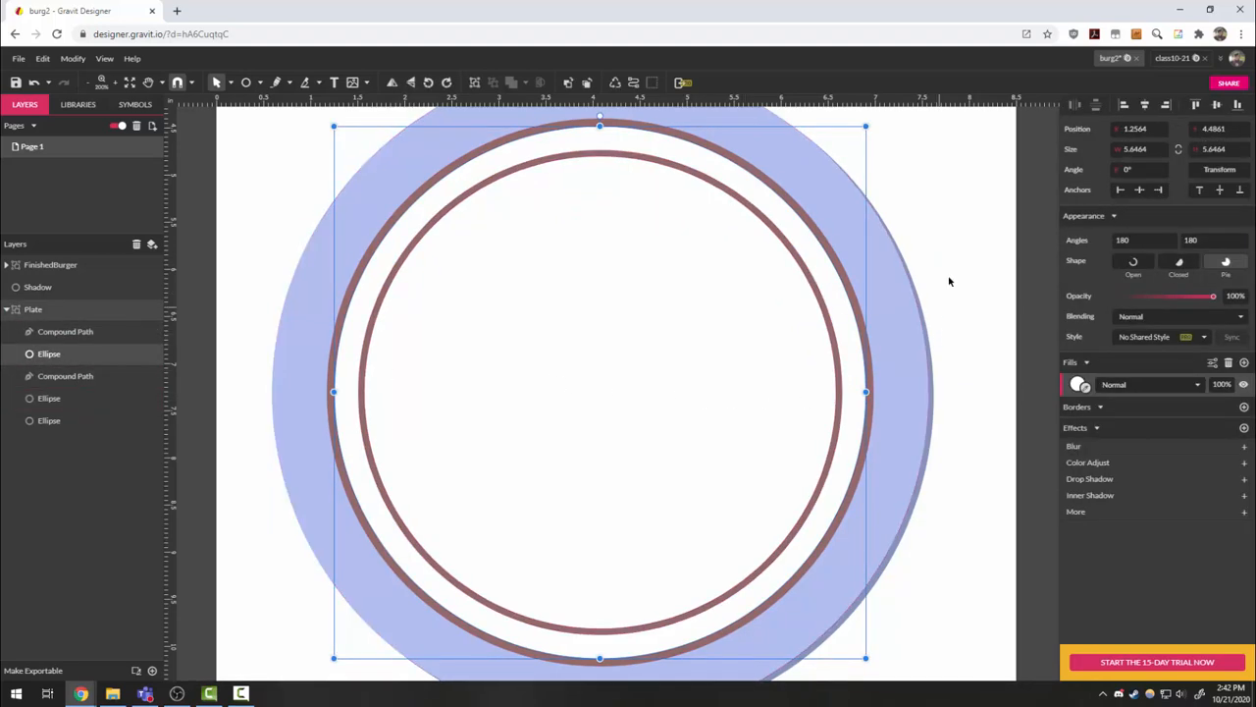
left_click(976, 231)
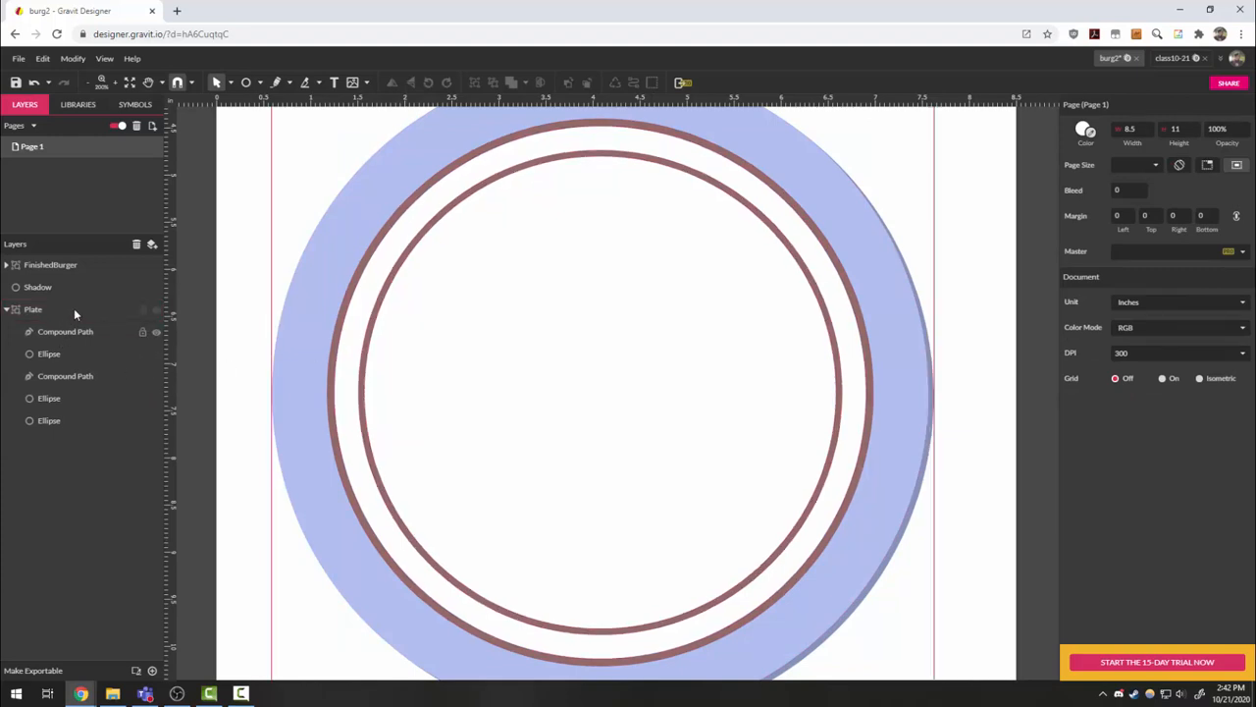
- Draw a circle about 5.06 in across inside the smaller ring and fill it with the plate rim's blue
left_click(248, 87)
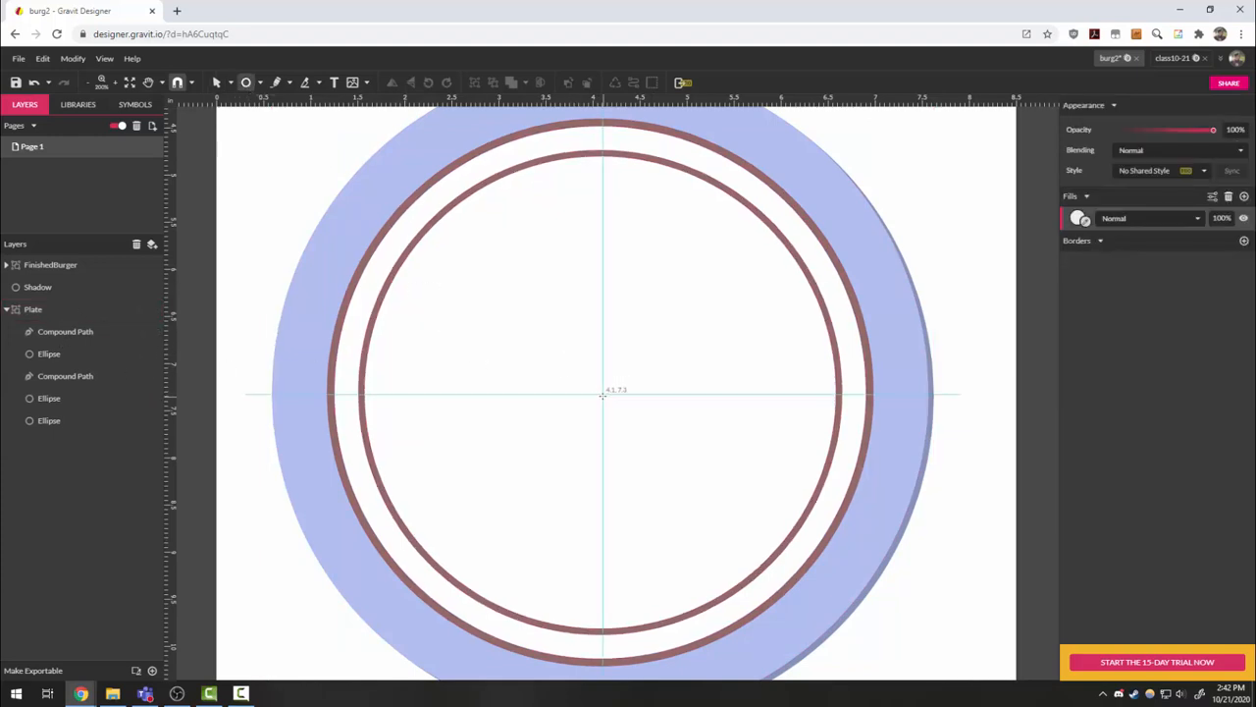
left_click_drag(602, 394, 815, 163)
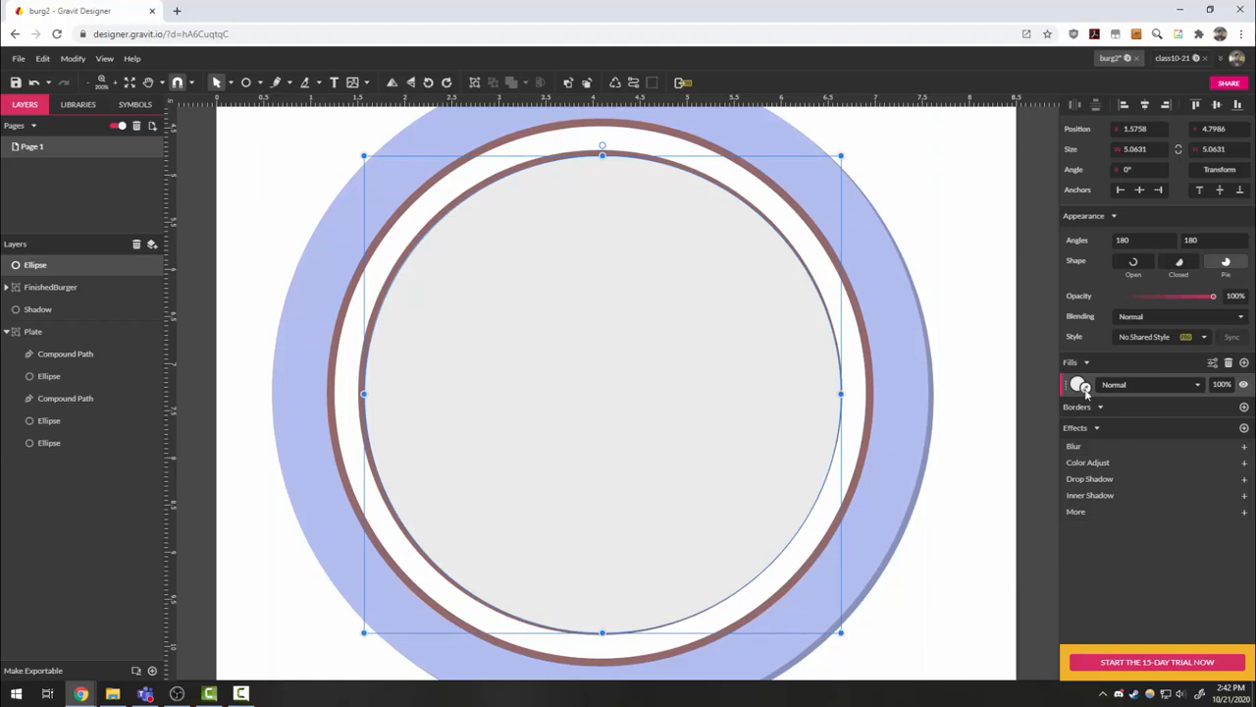
left_click_drag(1079, 385, 903, 387)
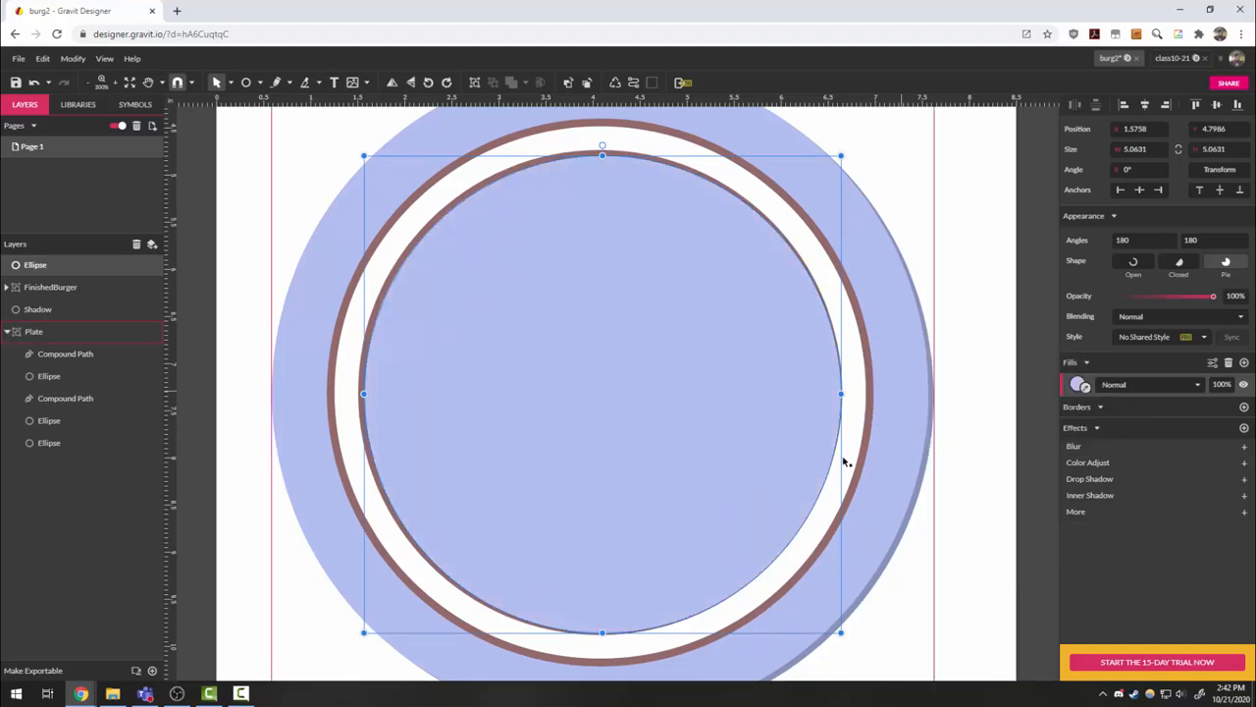
- Reorder the white circle in the Plate group so that it lies beneath both compound-path rings
left_click(67, 355)
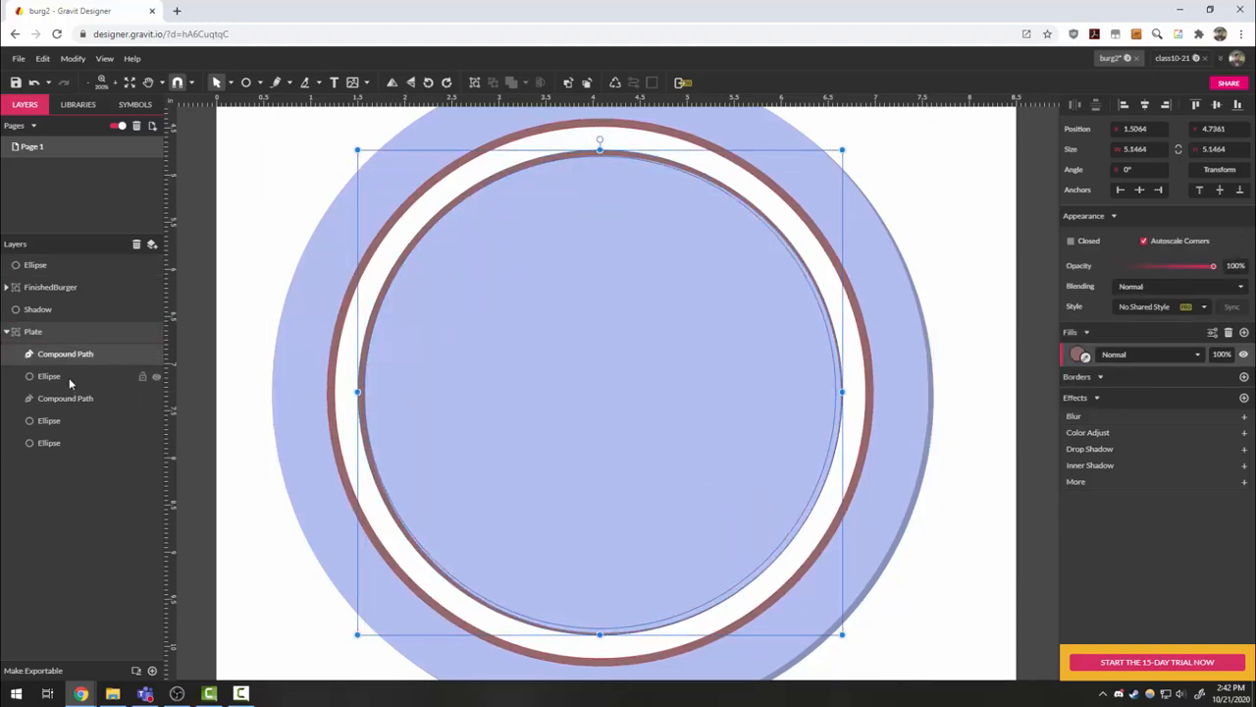
left_click(68, 377)
left_click_drag(80, 379, 83, 414)
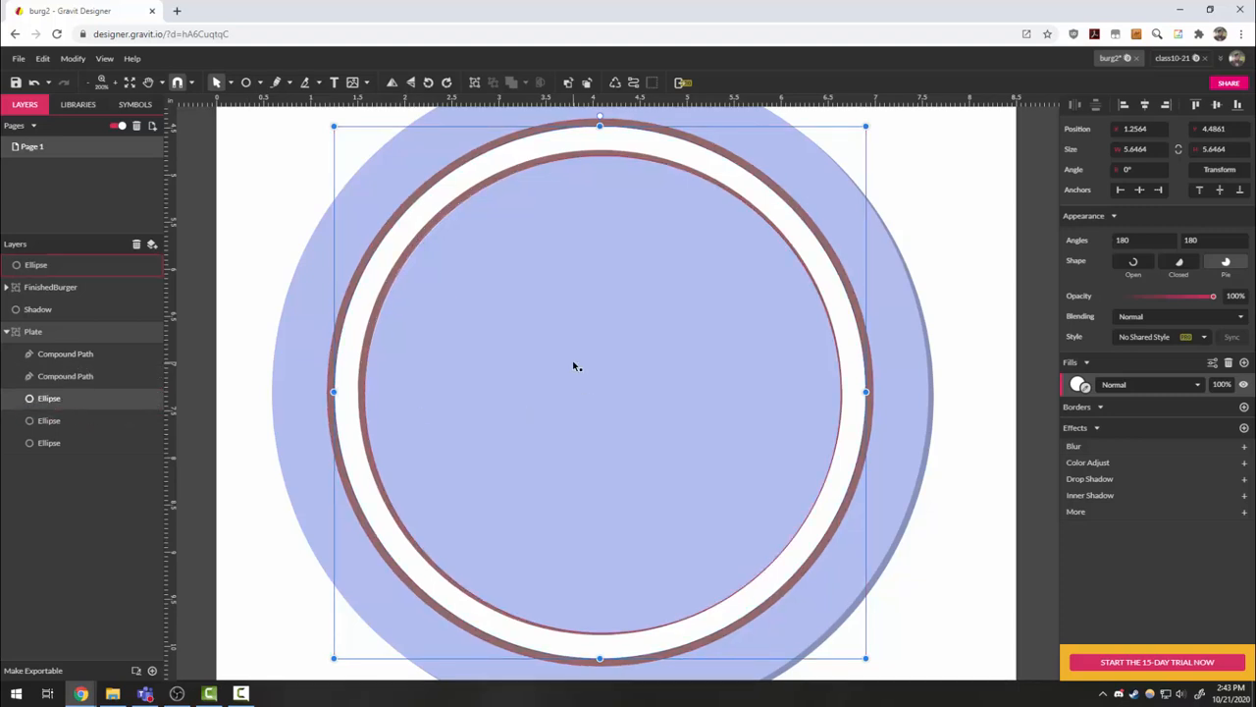
- Place the blue circle in the Plate group between the rings and the white circle, and nudge it left to centre it
left_click_drag(65, 265, 58, 370)
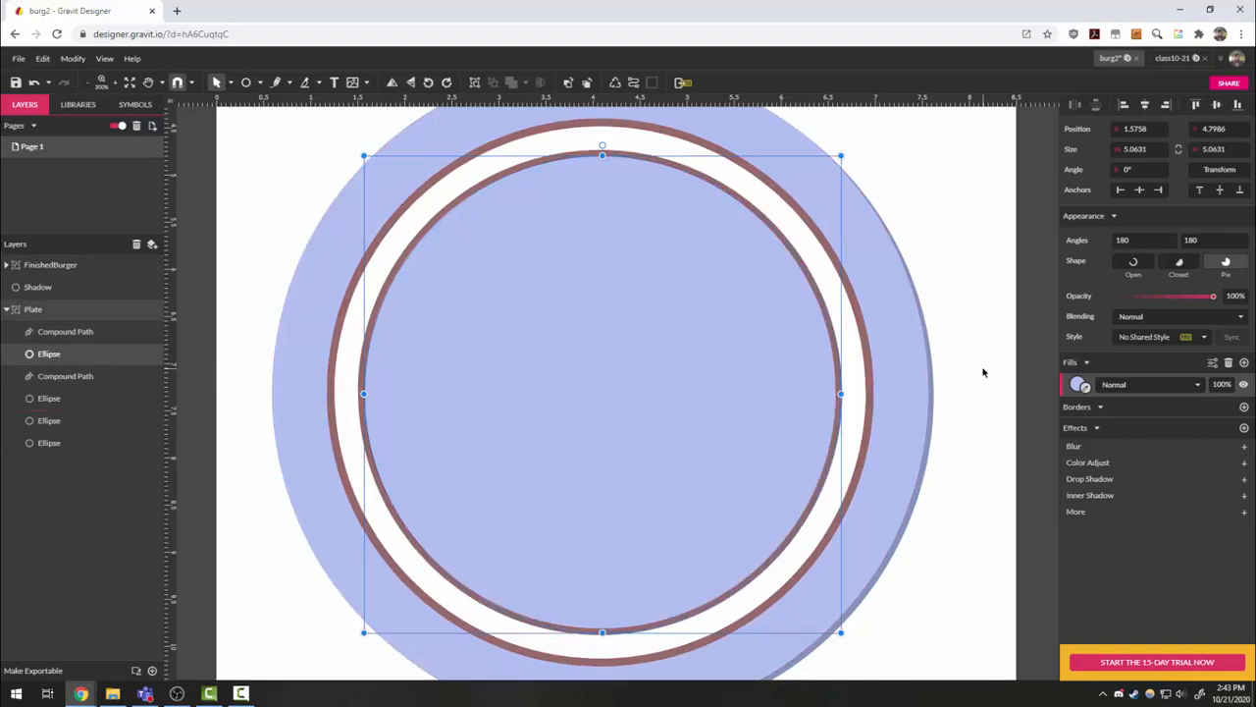
key("Left")
key("Left")
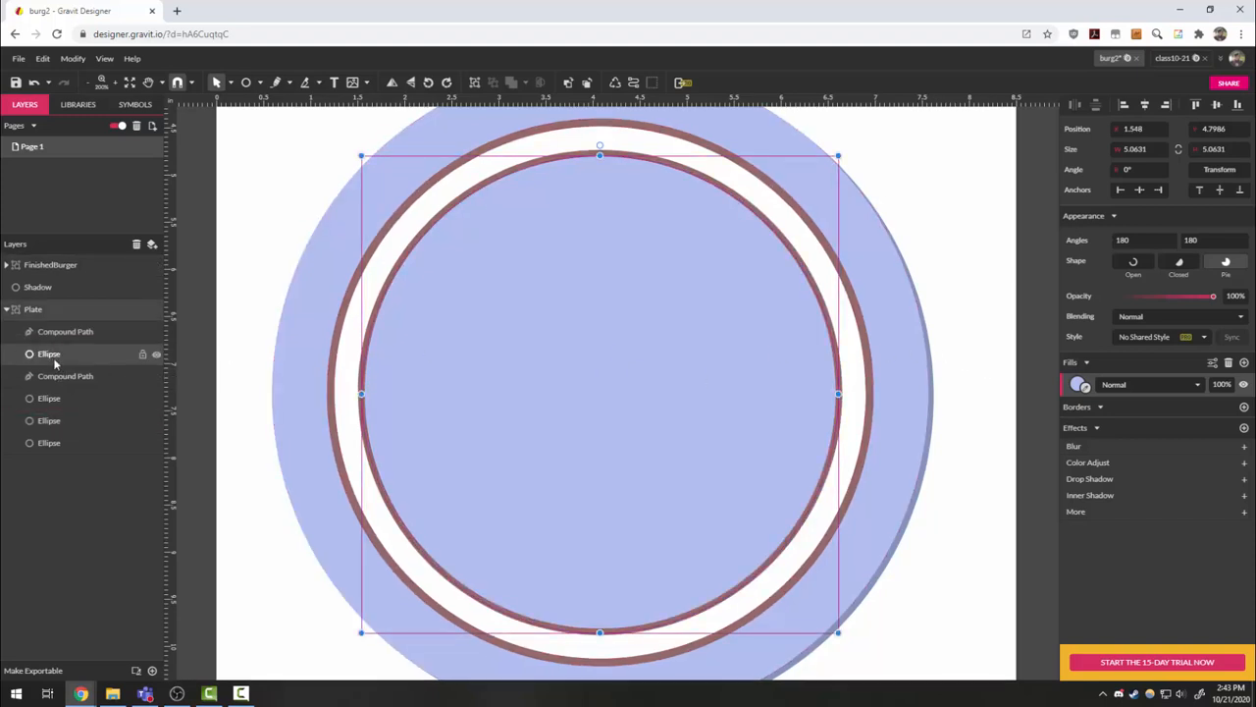
left_click_drag(54, 363, 49, 389)
left_click(972, 248)
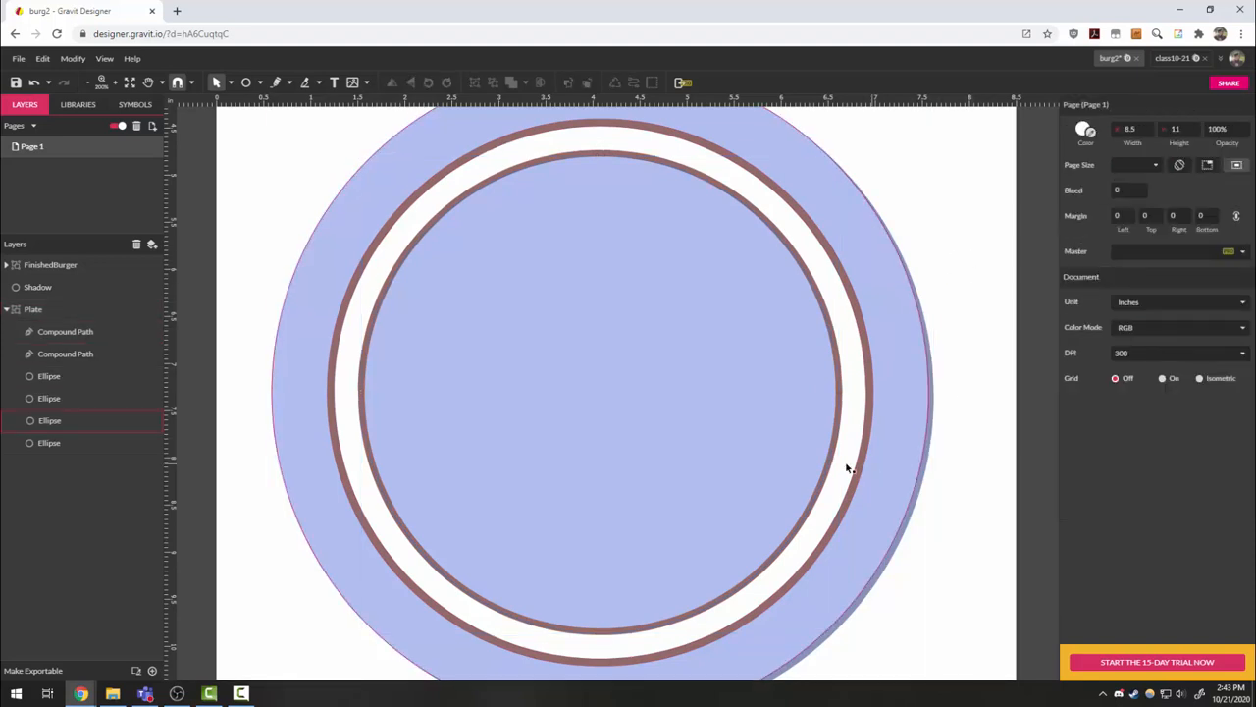
- Flatten the Plate group vertically to about 1.4 in high, keeping its full width
scroll(847, 468, "down", 2)
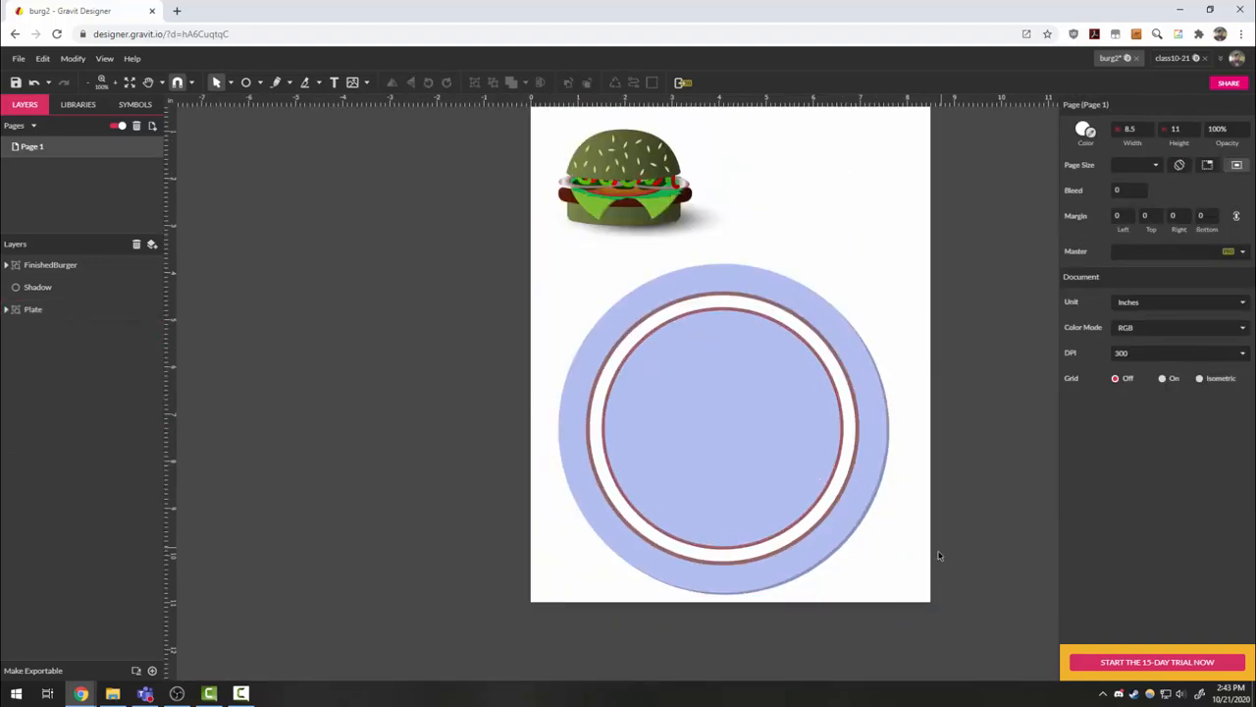
left_click(745, 326)
left_click_drag(729, 594, 722, 330)
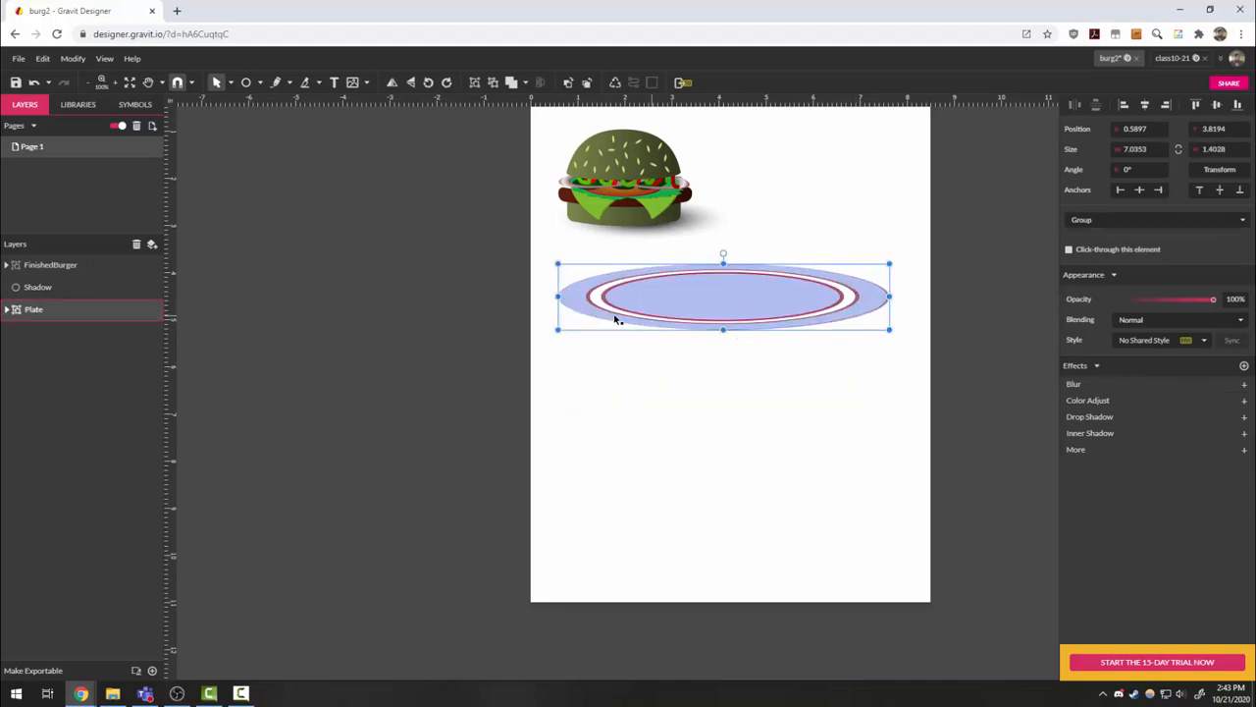
key("space")
left_click_drag(818, 480, 744, 576)
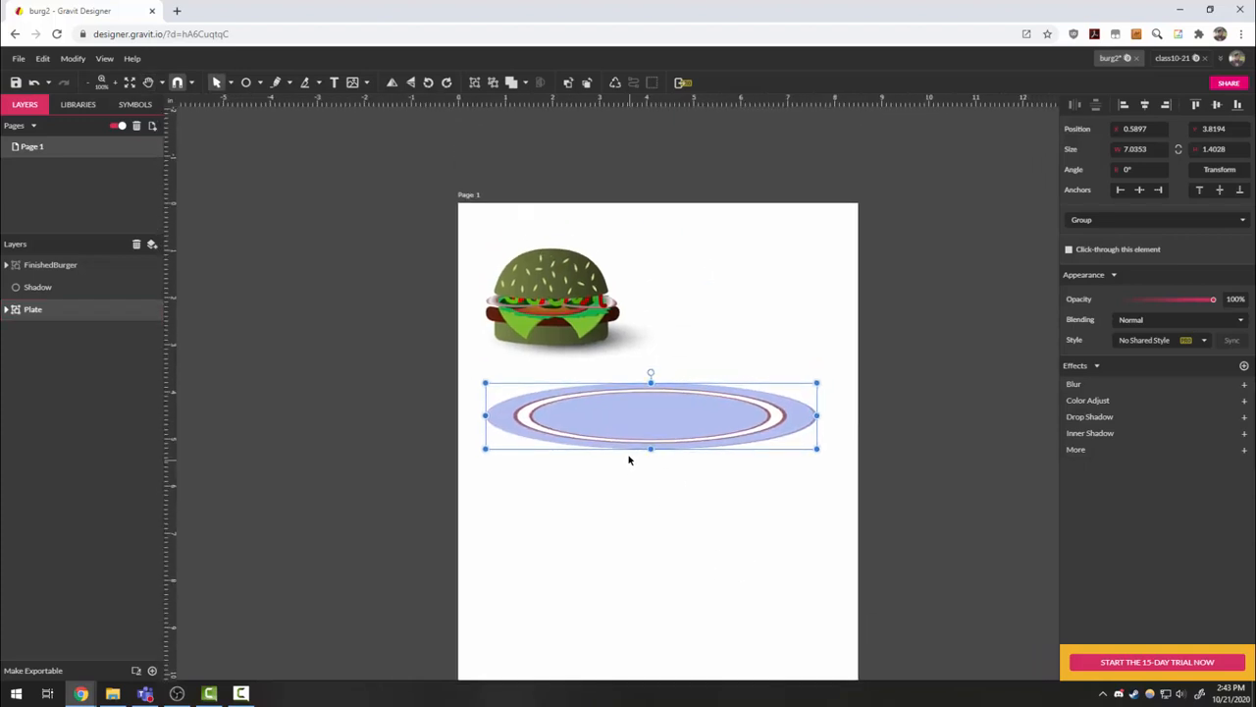
- Flatten the plate slightly more beneath the burger and reposition the burger, shadow and plate together on the page
left_click_drag(649, 446, 673, 342)
left_click_drag(369, 219, 778, 427)
left_click_drag(703, 349, 731, 331)
left_click(763, 429)
scroll(753, 275, "up", 1)
scroll(642, 289, "up", 1)
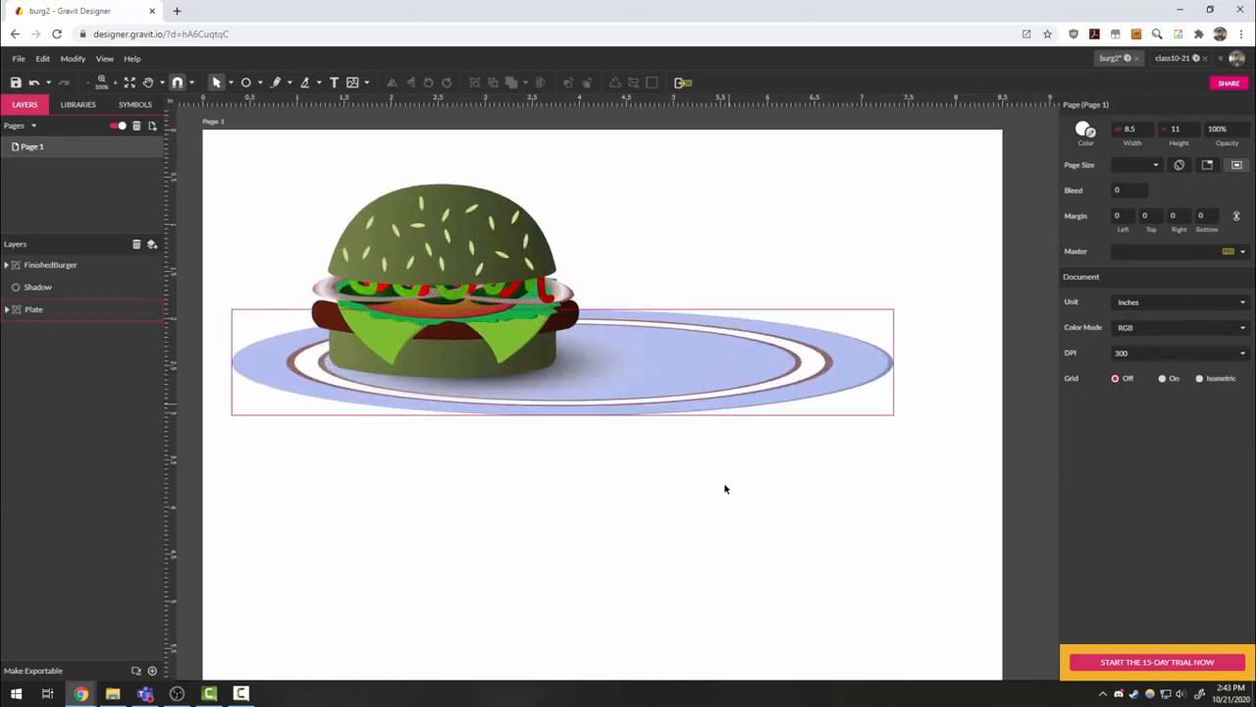
key("space")
mouse_move(724, 560)
left_mouse_down()
mouse_move(729, 581)
mouse_move(738, 570)
left_mouse_up()
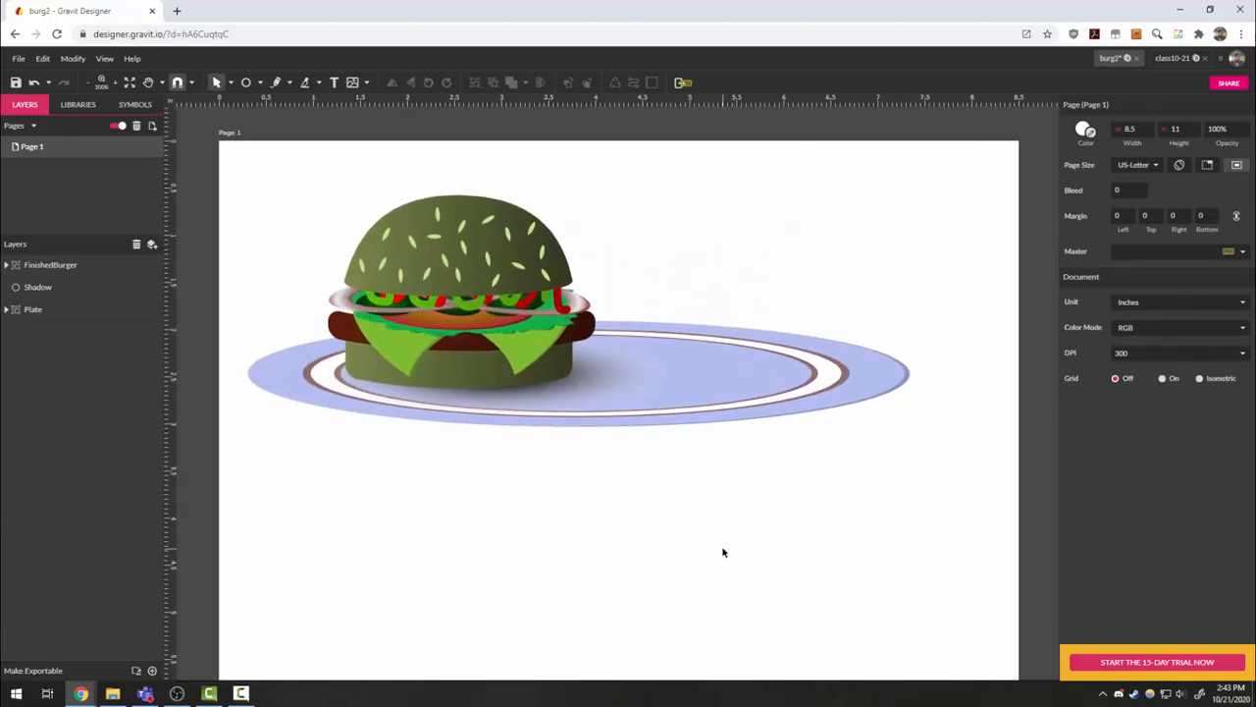